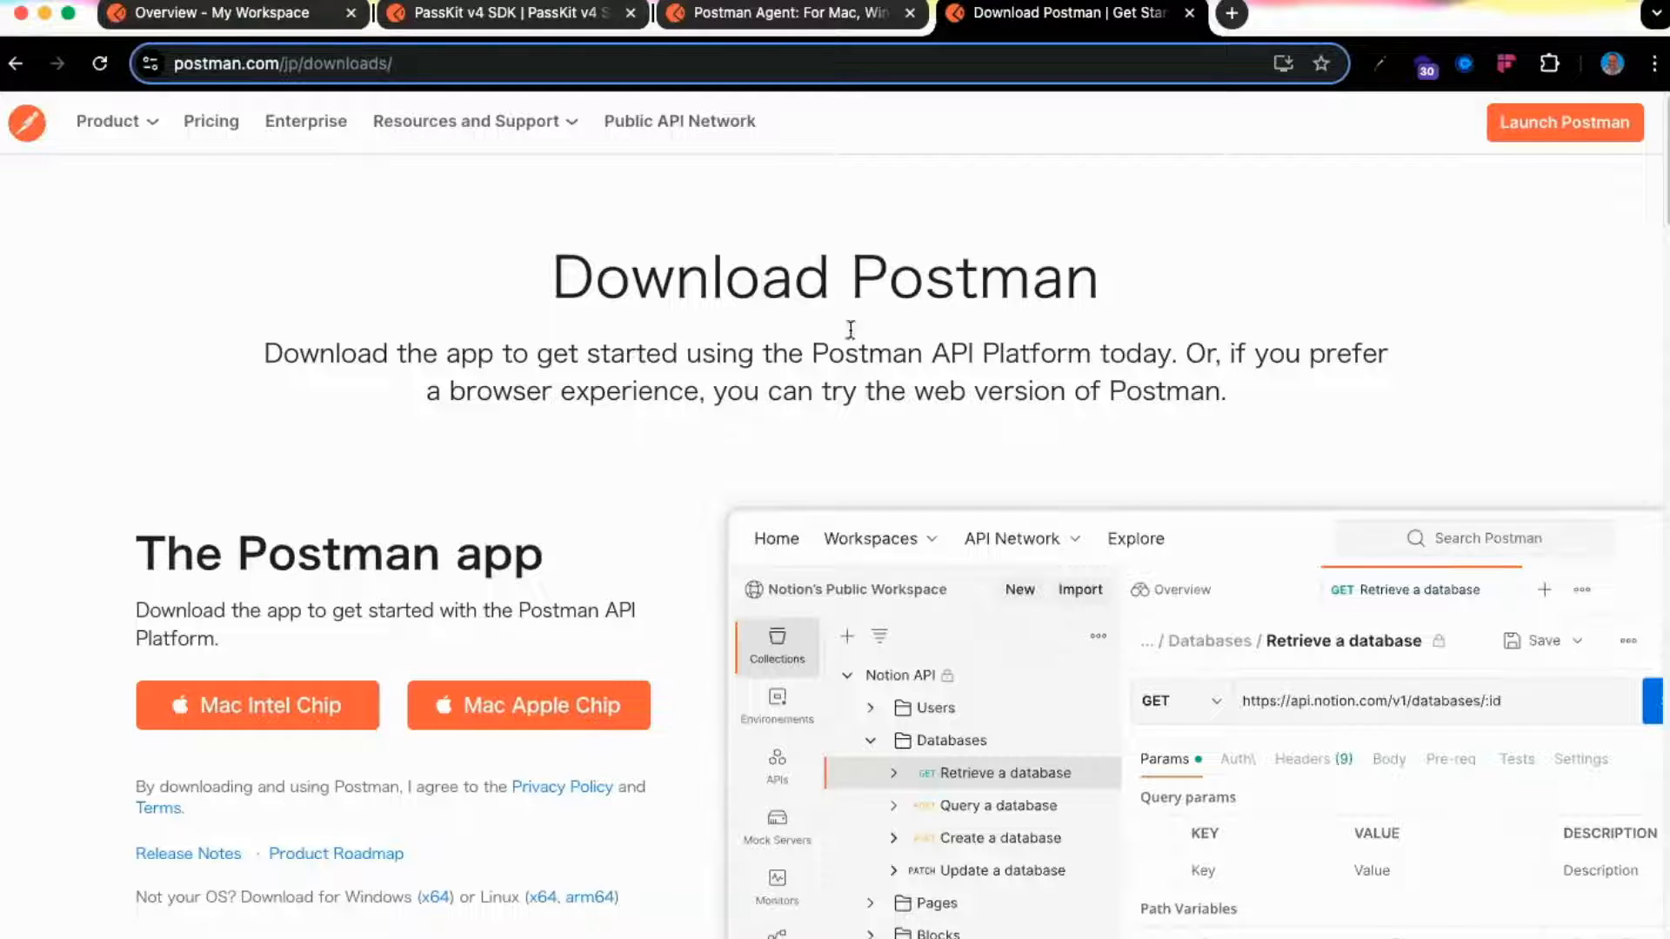
Go to the PassKit v4 SDK collection tab and expand the collection to list its folders
left_click(793, 31)
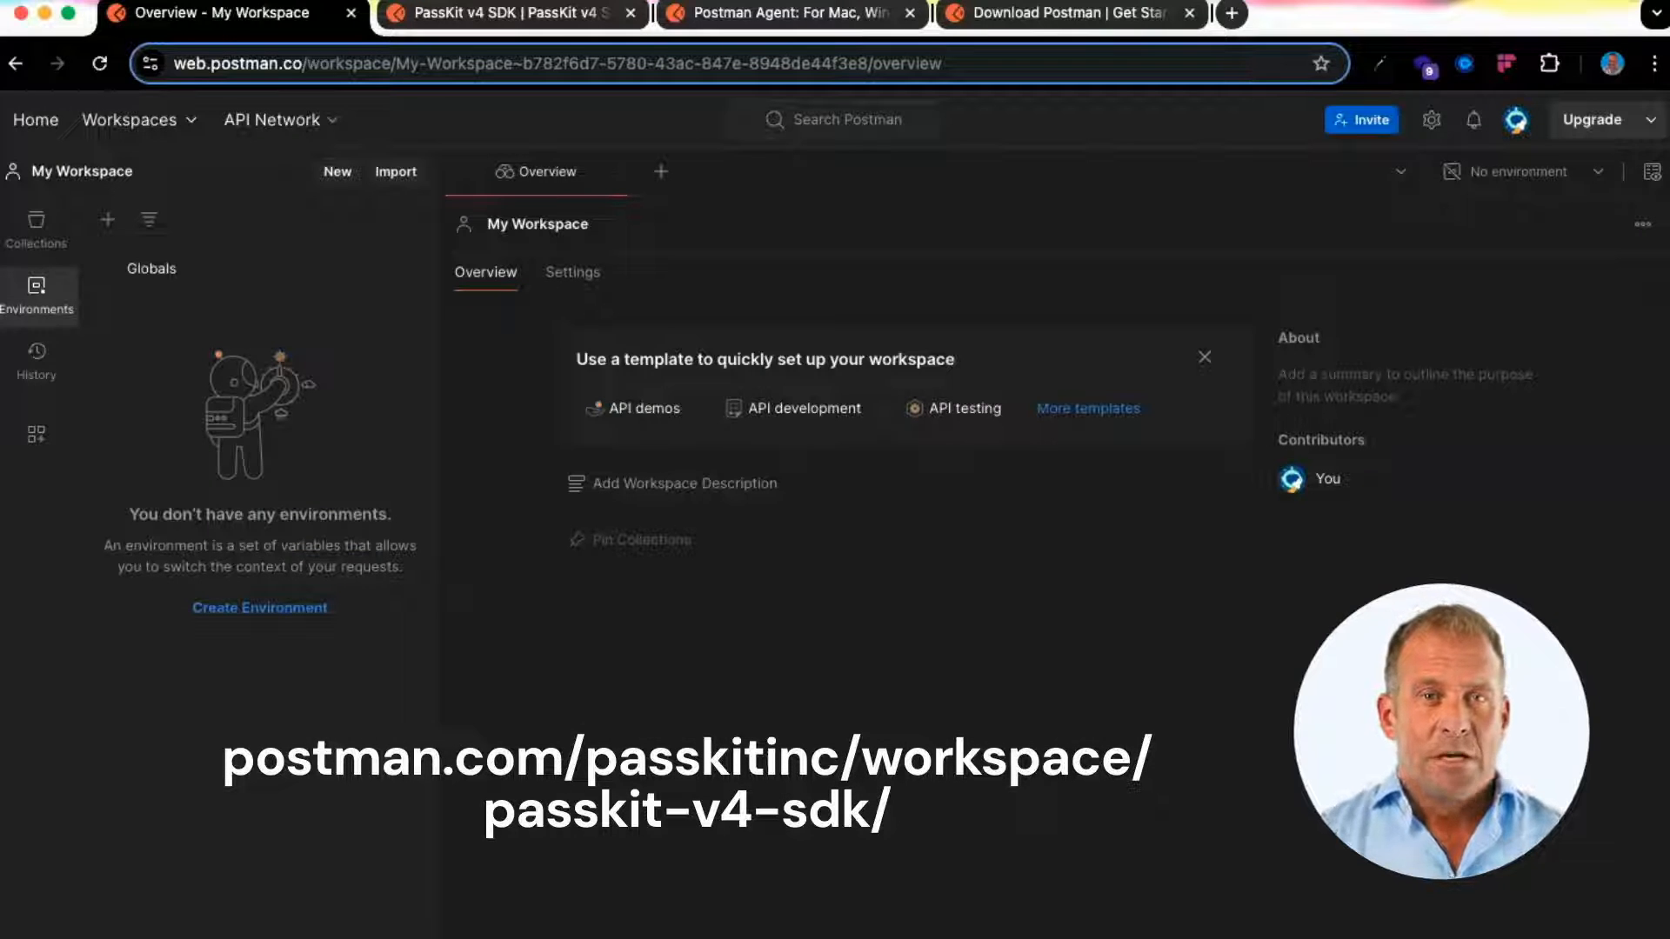
left_click(539, 28)
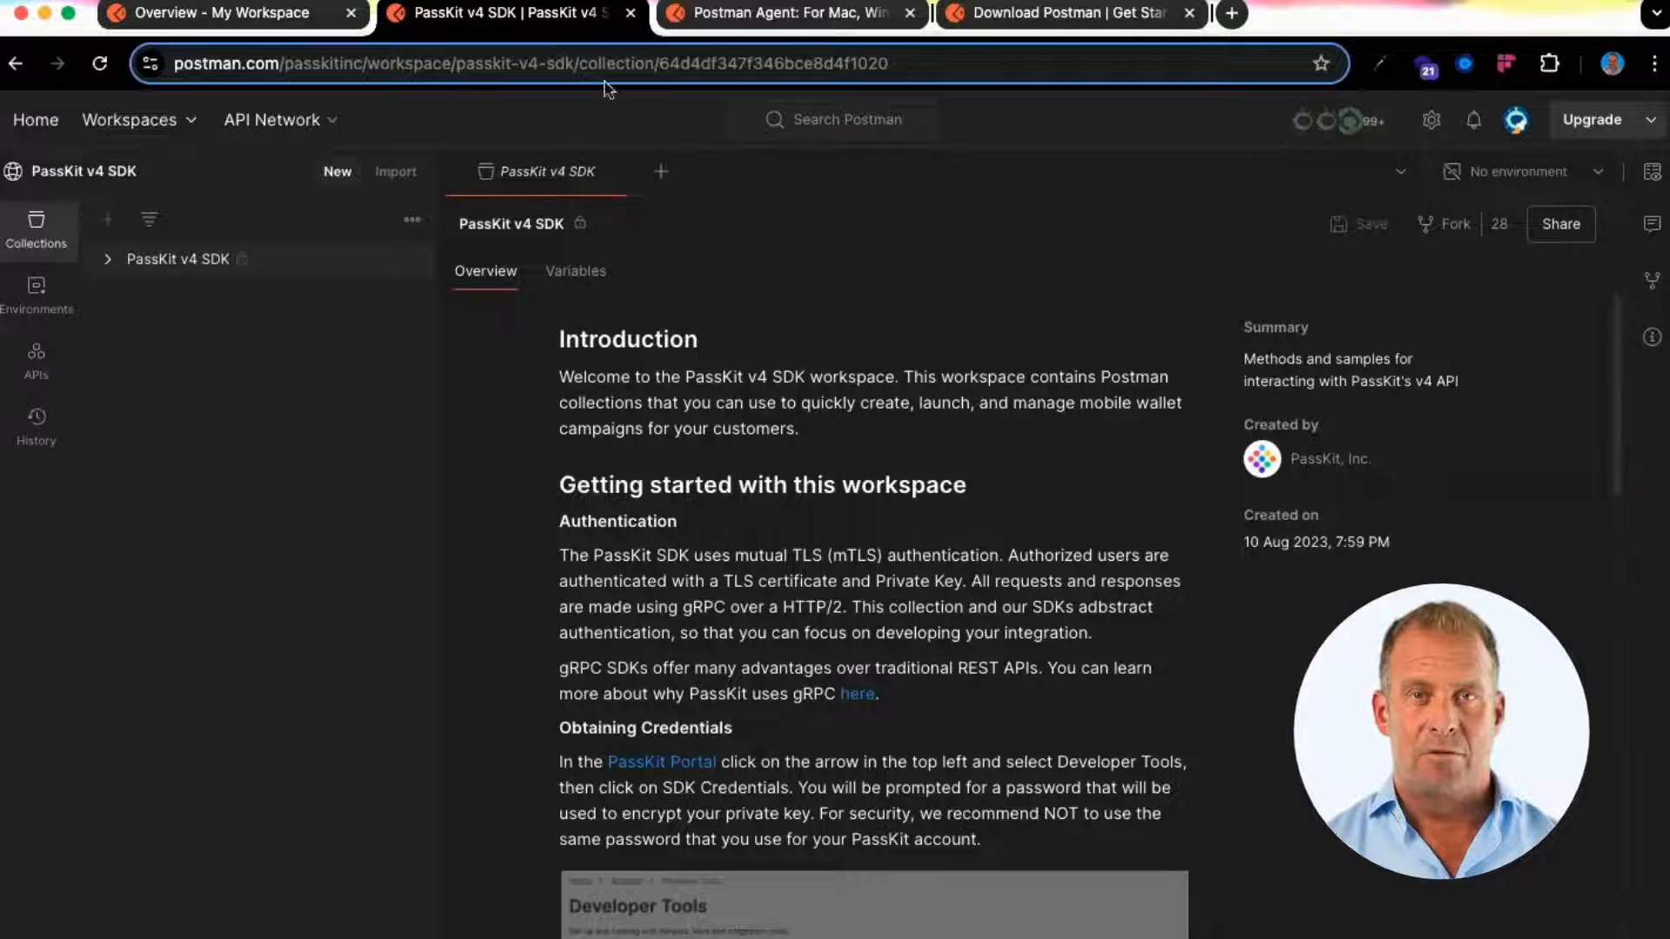
left_click_drag(203, 61, 896, 70)
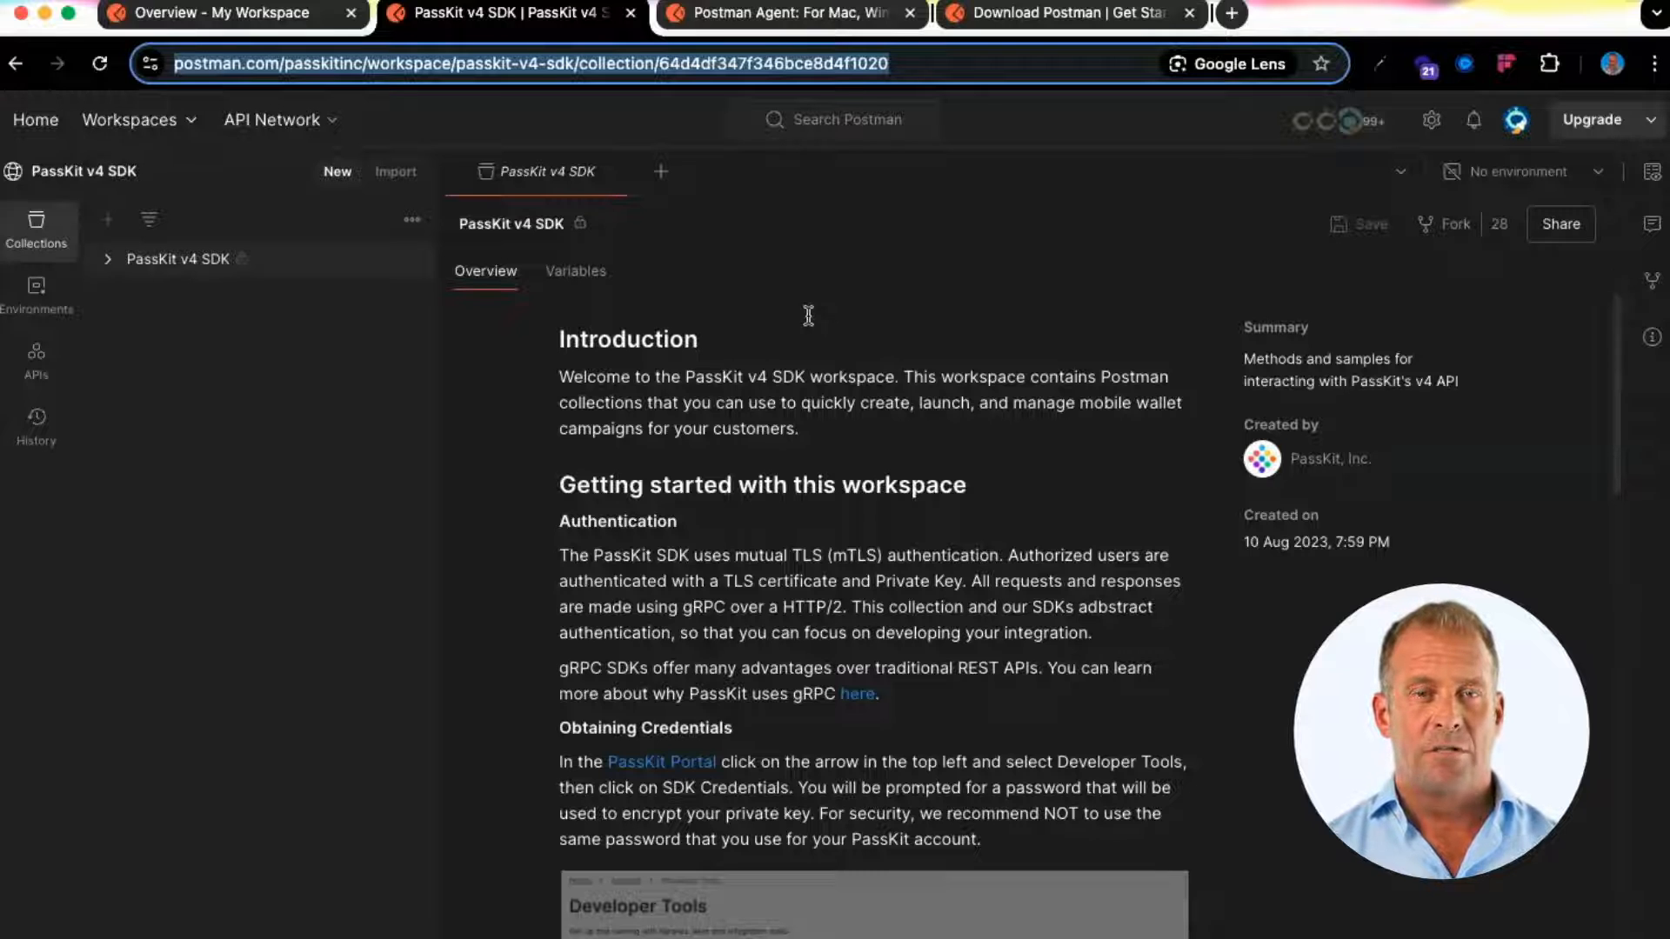
left_click(178, 259)
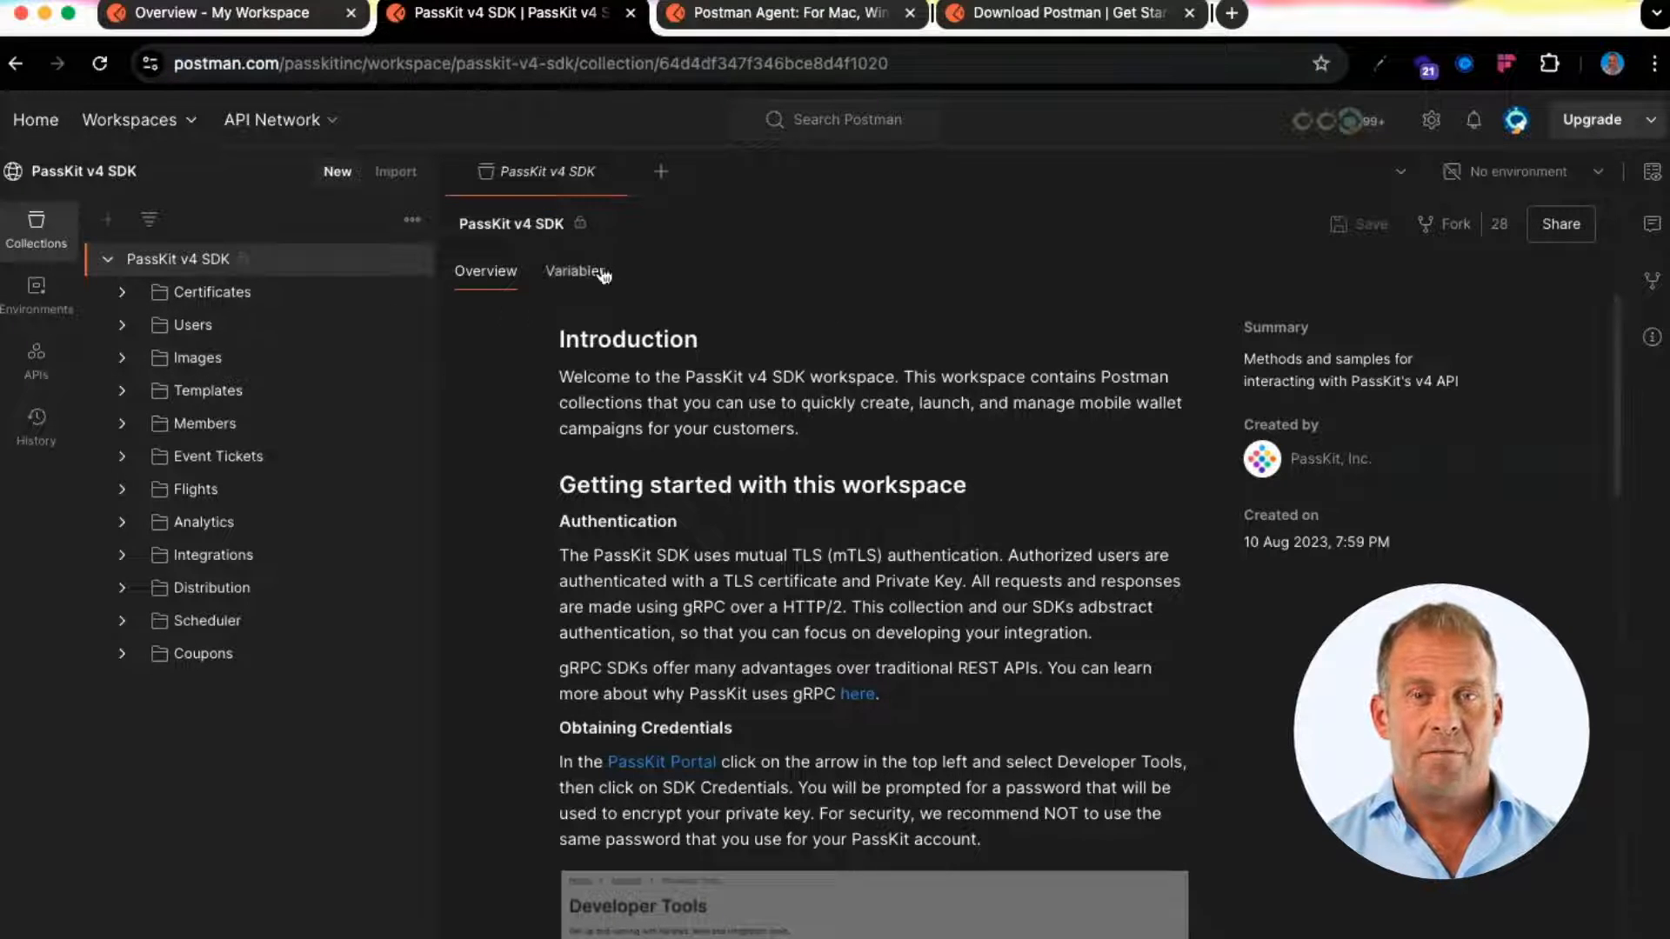
left_click_drag(555, 339, 927, 359)
left_click(1459, 240)
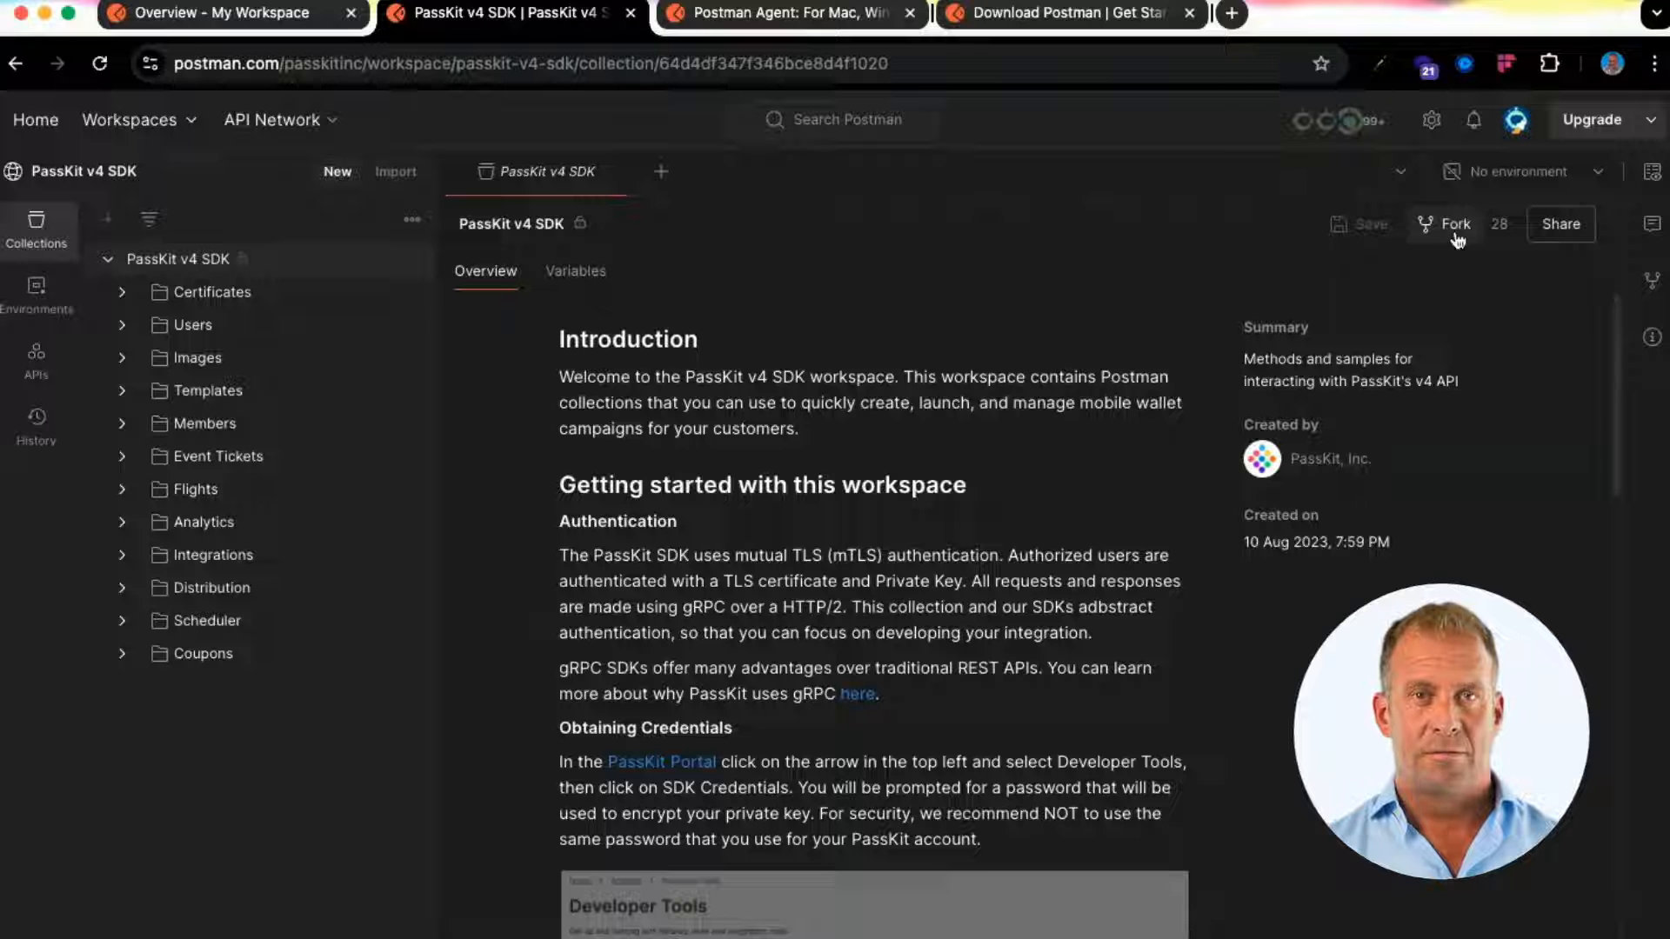
Fork the collection, keeping the default fork label and My Workspace as the destination
left_click(1457, 237)
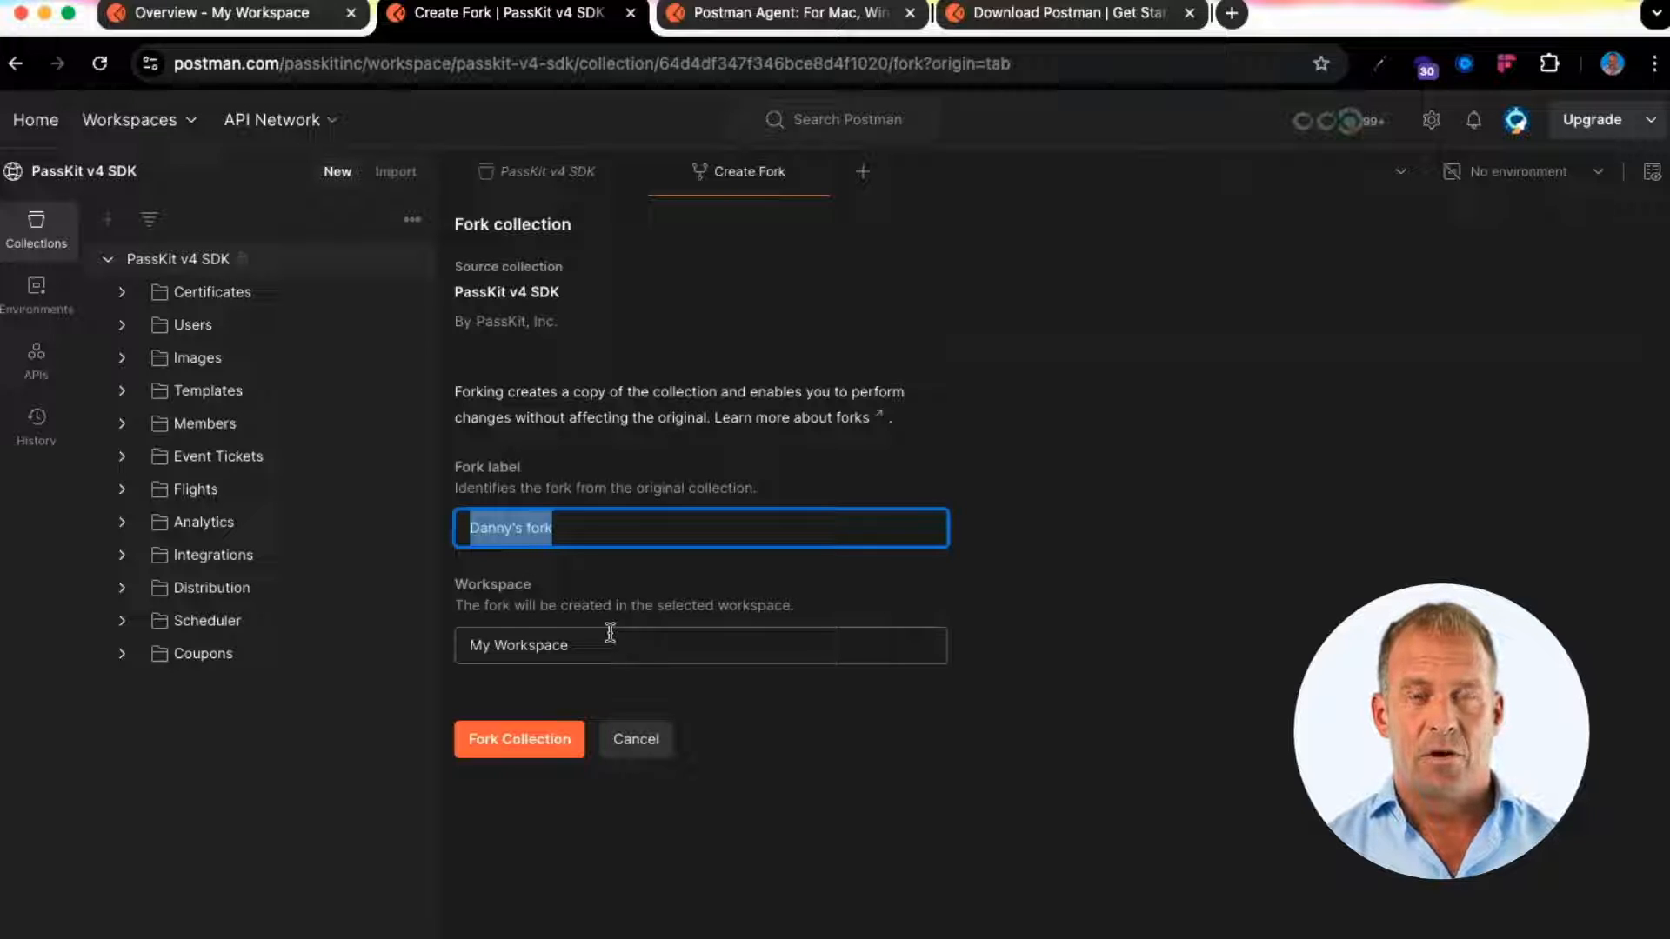
left_click(520, 742)
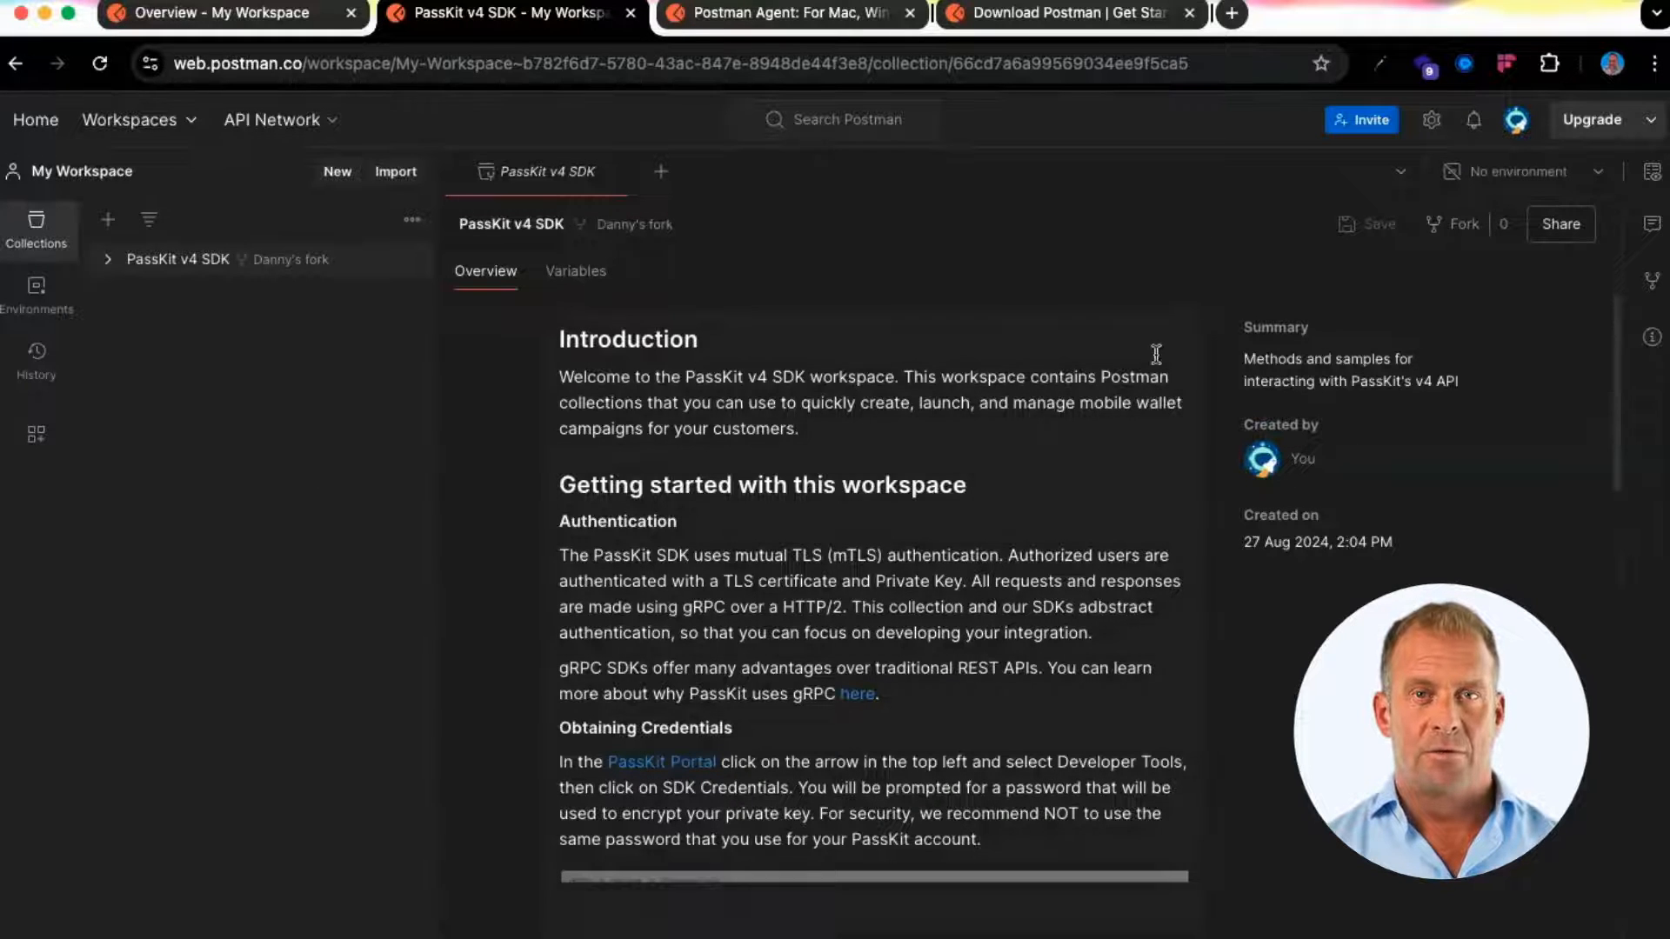
Expand the forked PassKit v4 SDK collection in the sidebar to reveal Certificates through Coupons
left_click(108, 260)
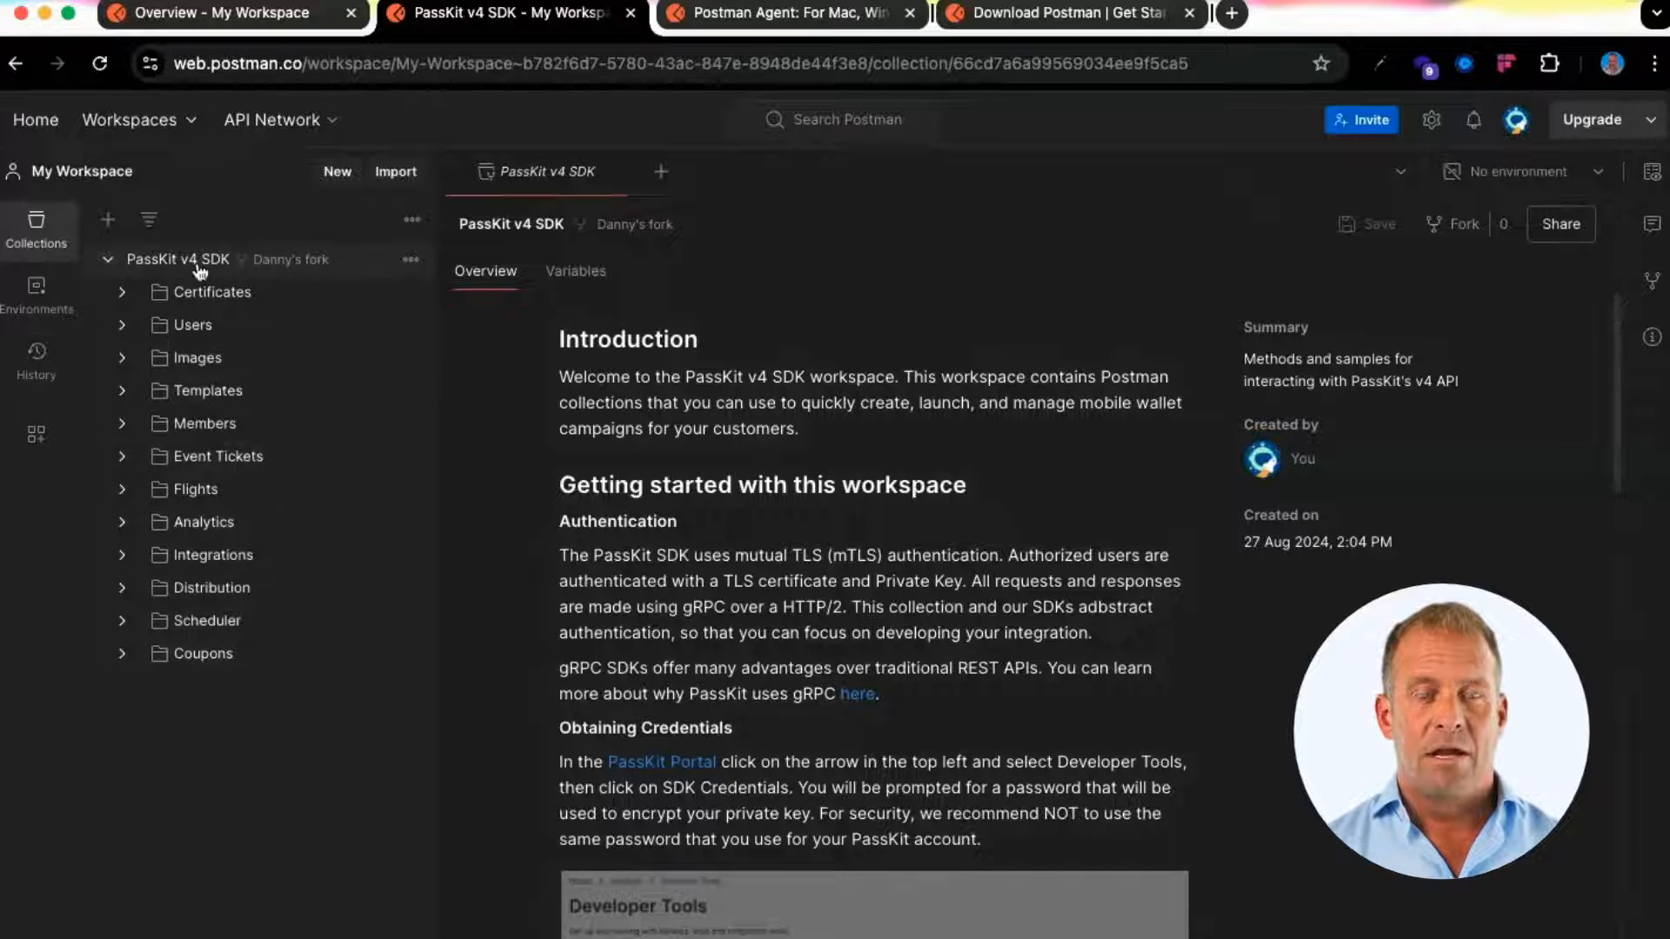
mouse_move(313, 271)
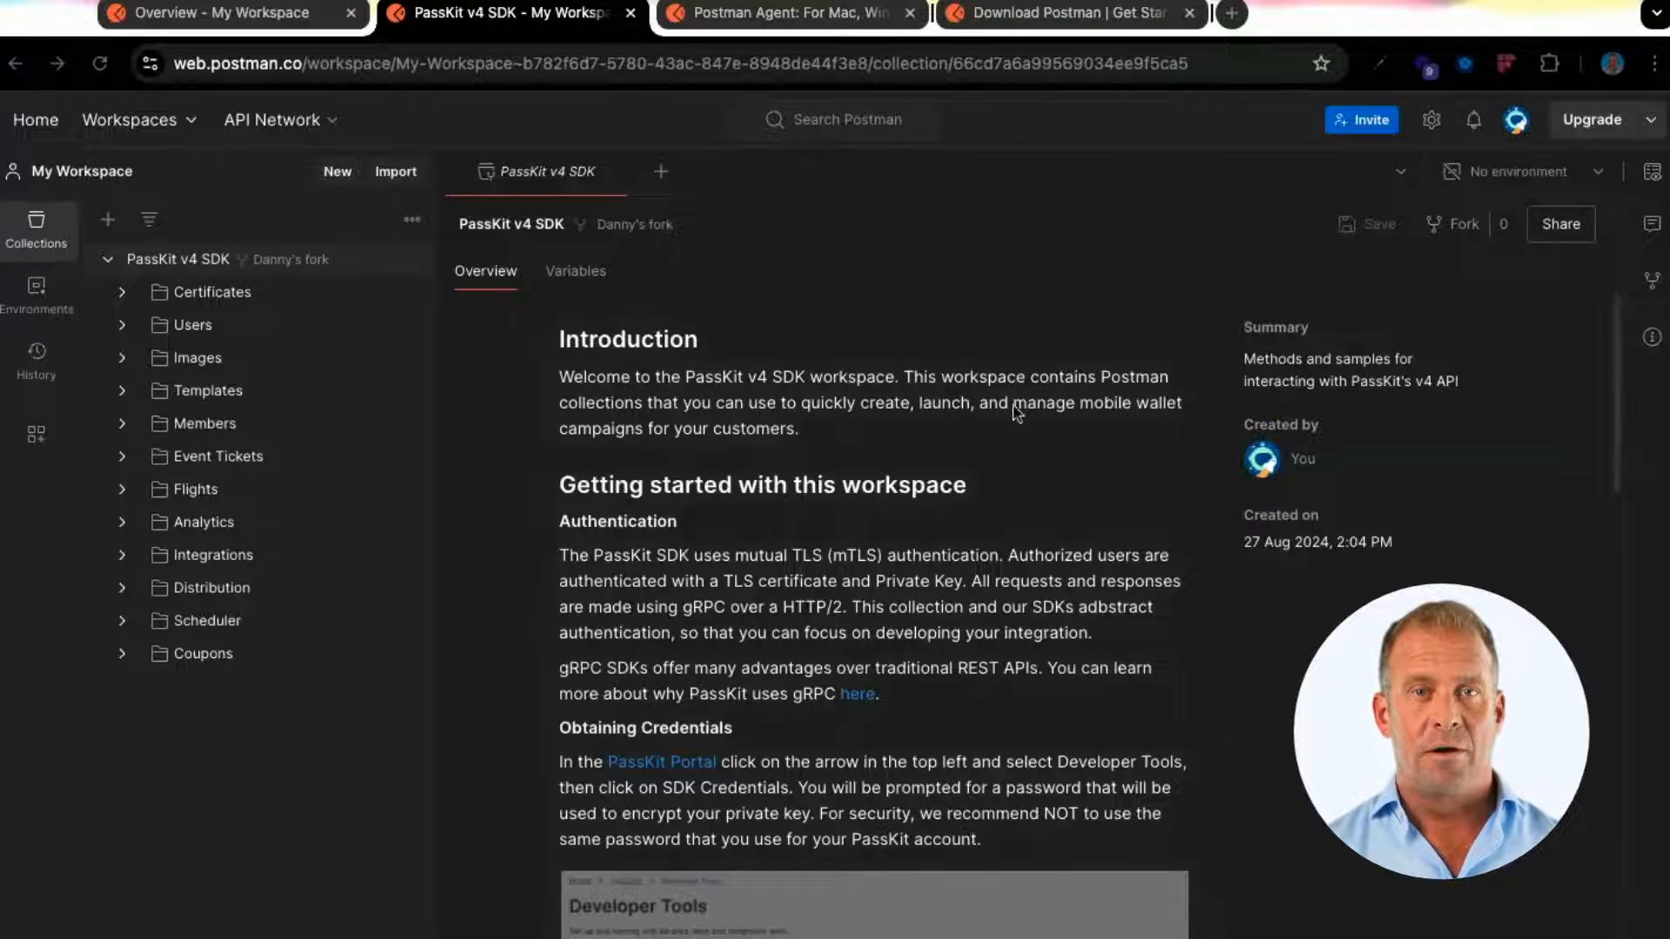
In Settings > Certificates, enable CA certificates with ca-chain.pem and start adding a client certificate
left_click(1432, 122)
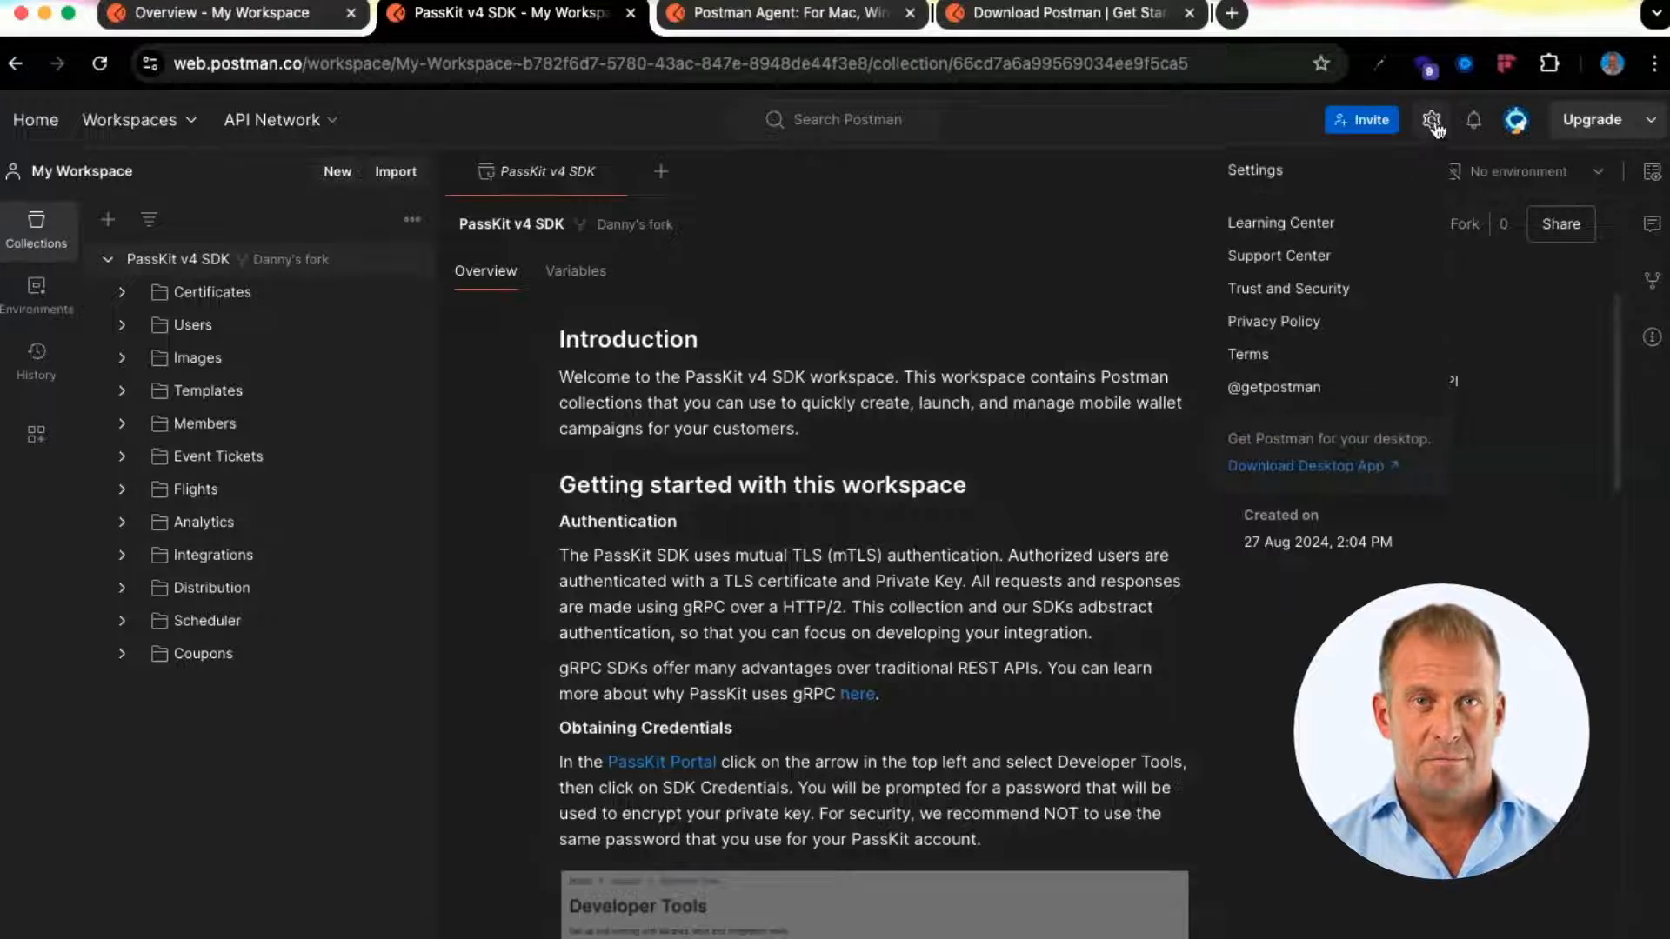
left_click(1255, 170)
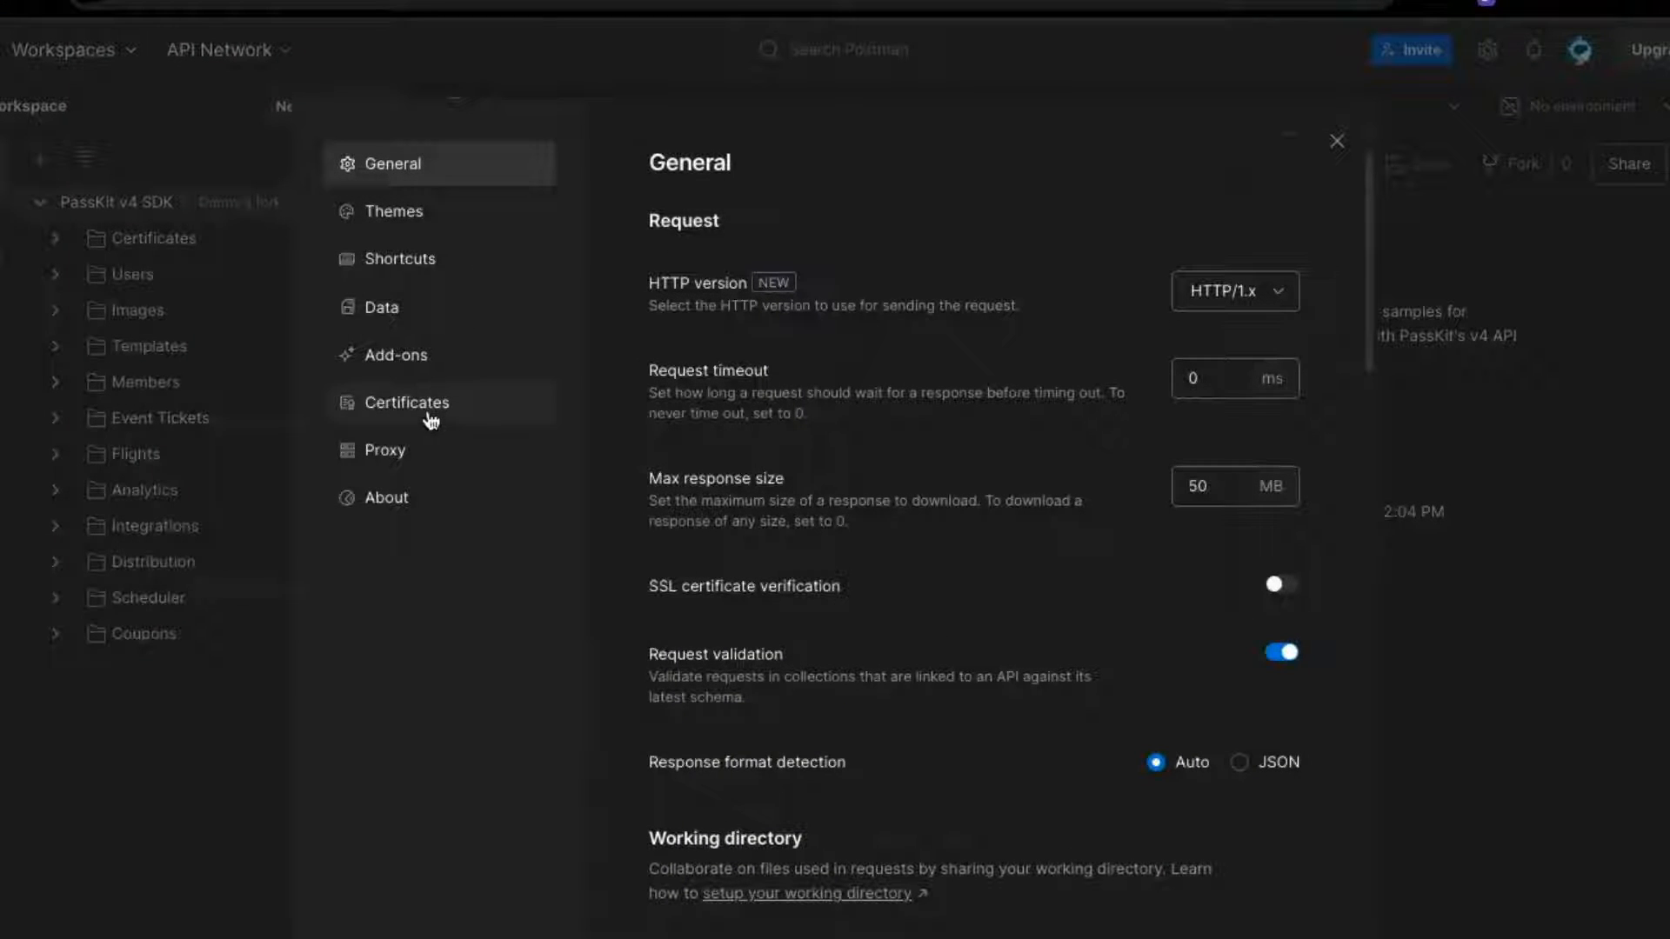
left_click(430, 420)
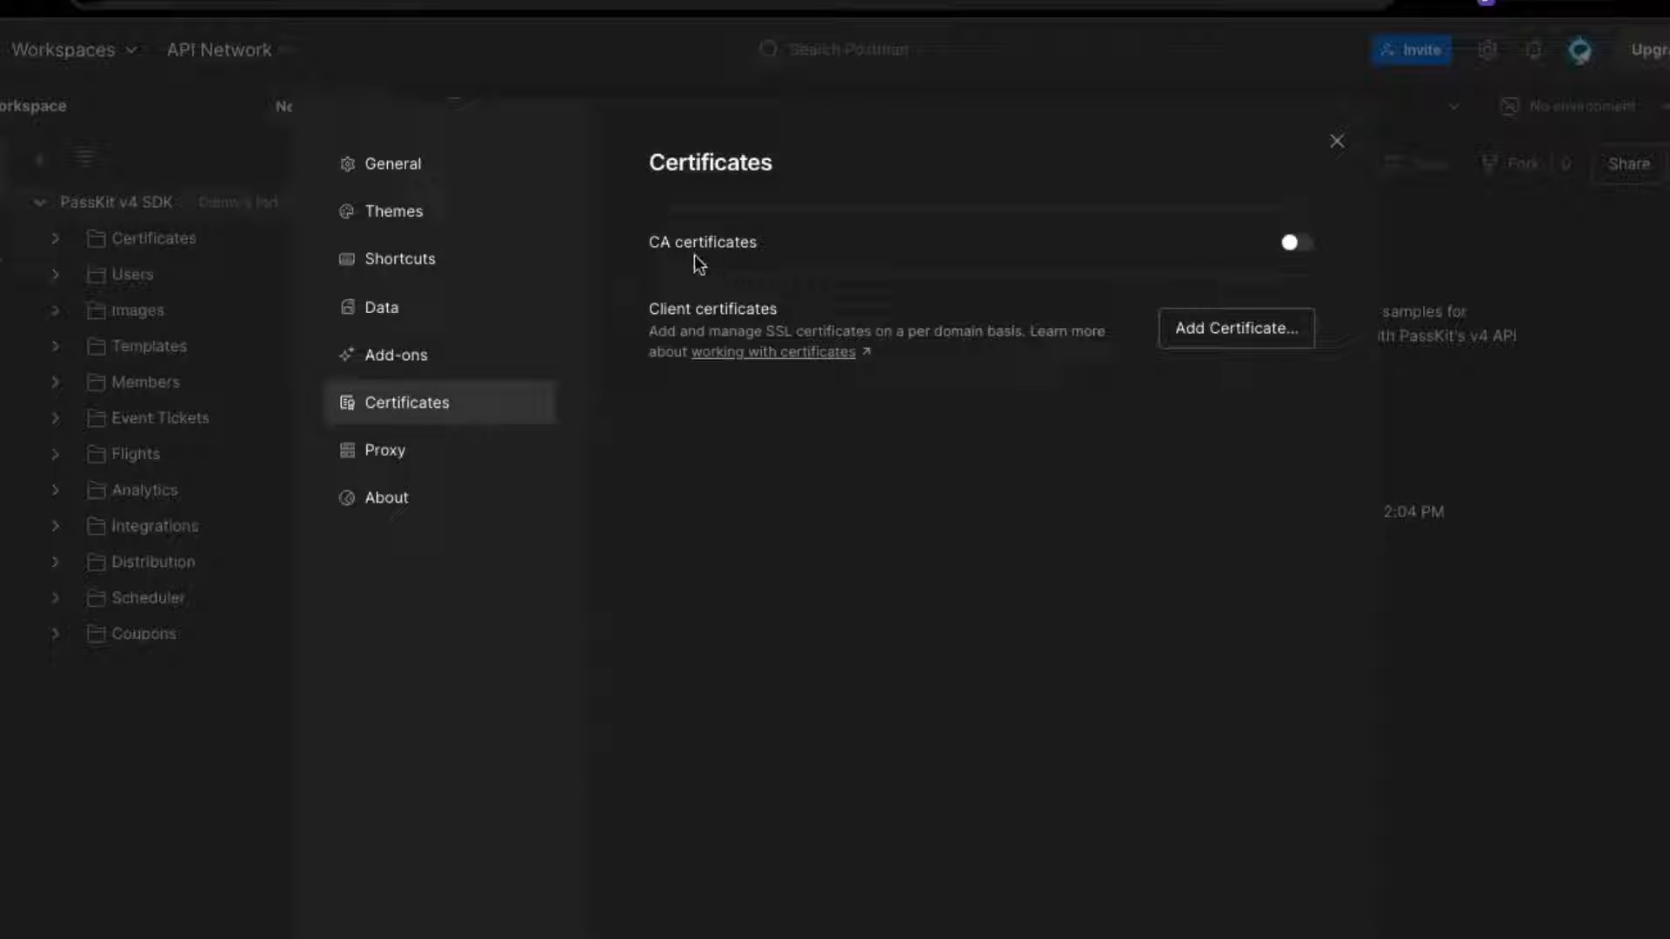
left_click(1296, 244)
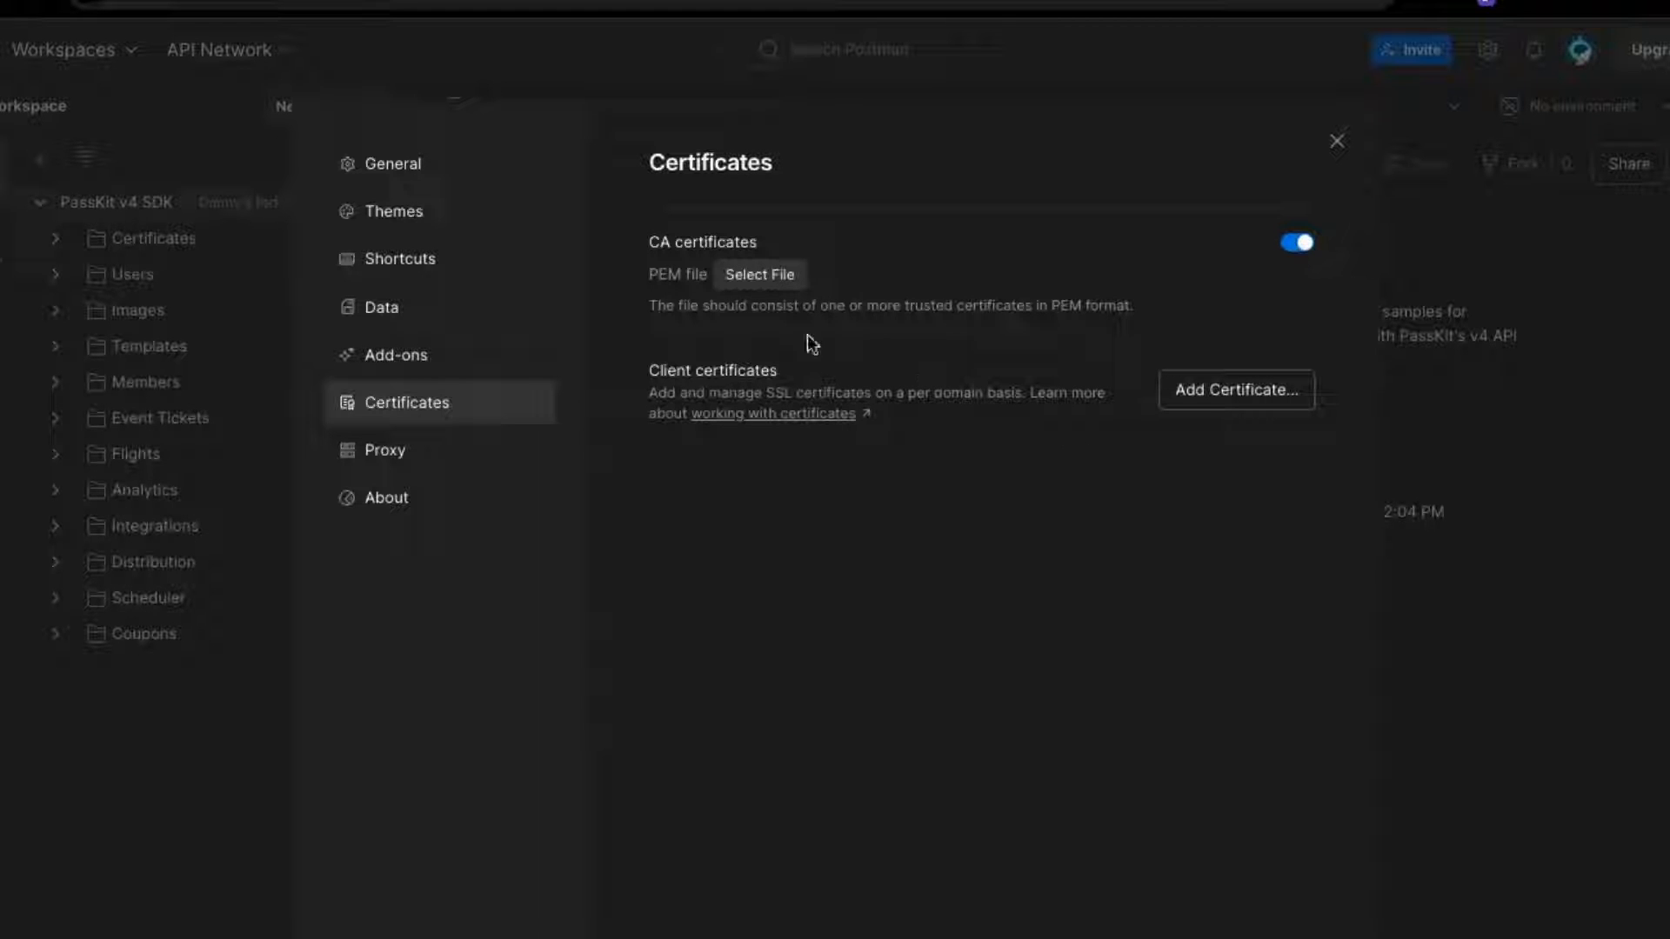
left_click(806, 290)
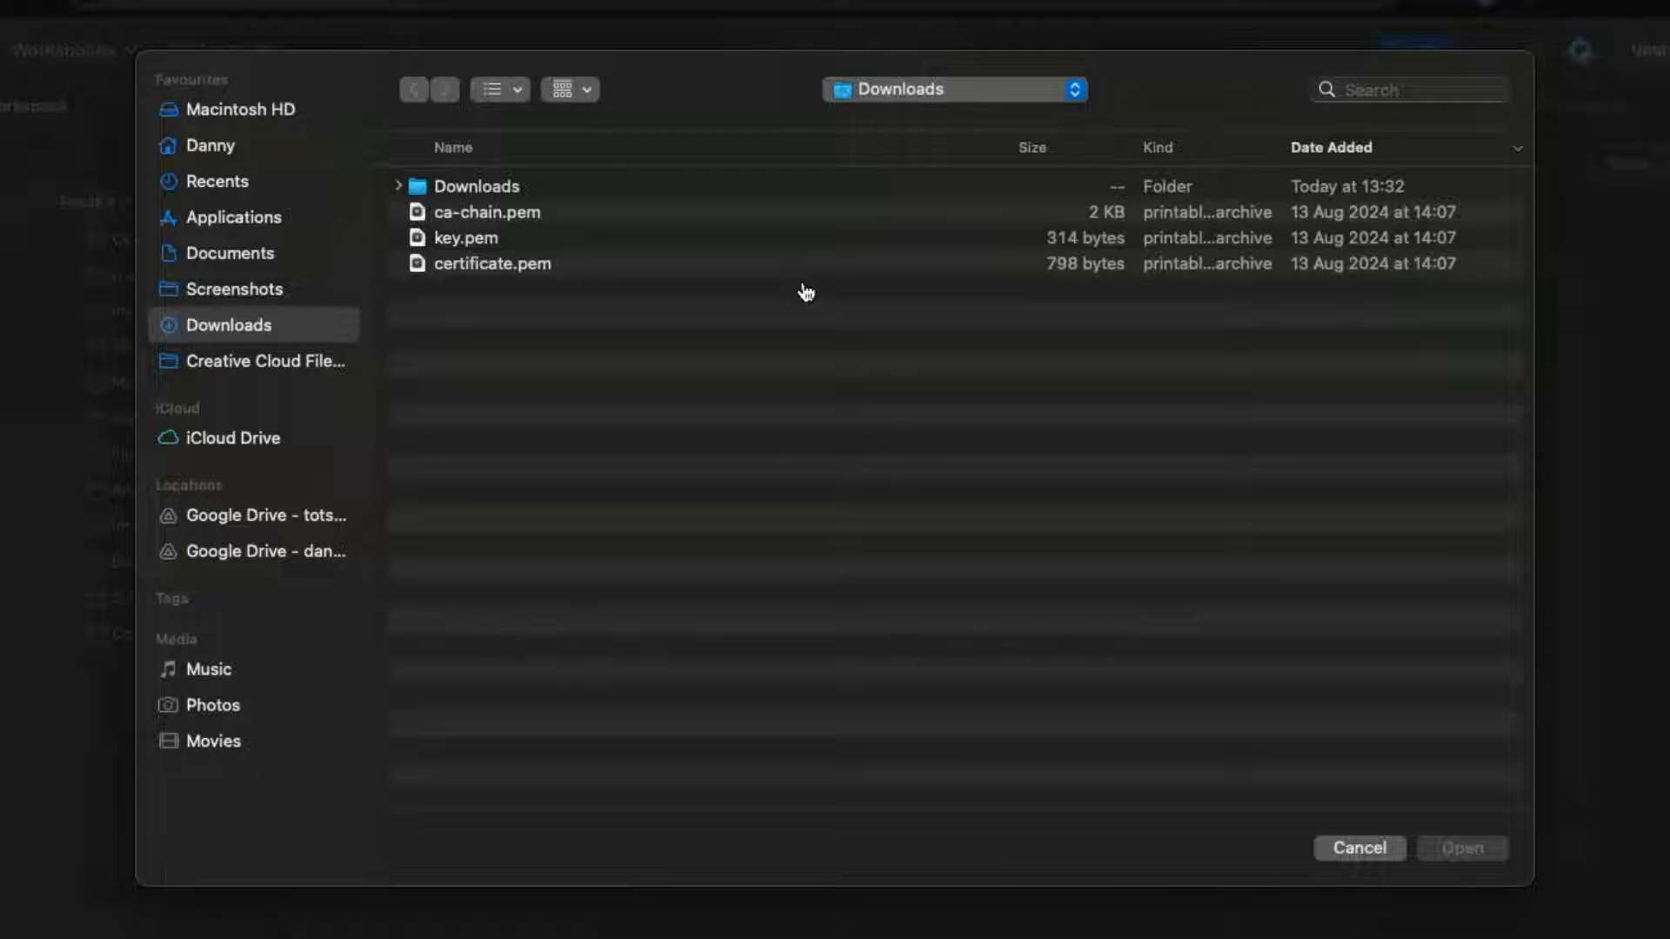
left_click(498, 221)
left_click(1466, 849)
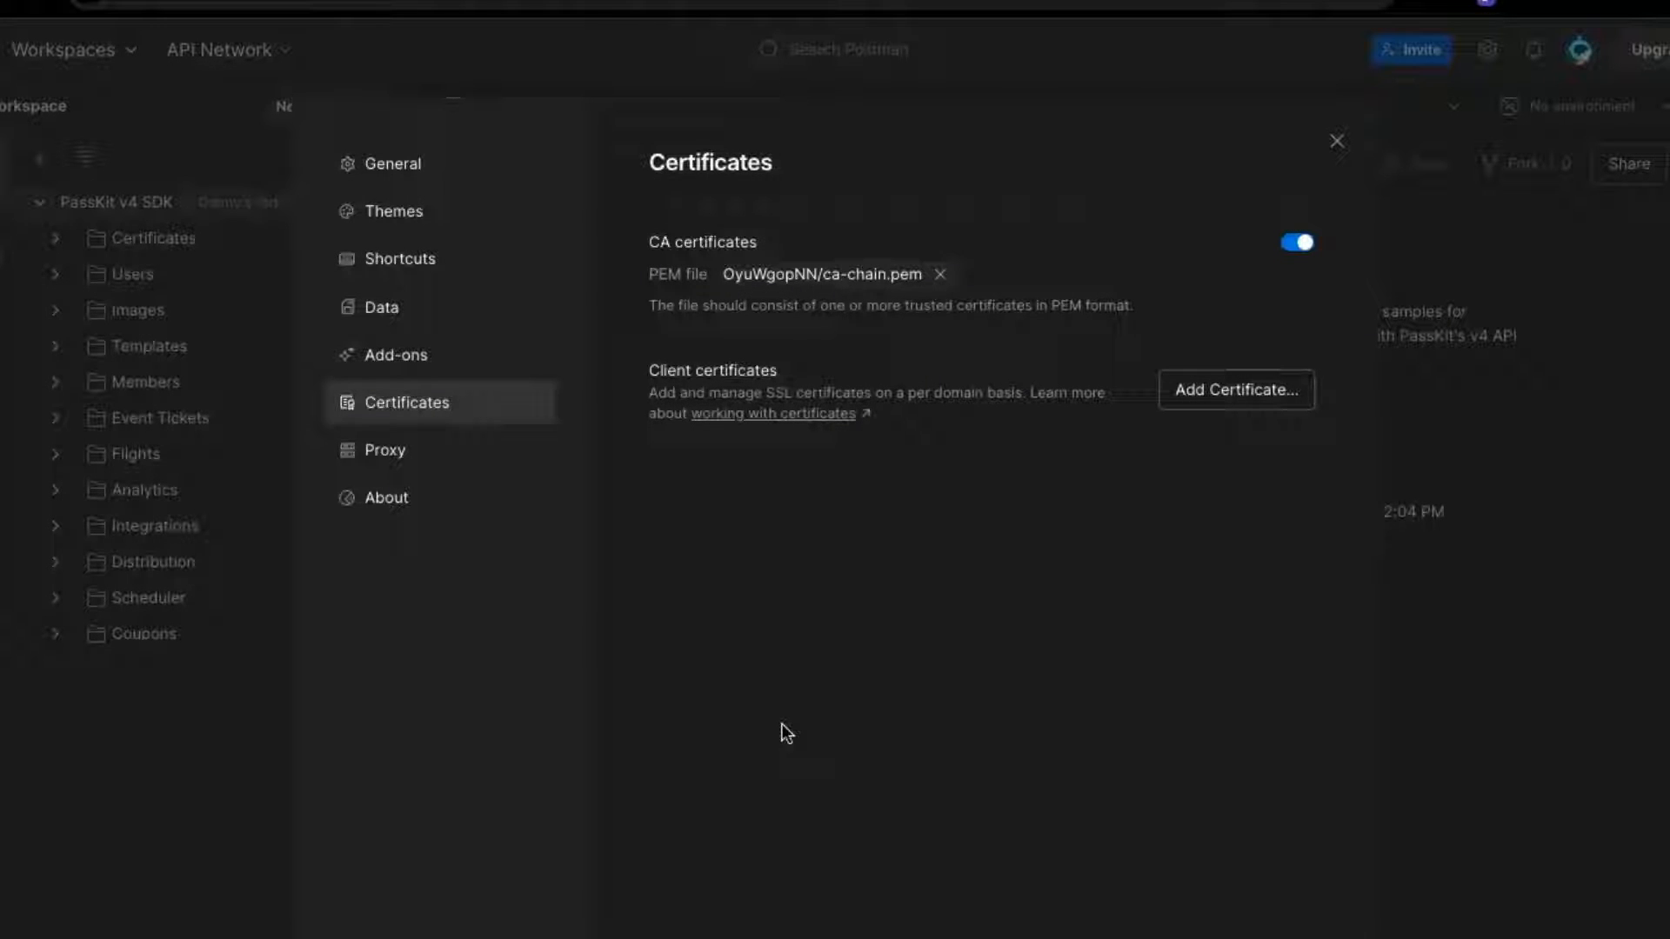
left_click(1241, 395)
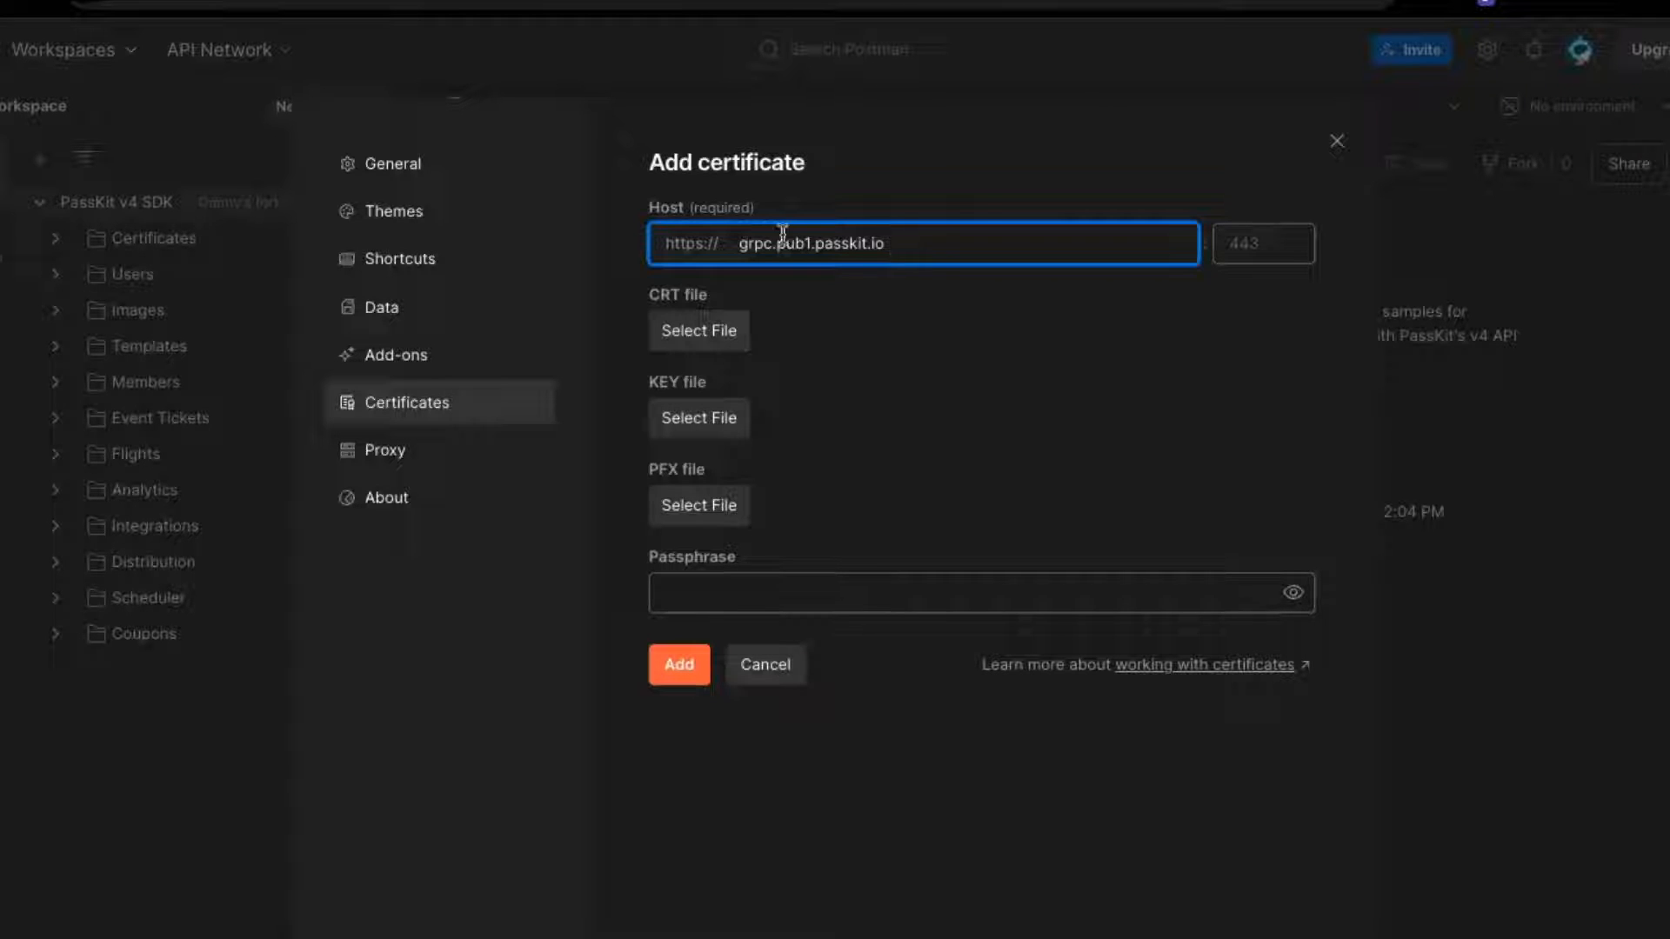
Check the grpc.pub1.passkit.io host and choose certificate.pem as the client CRT file
left_click_drag(775, 244, 810, 242)
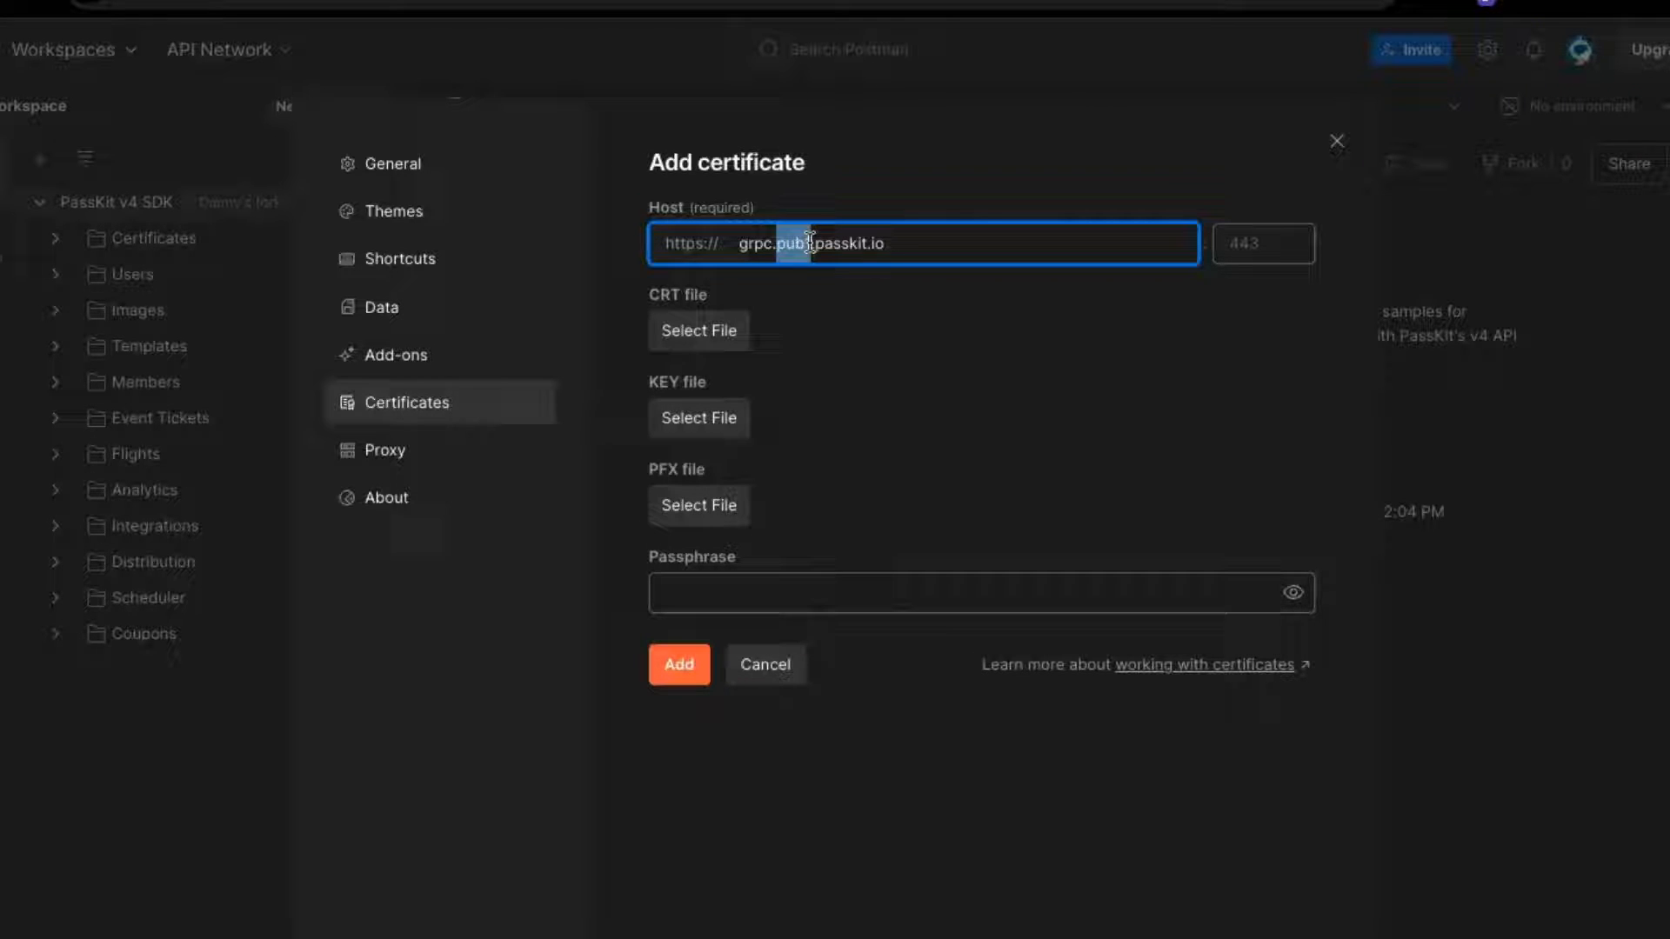
left_click(909, 246)
left_click_drag(775, 243, 813, 243)
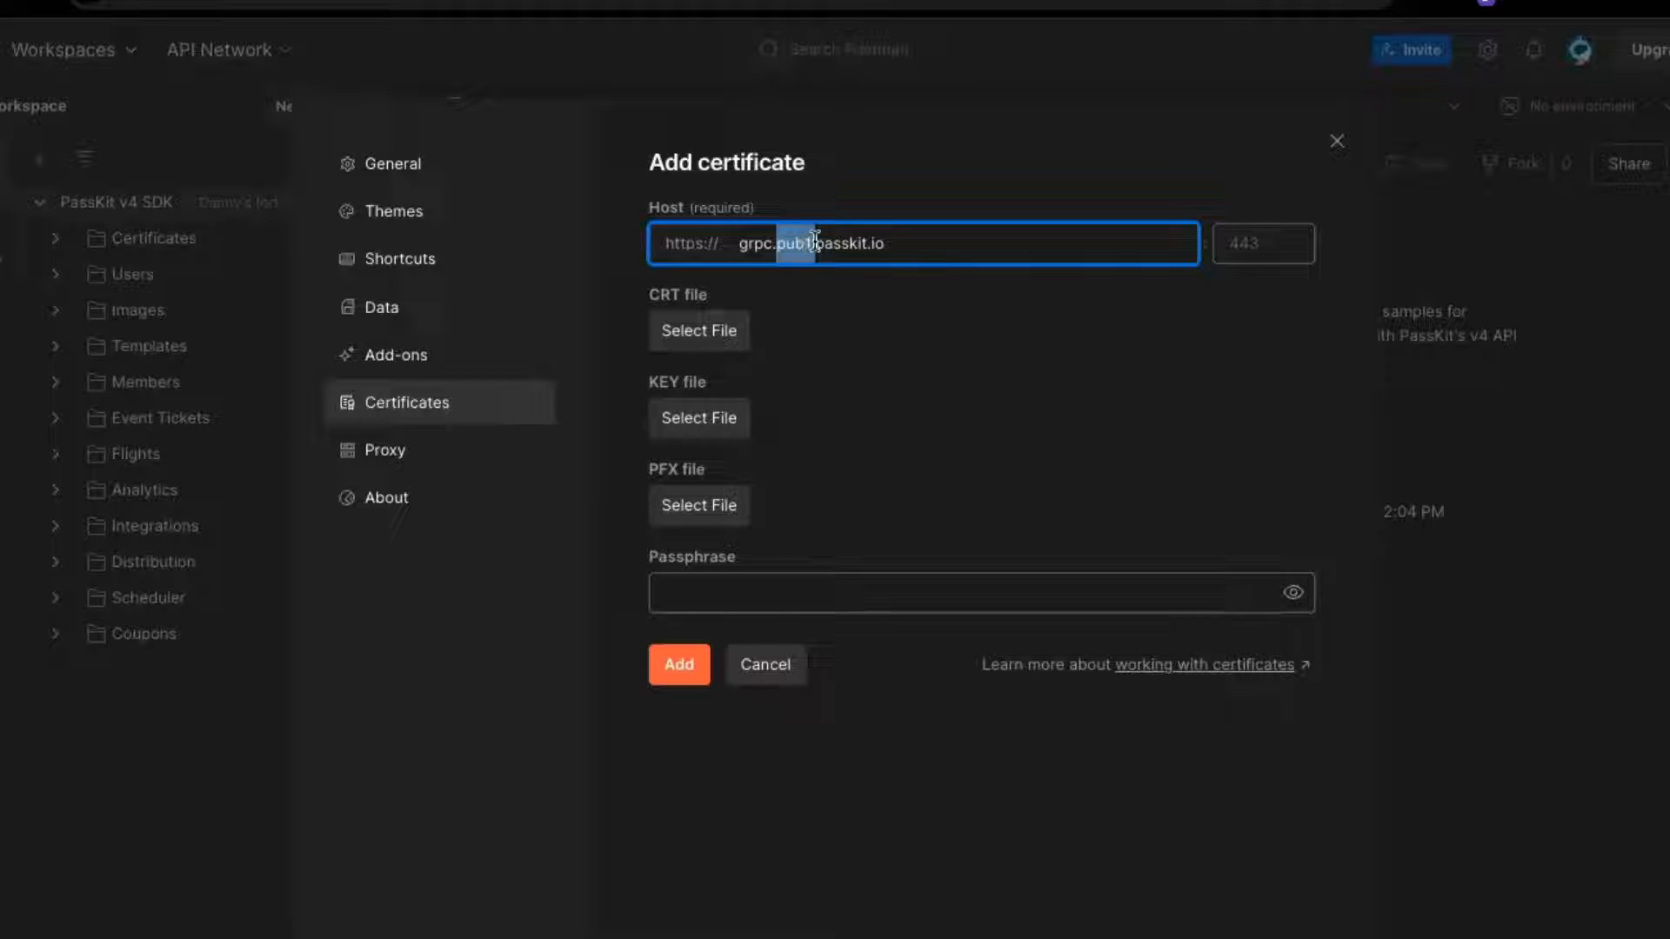
left_click(961, 244)
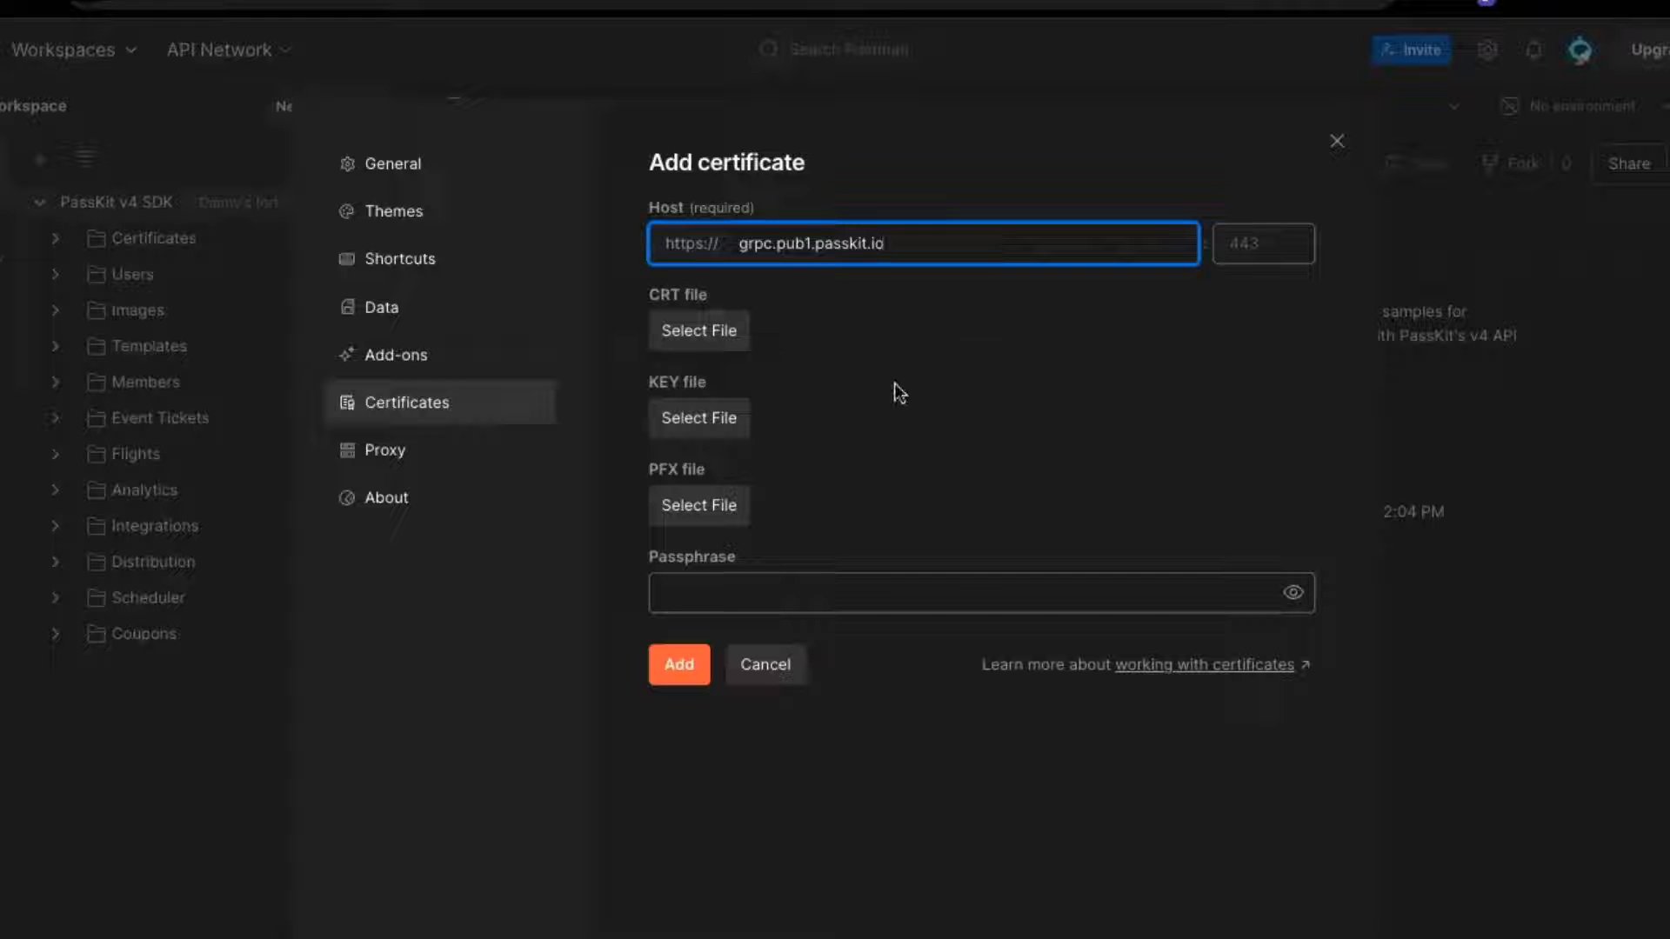
left_click(670, 346)
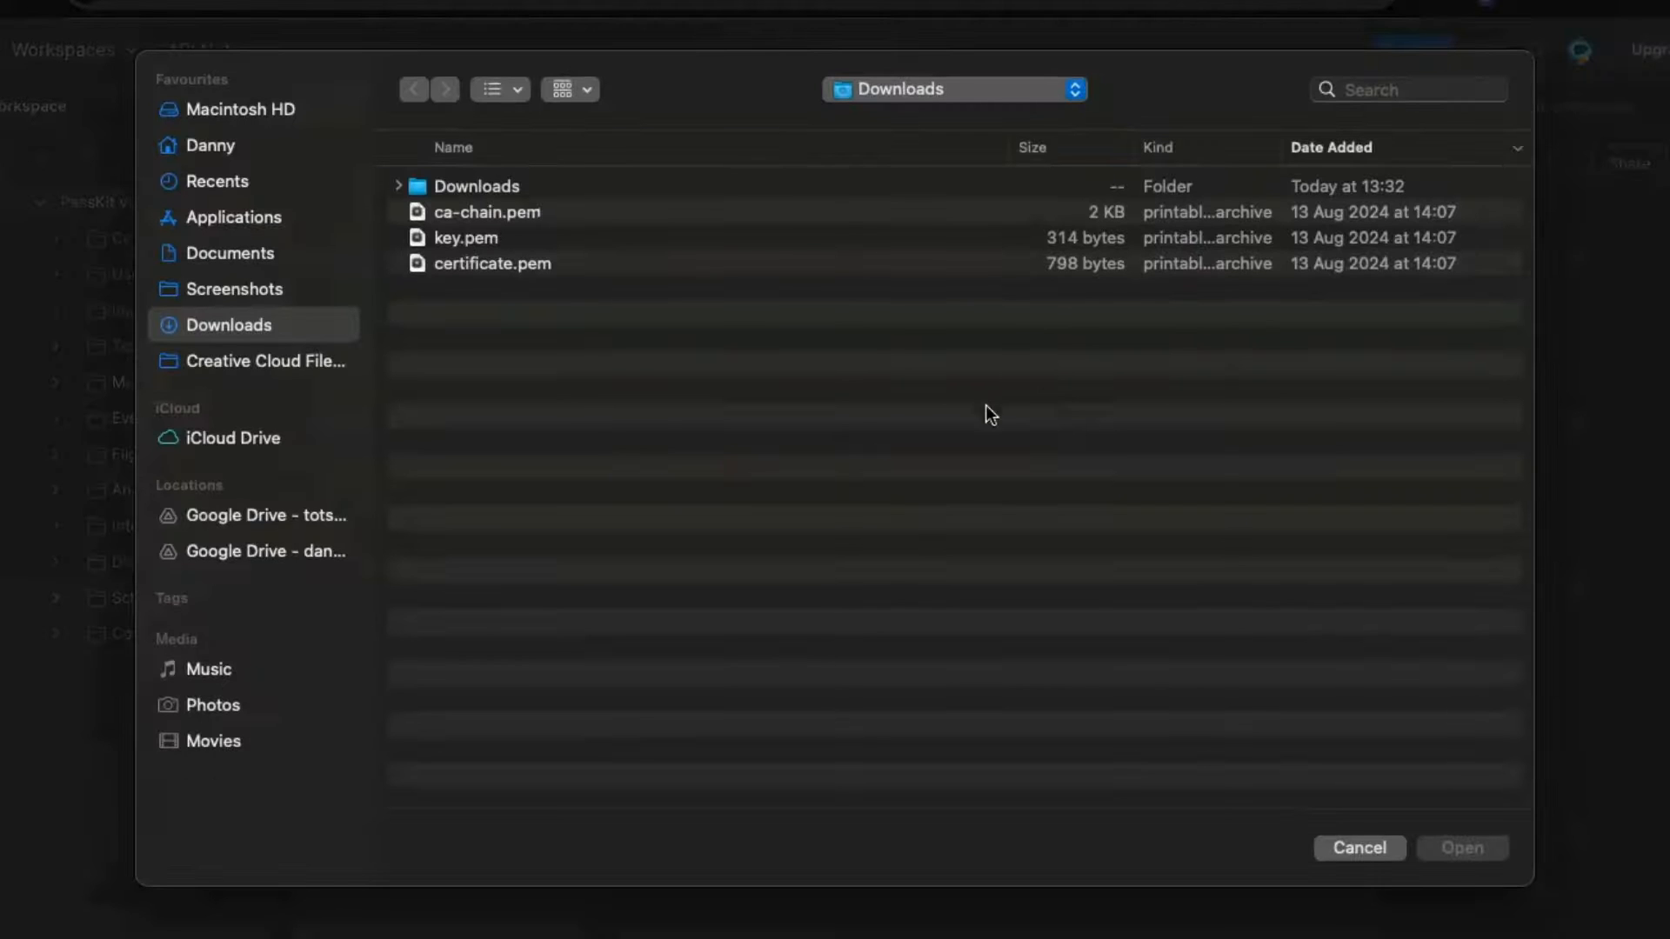
left_click(514, 266)
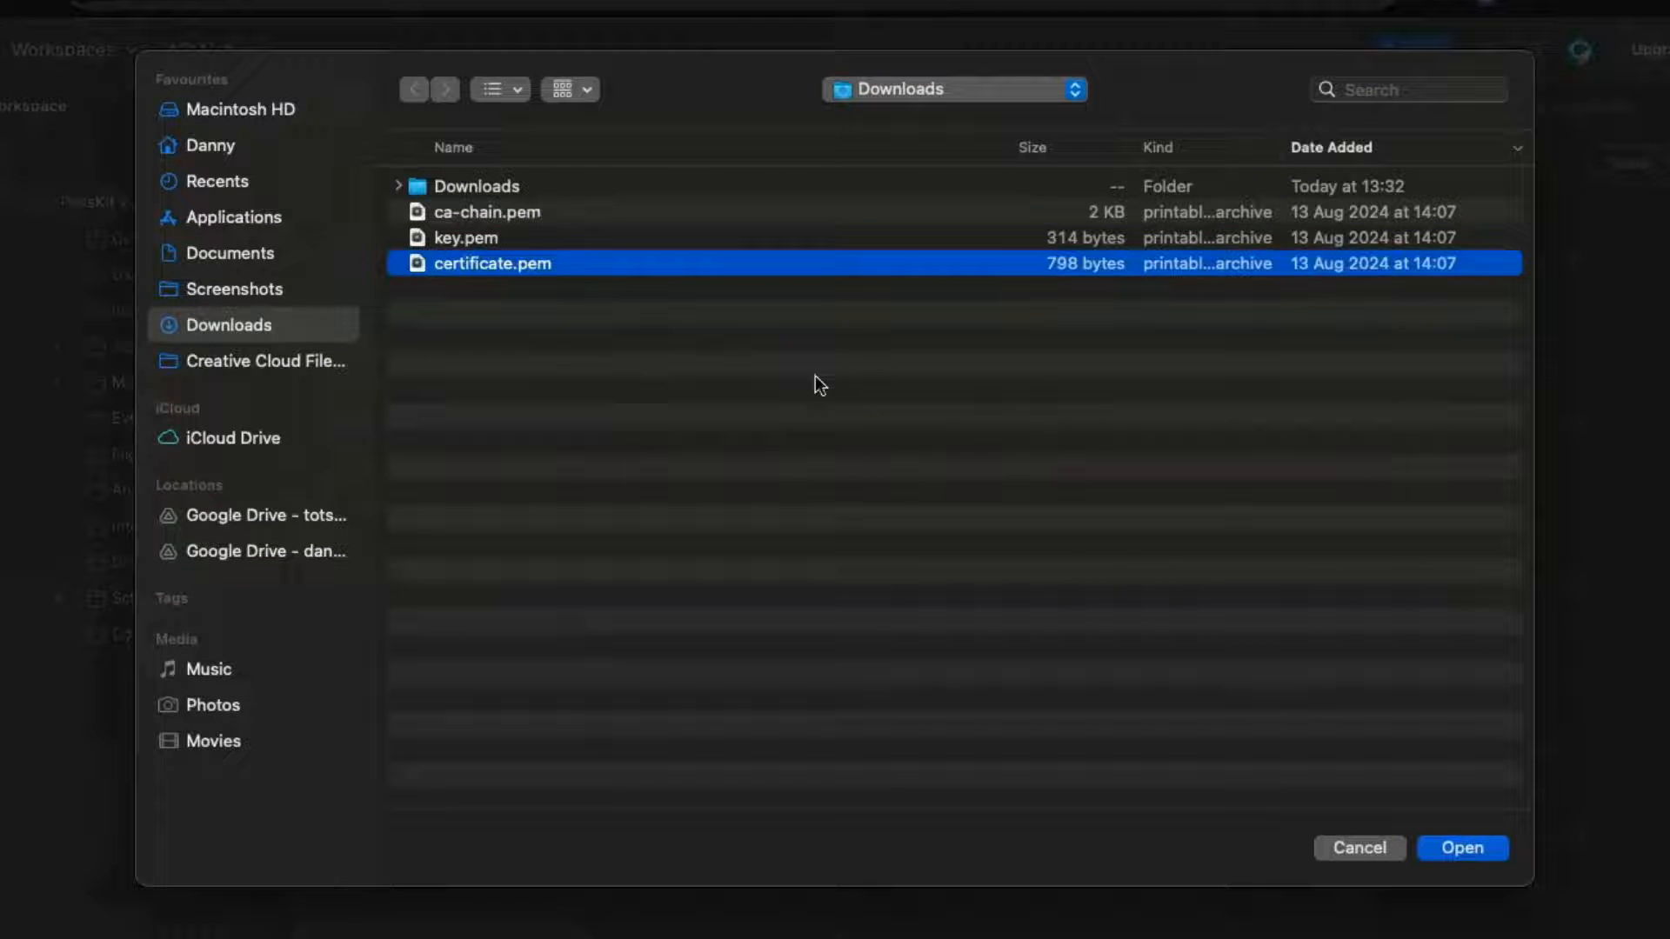
left_click(1448, 851)
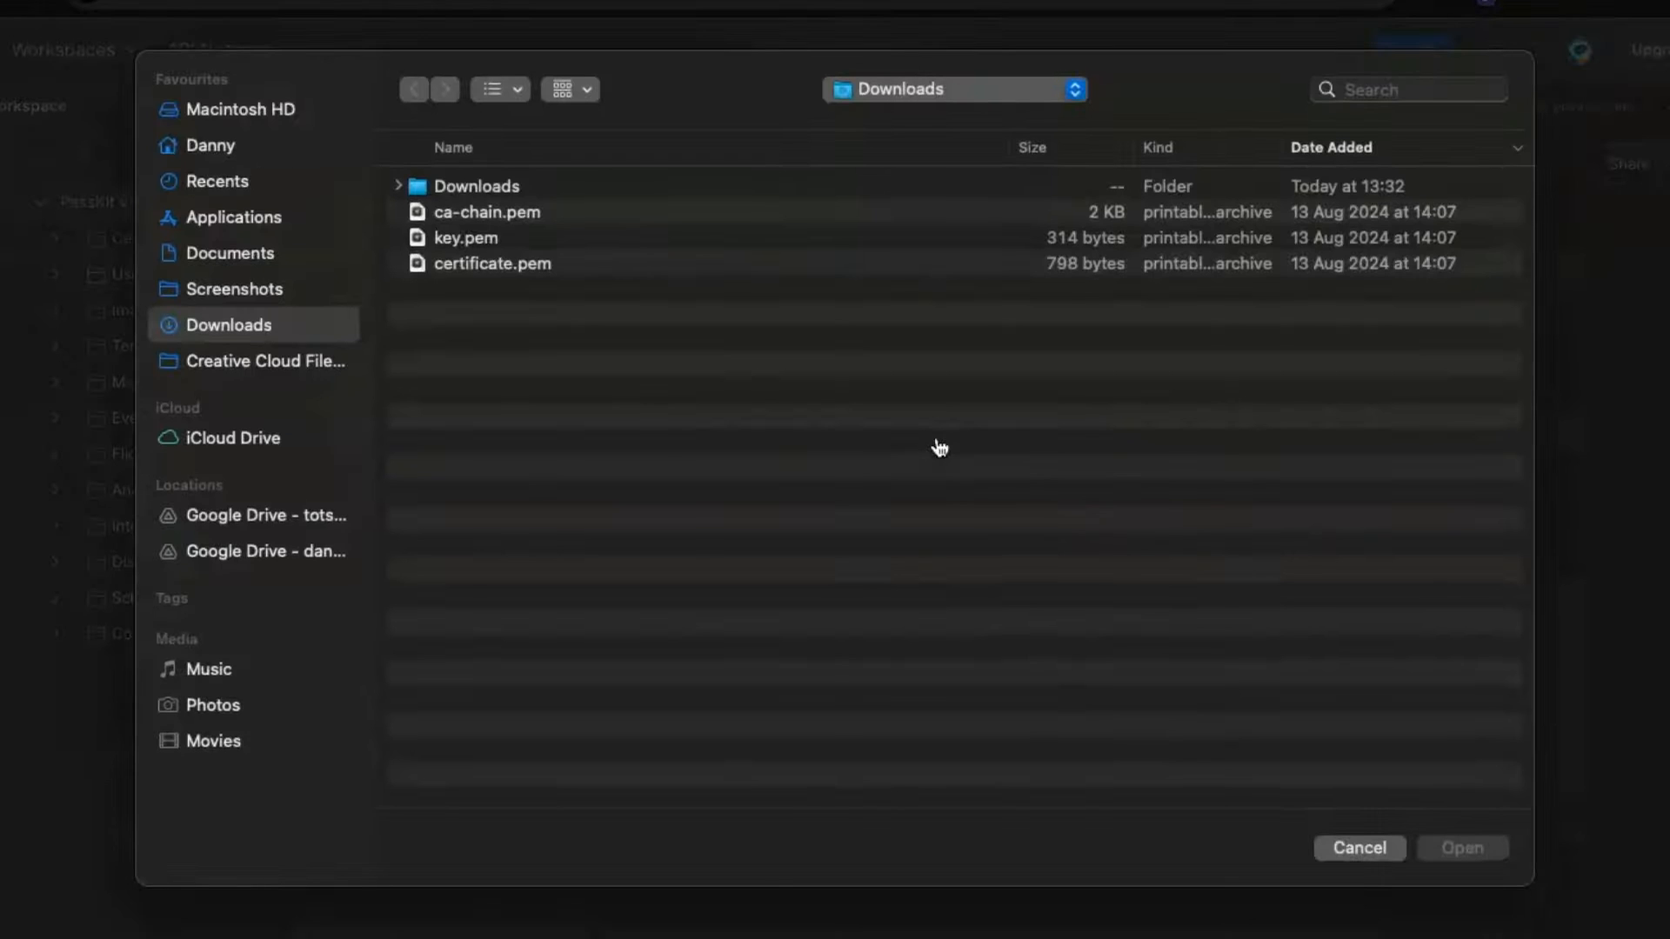
Choose key.pem as the KEY file, enter the passphrase, add the certificate, and close settings
left_click(487, 242)
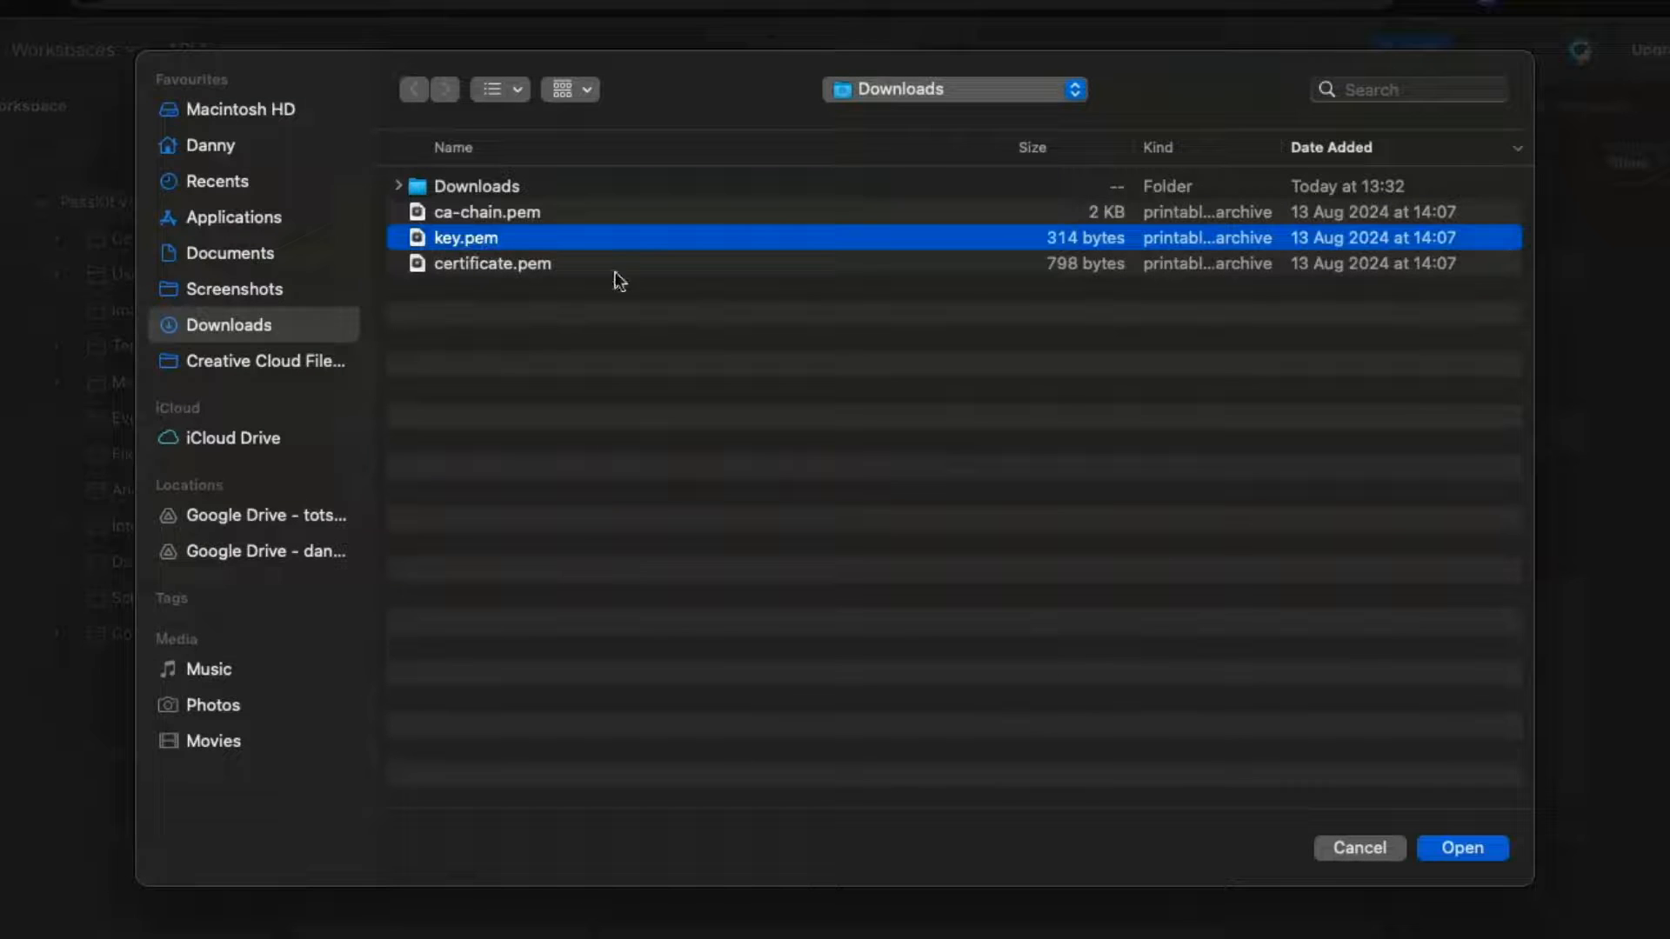
left_click(1465, 849)
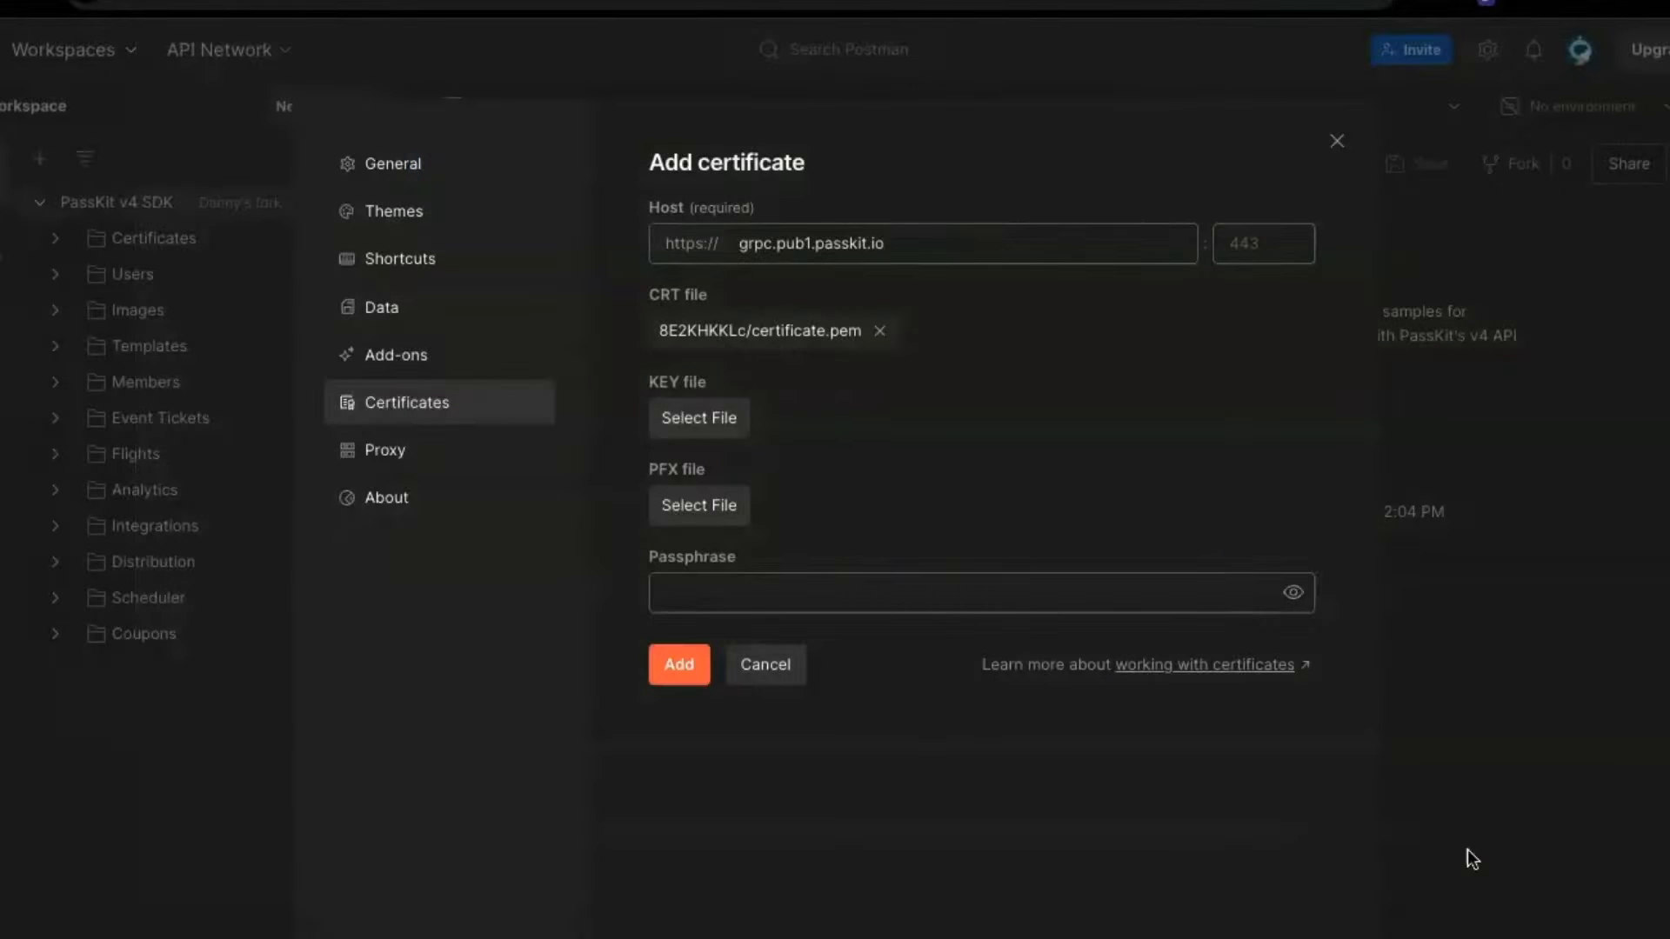
left_click(719, 598)
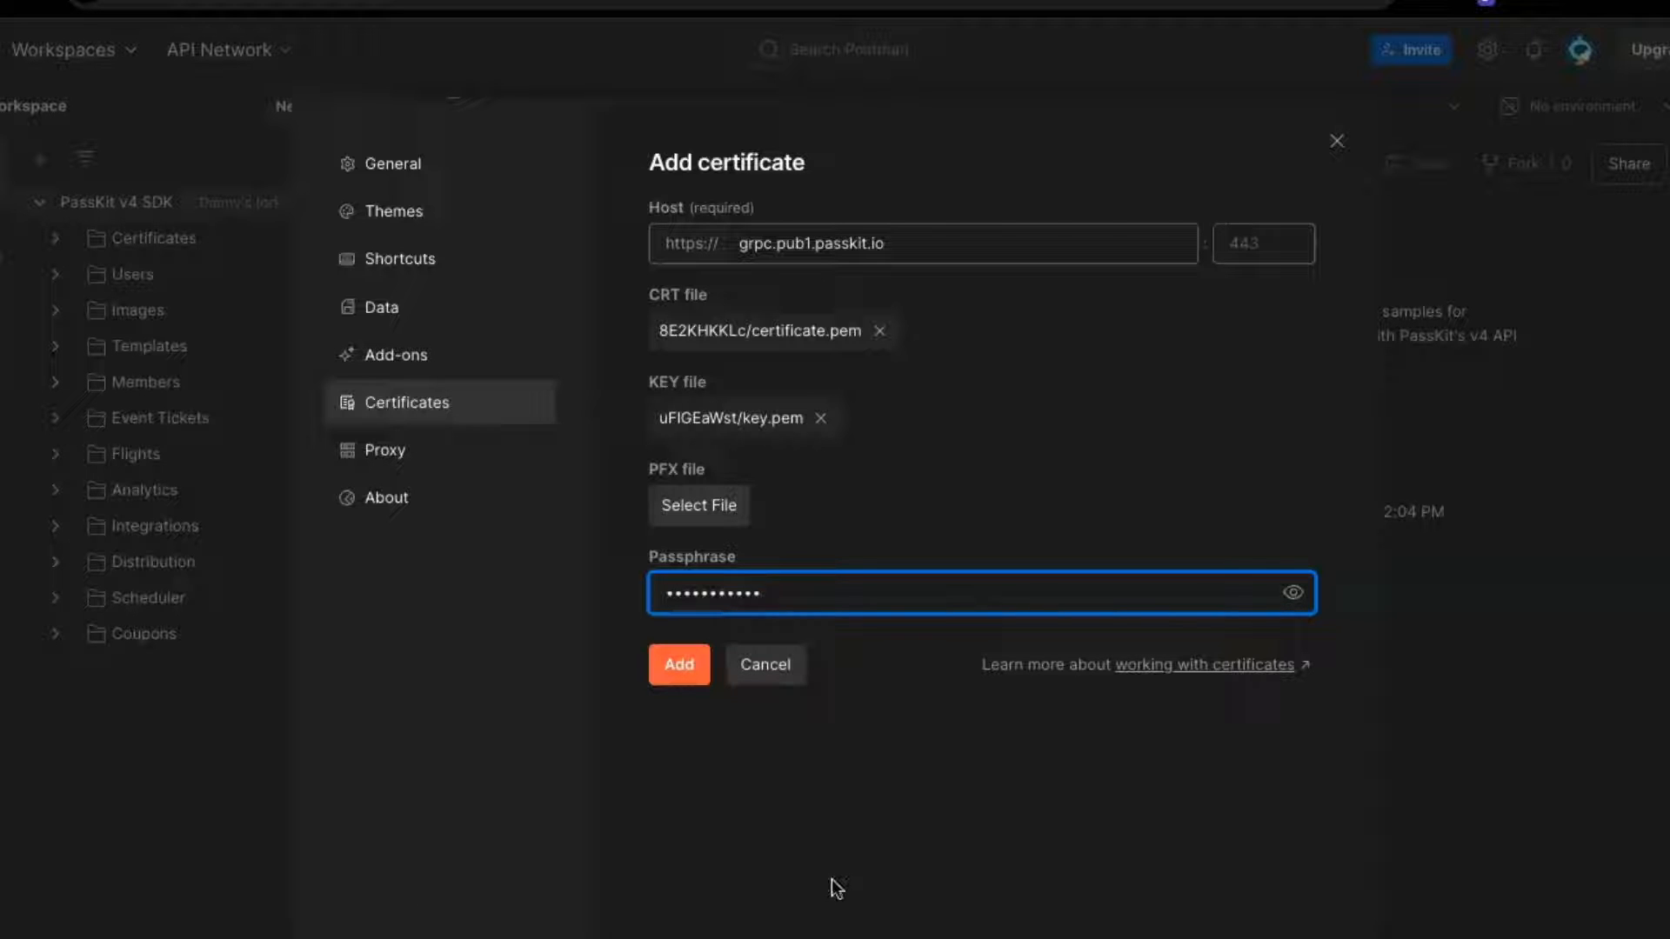
left_click(684, 669)
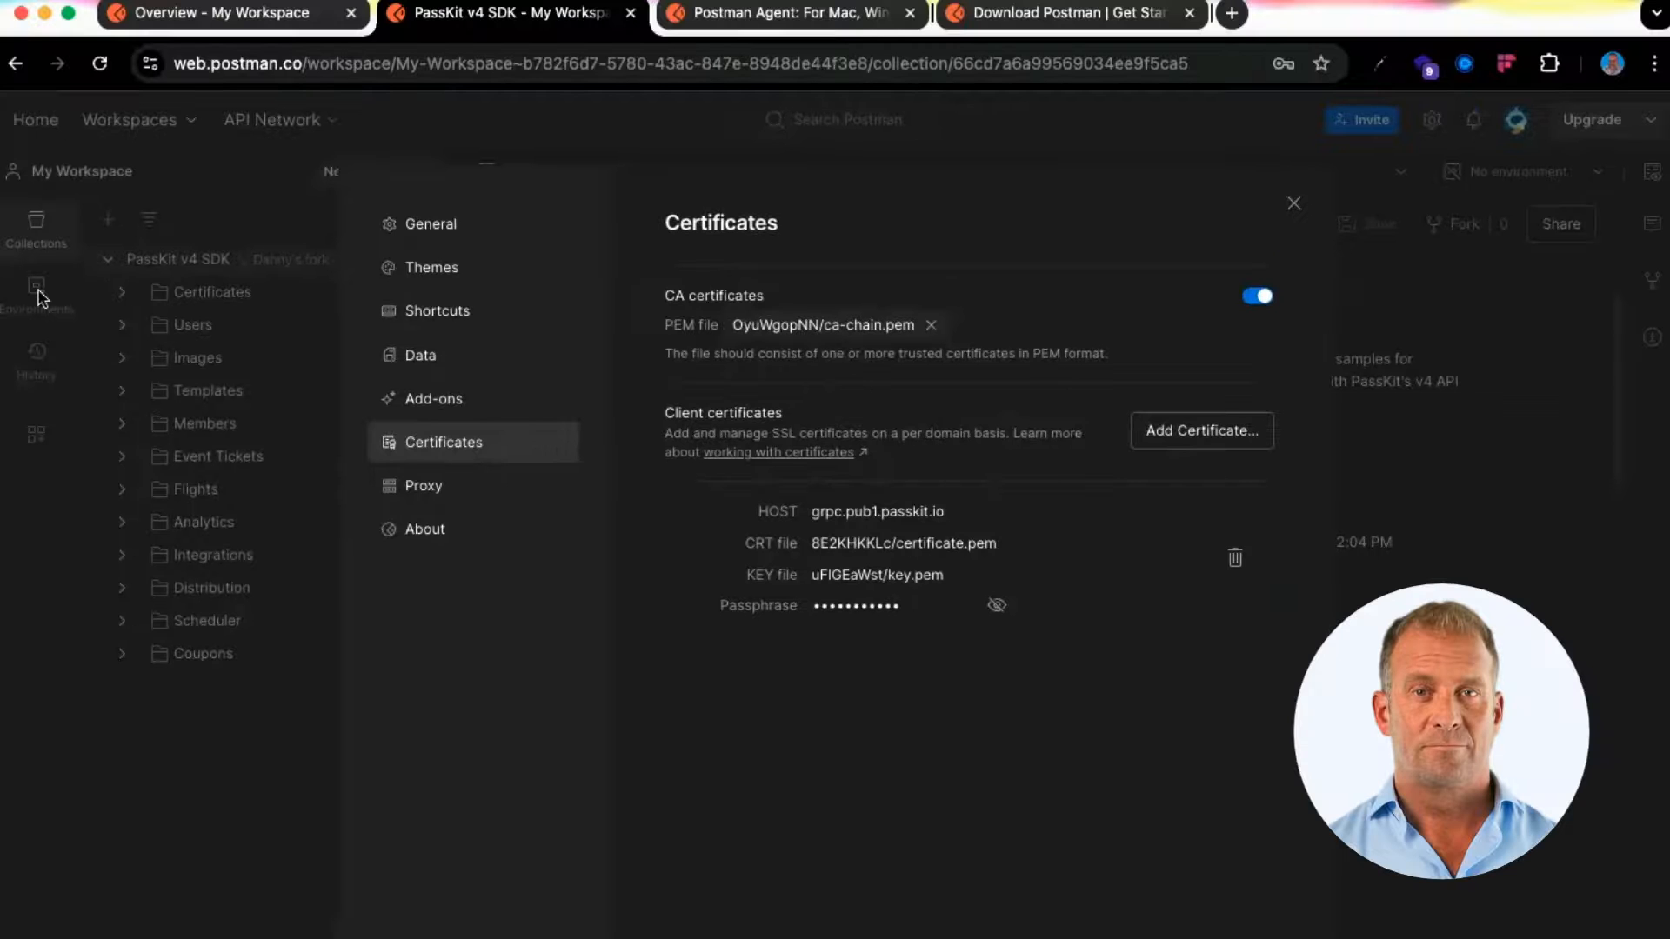
left_click(1294, 205)
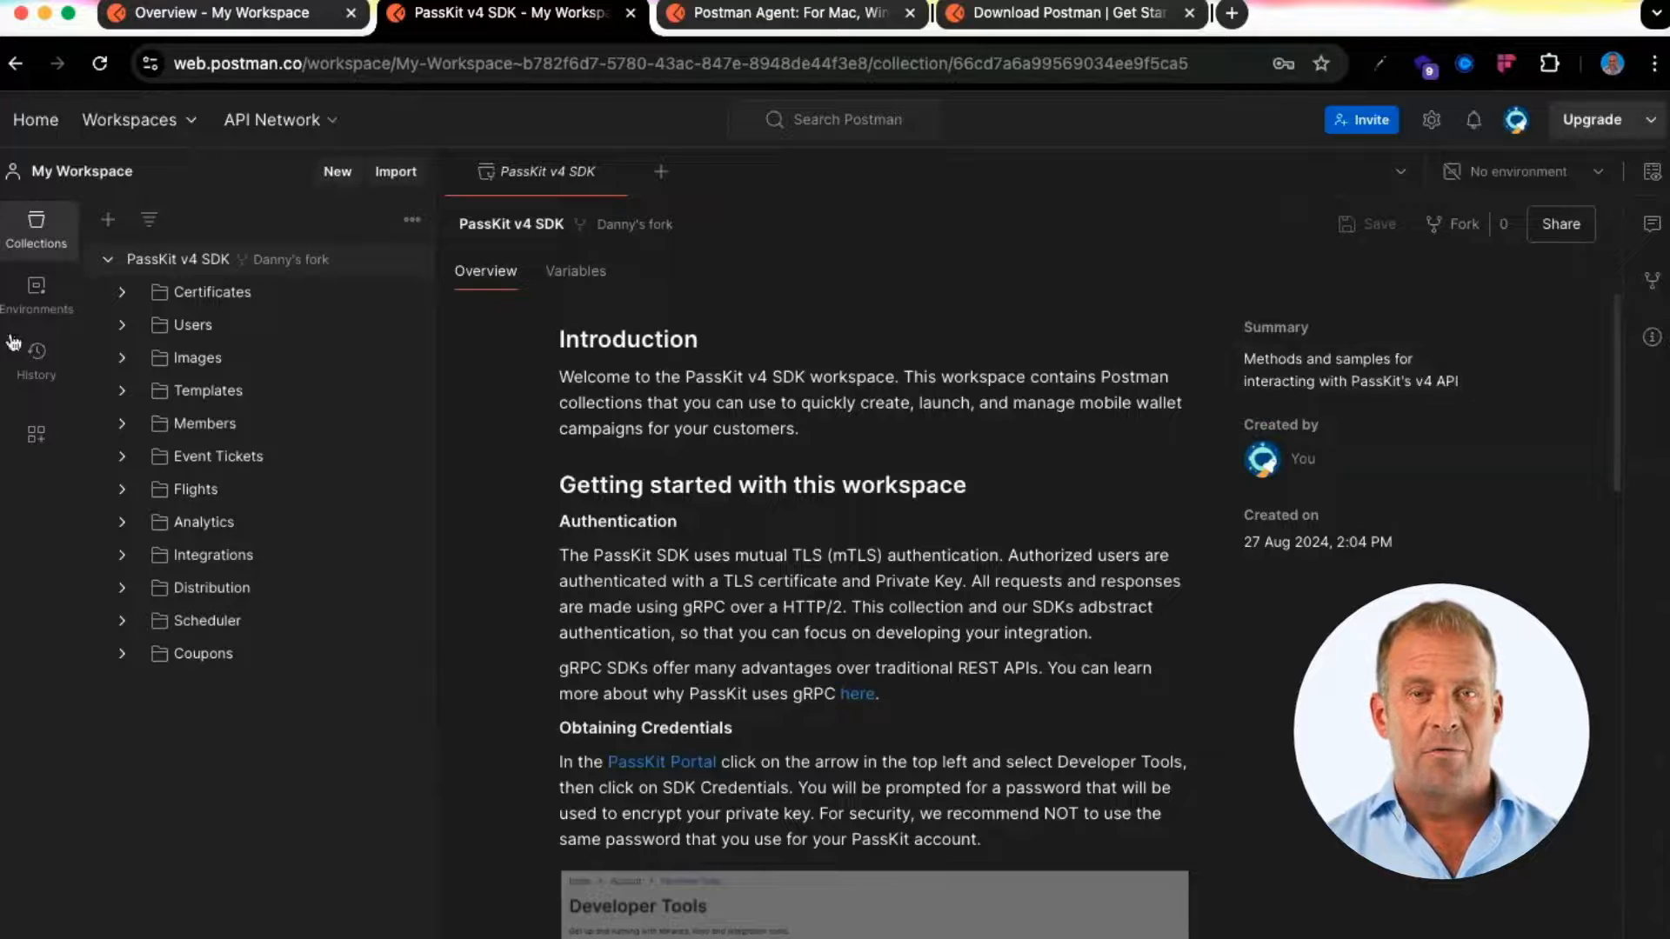
Create a new environment with variable passkitEnv set to pub1
left_click(36, 291)
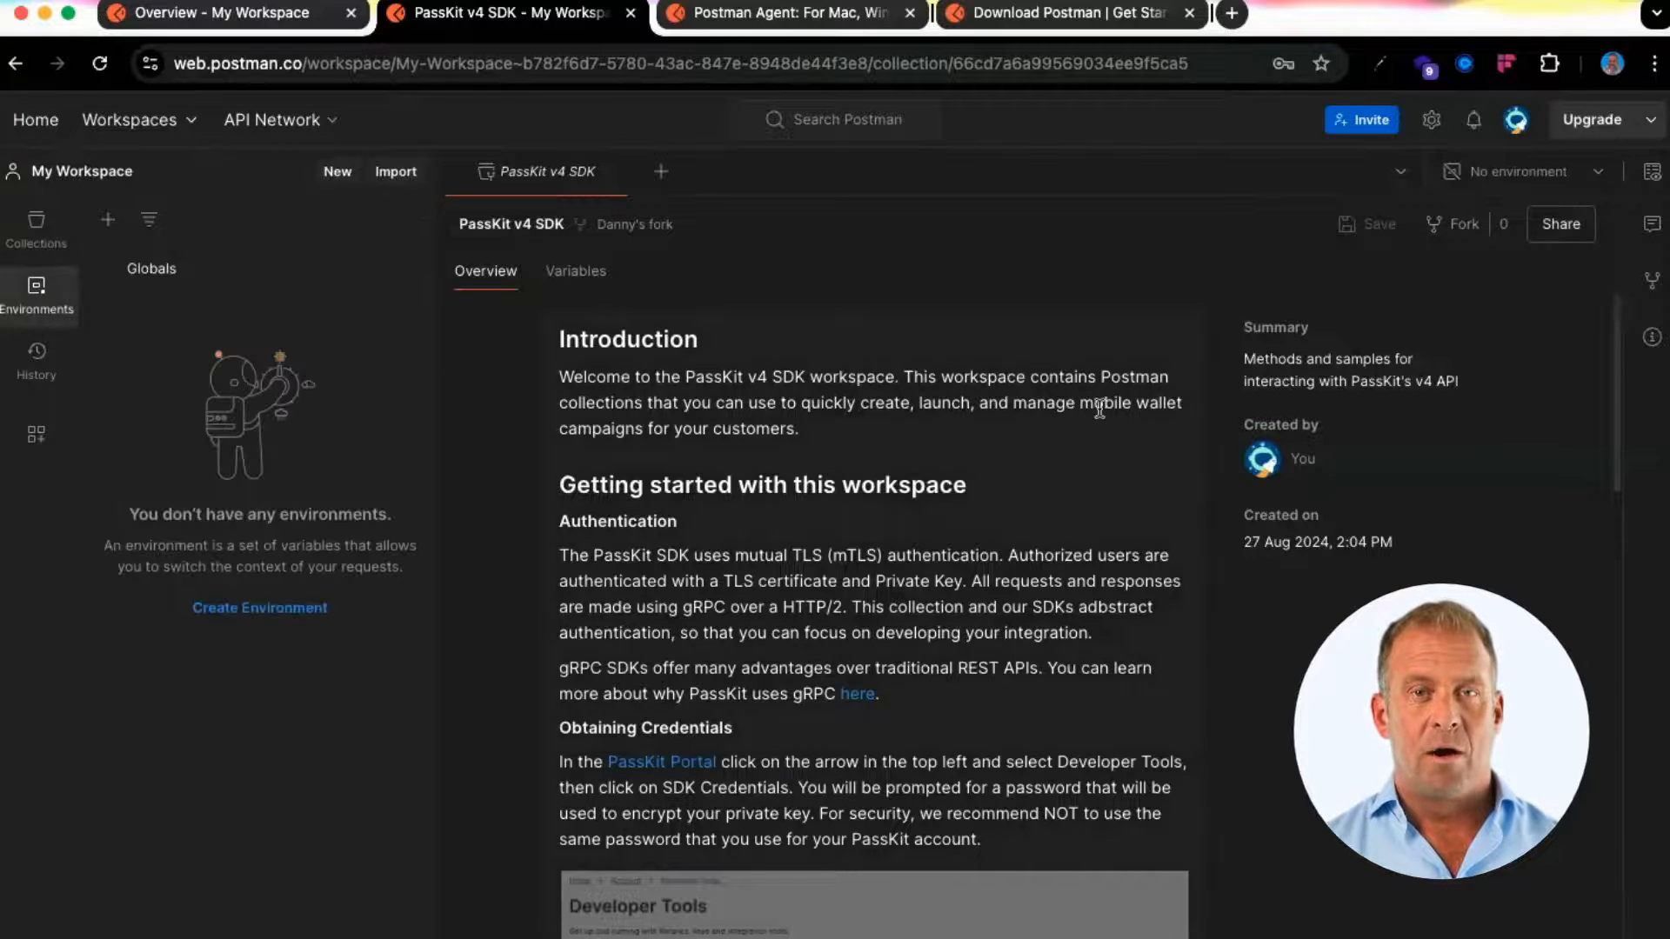
left_click(108, 219)
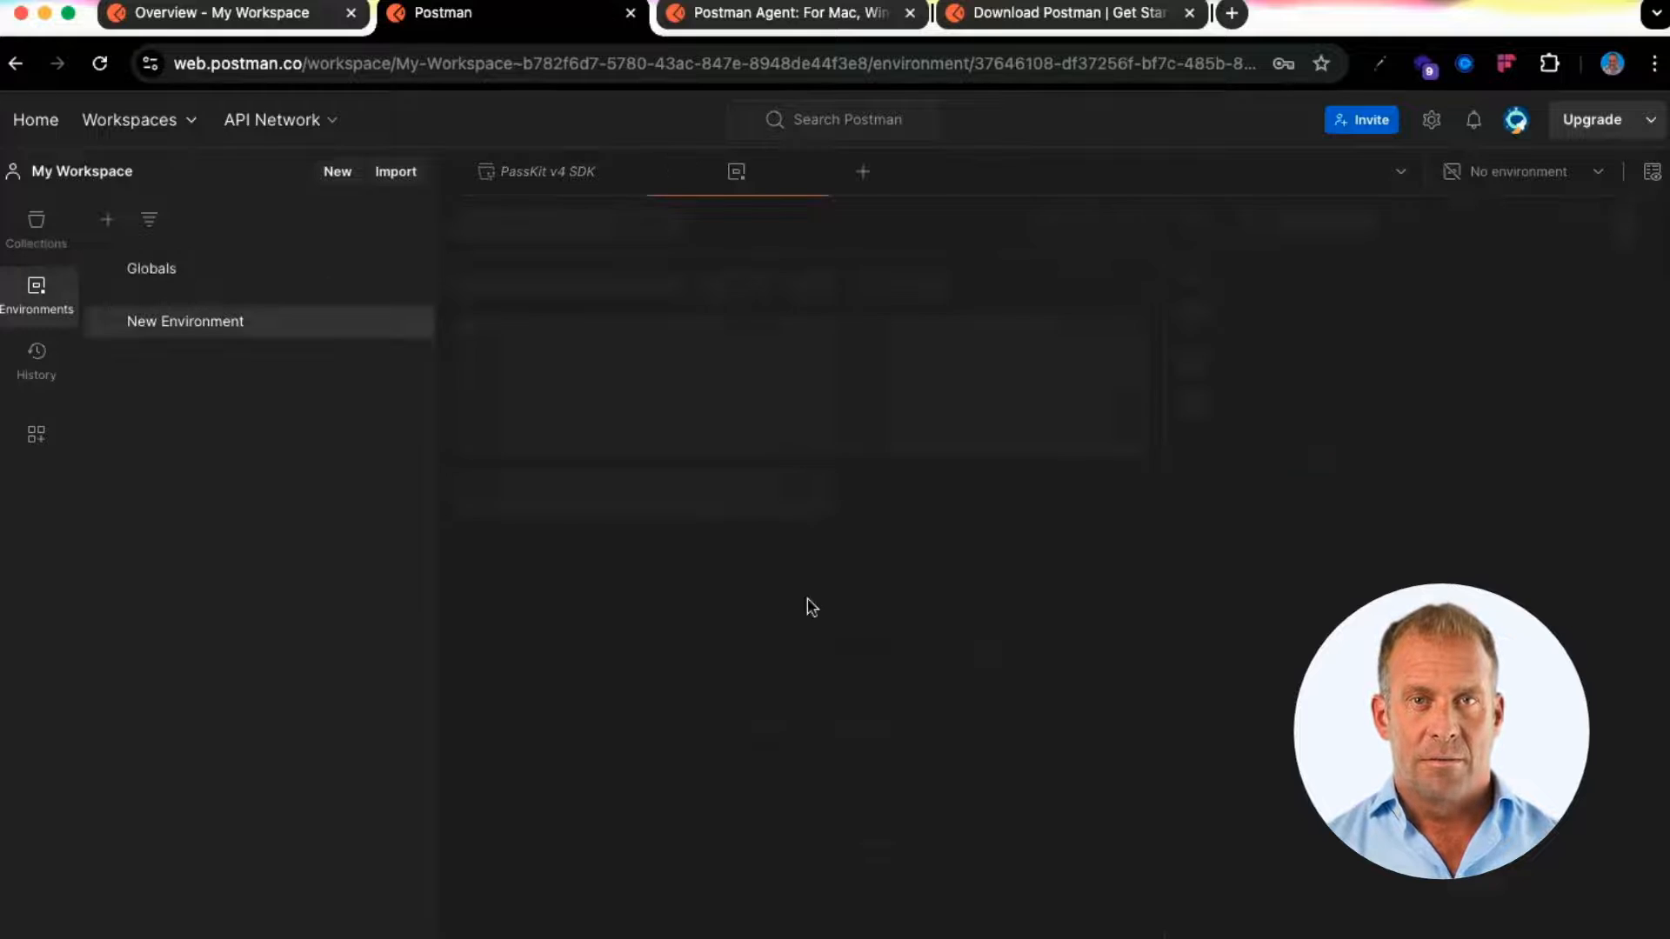
left_click(598, 360)
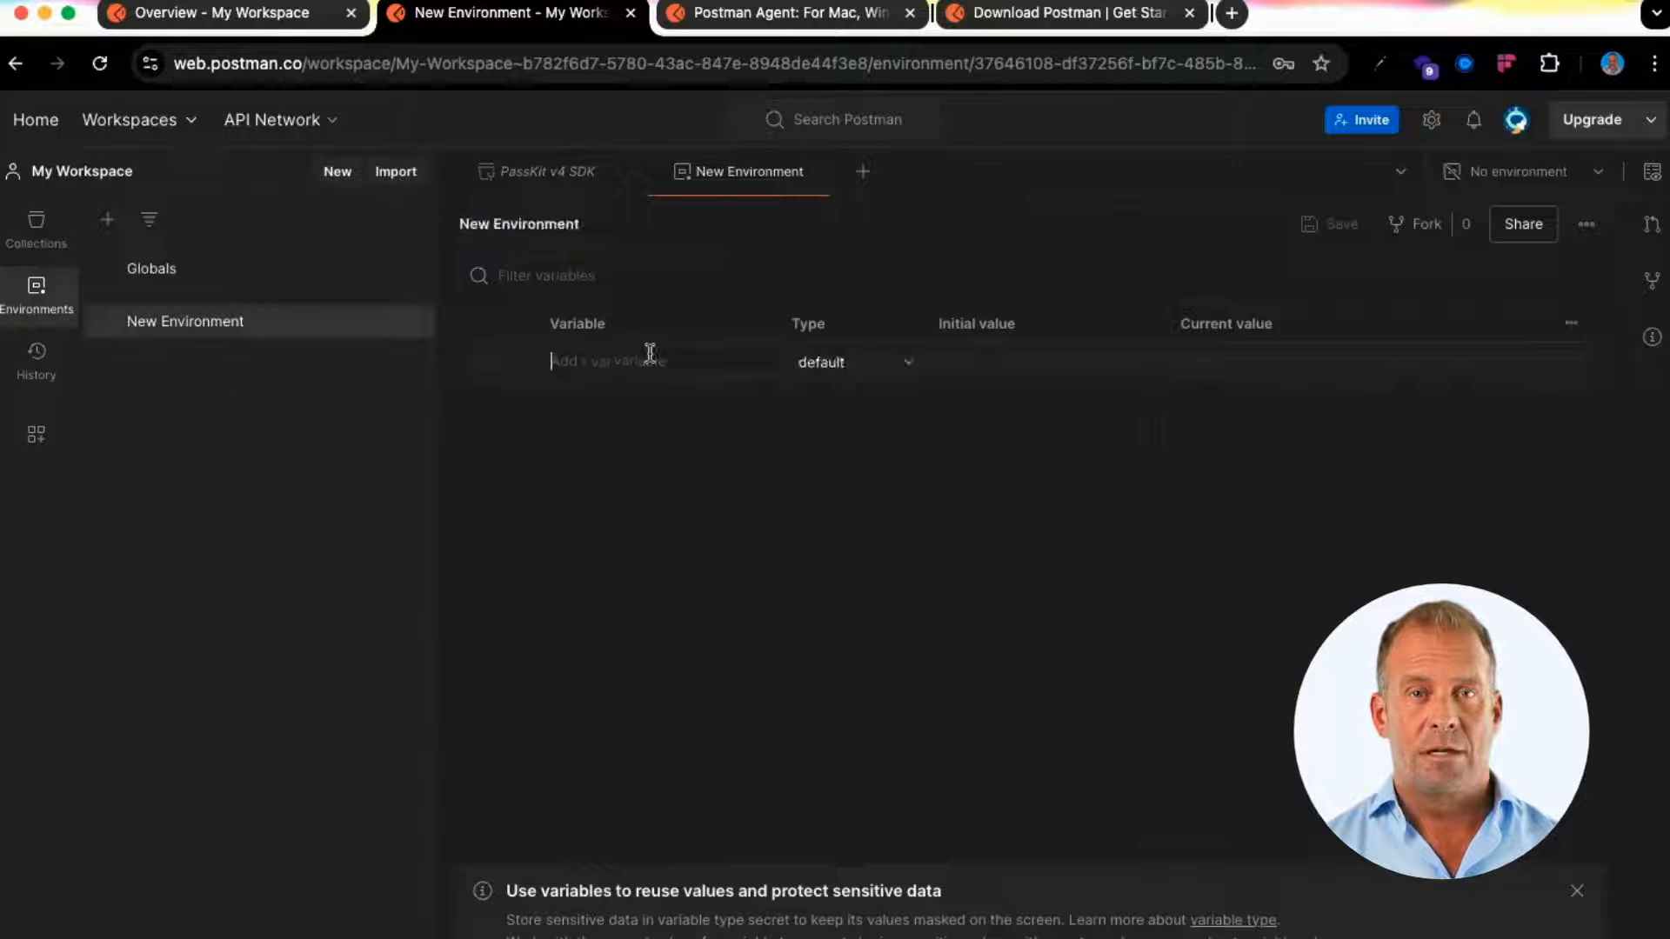
type("passkitEnv")
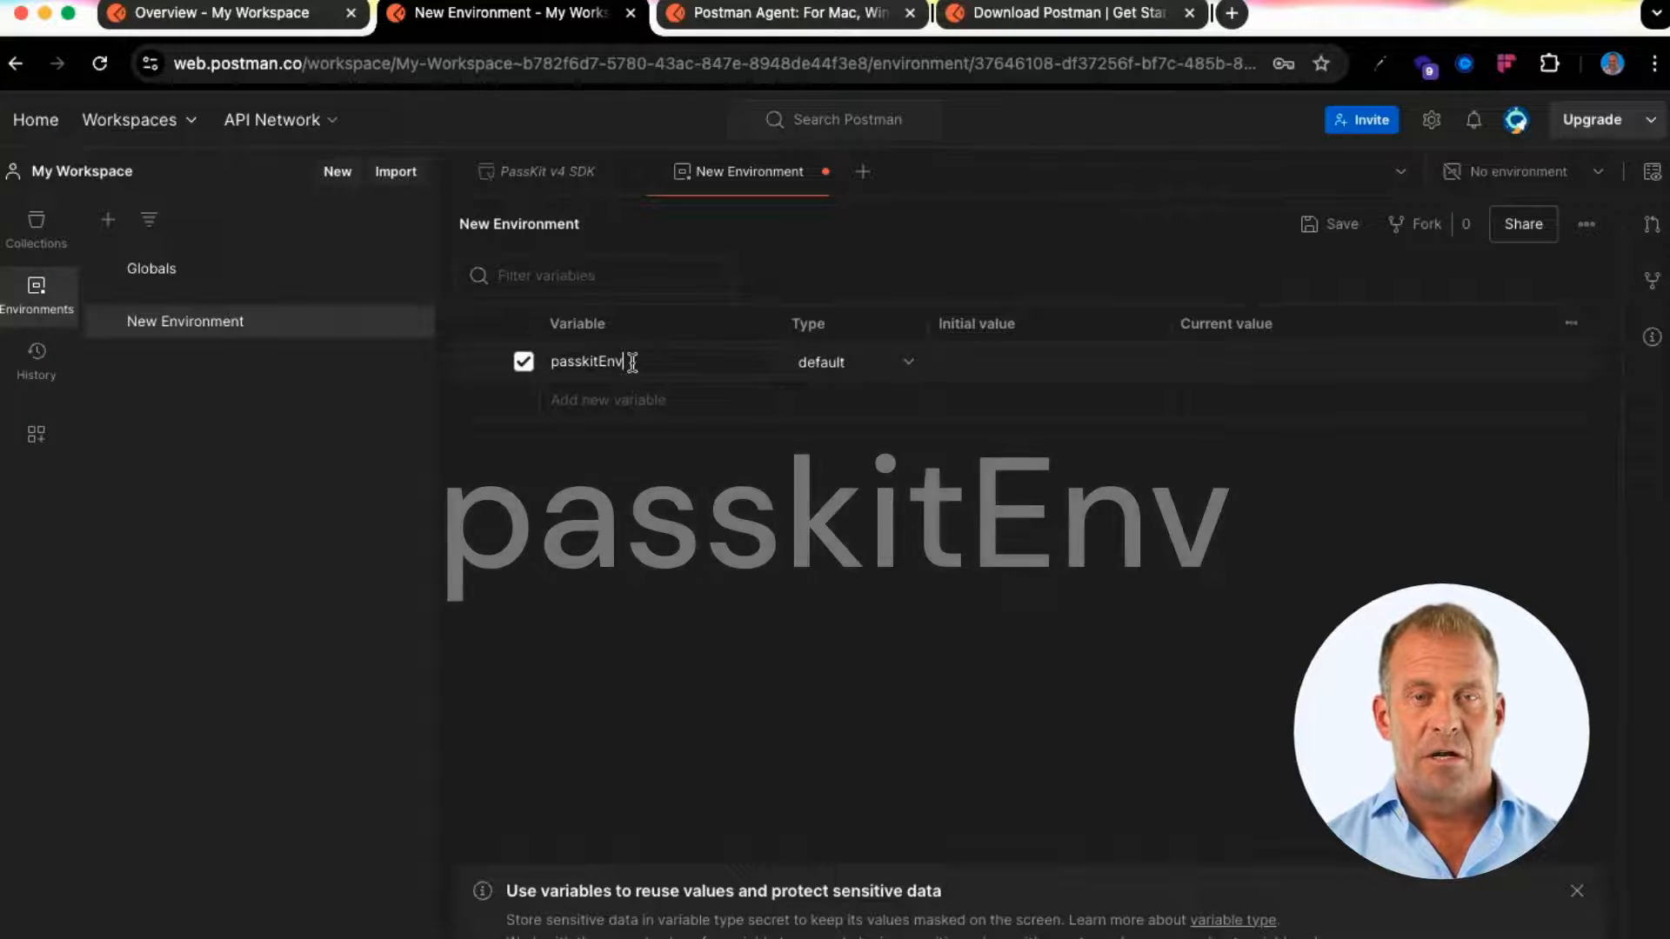
left_click(996, 354)
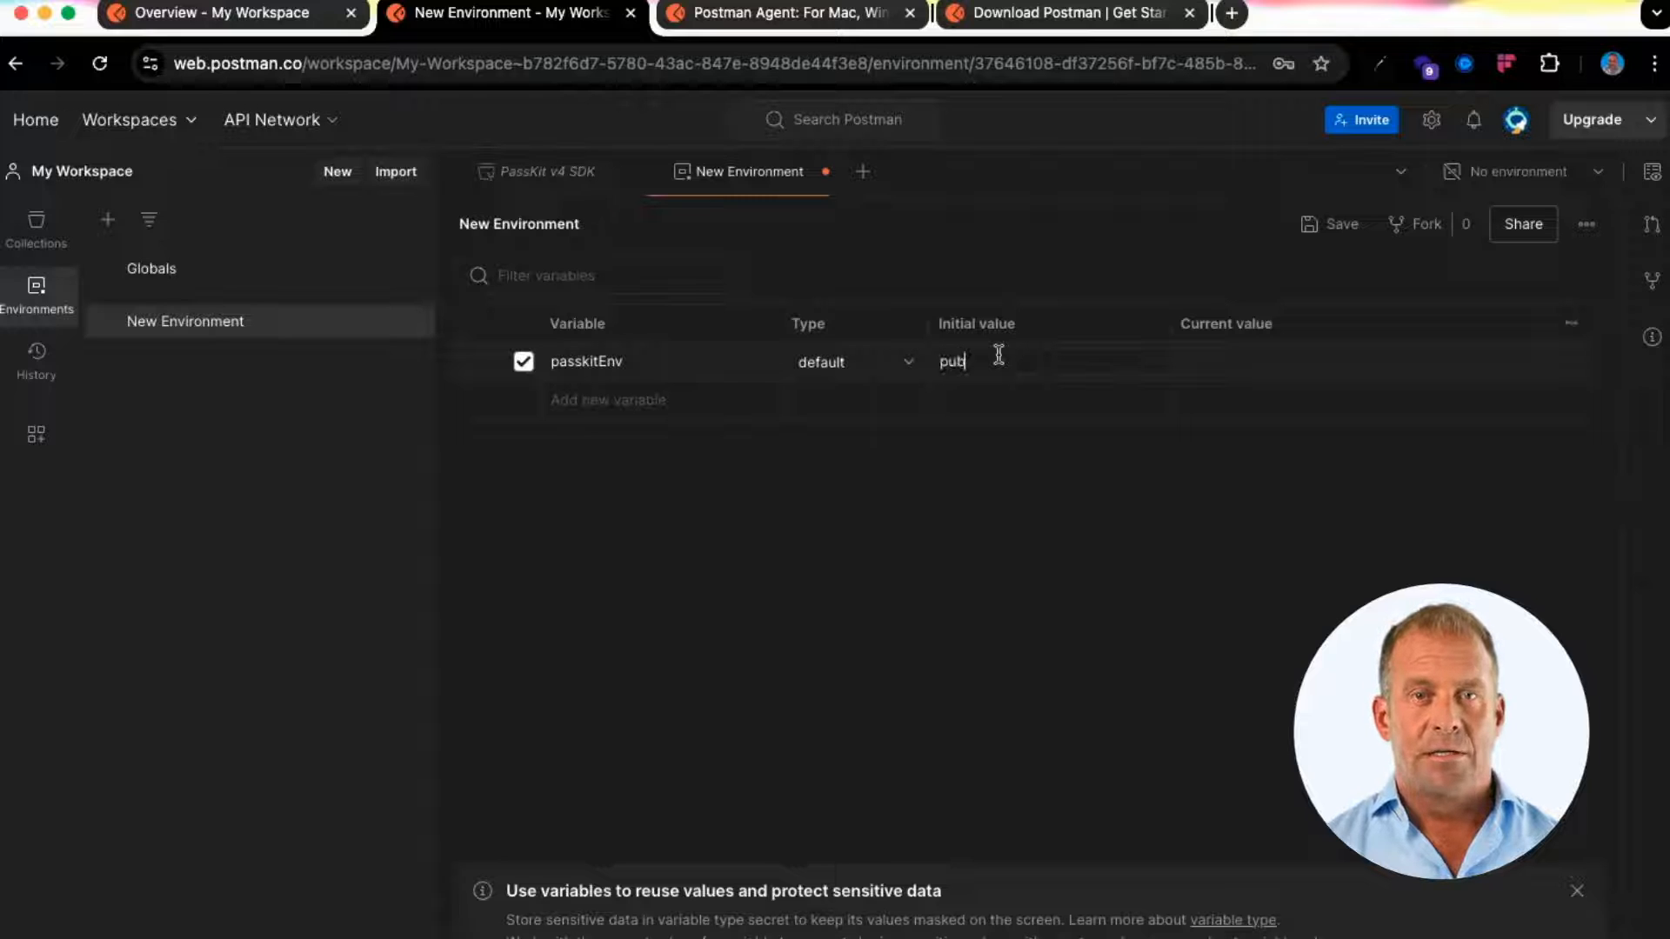
type("pub1")
left_click(1247, 363)
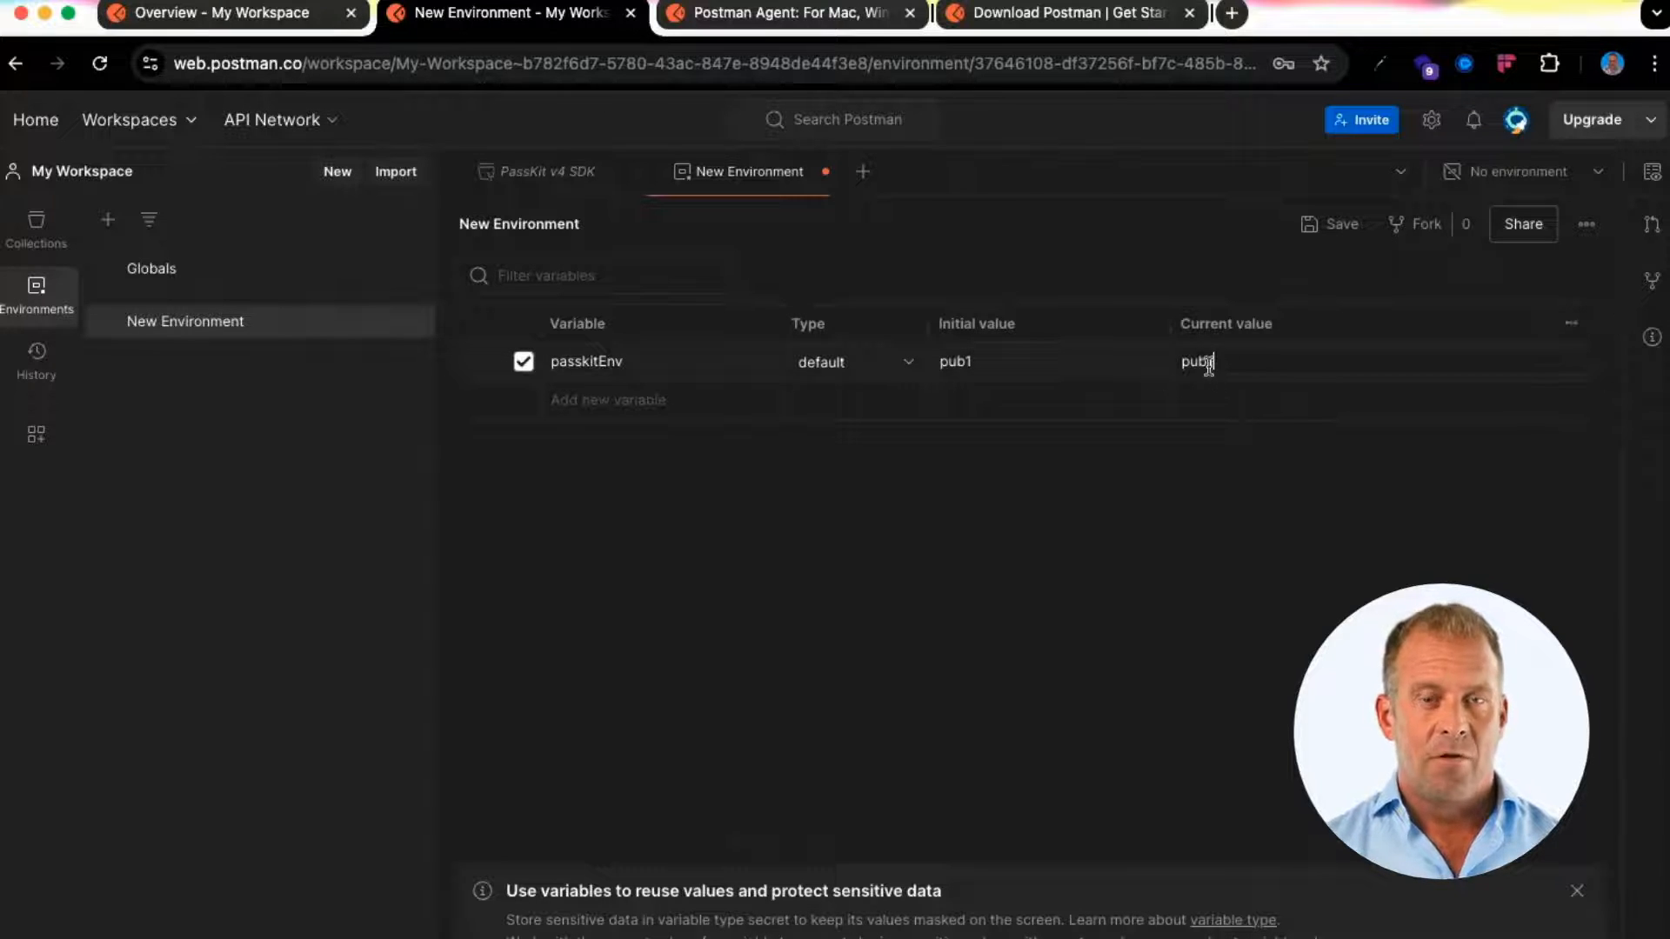
Name the environment 'PassKit SDK Pub1', save it, and make it the active environment
left_click(584, 225)
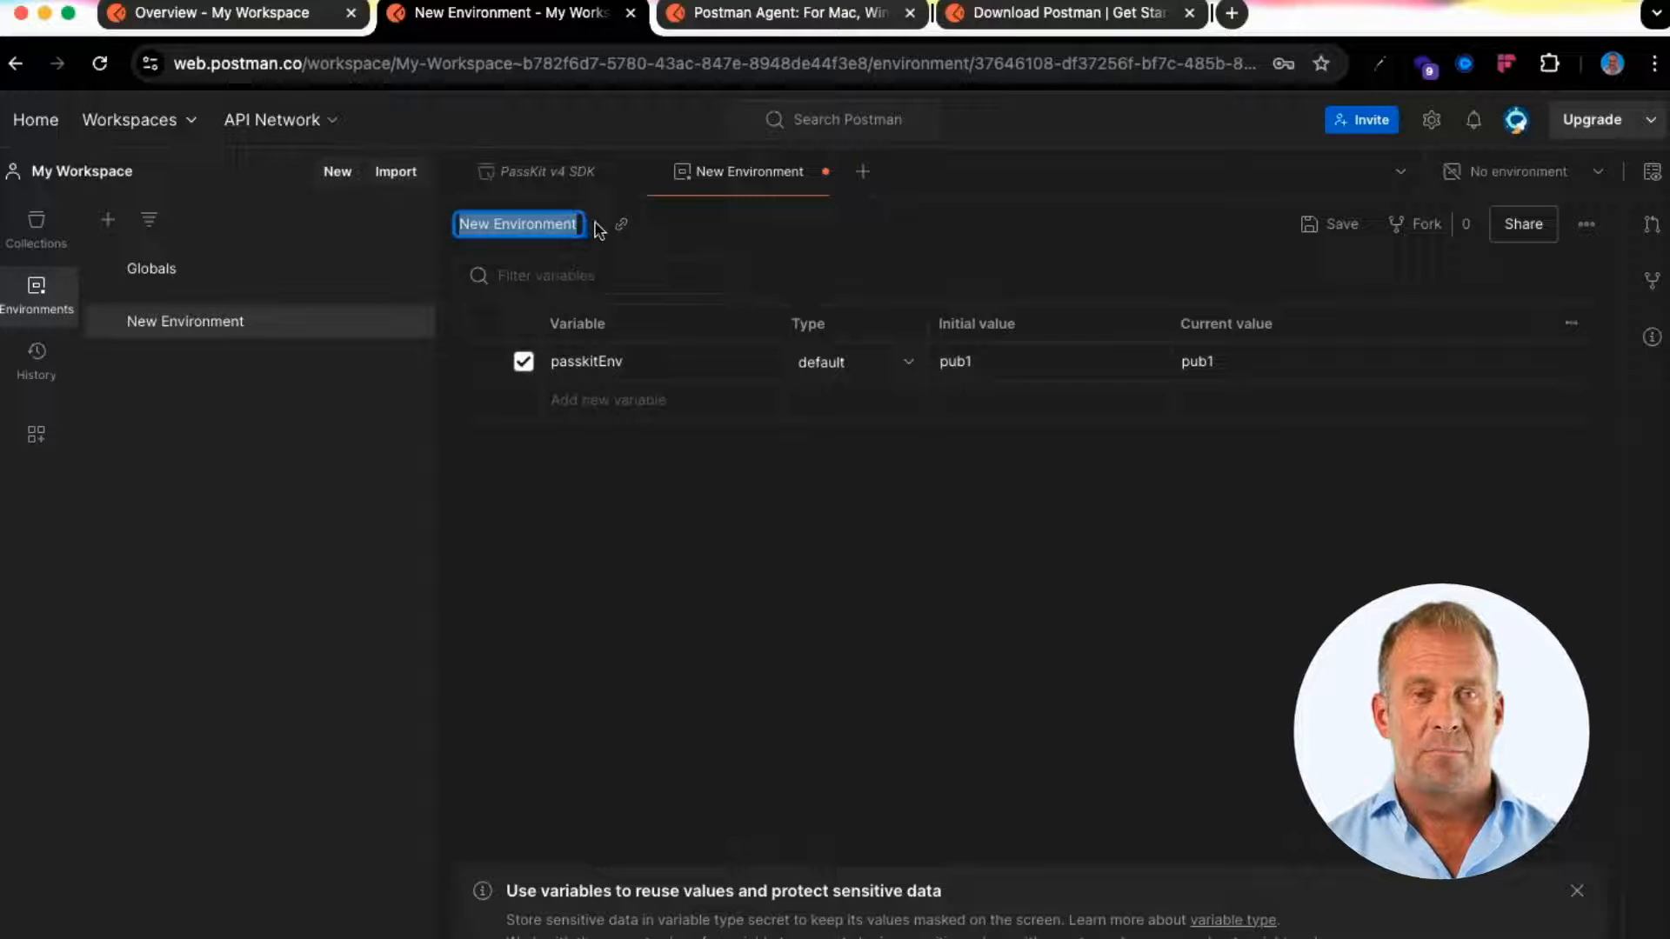
type("PassKit")
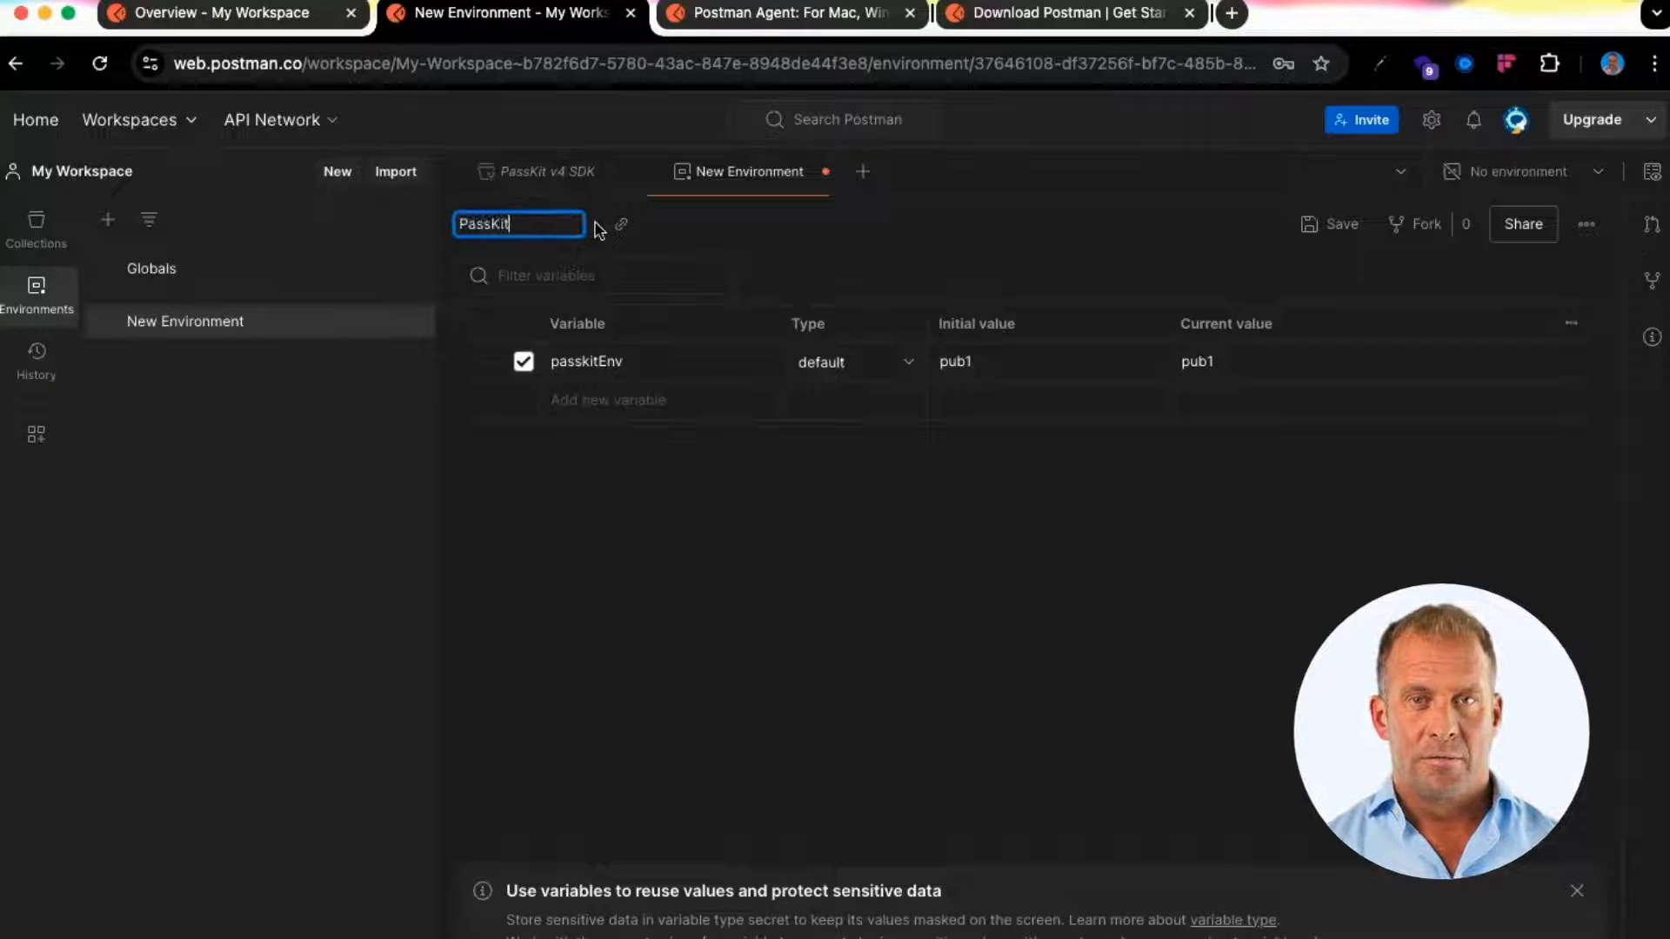
type(" SDK")
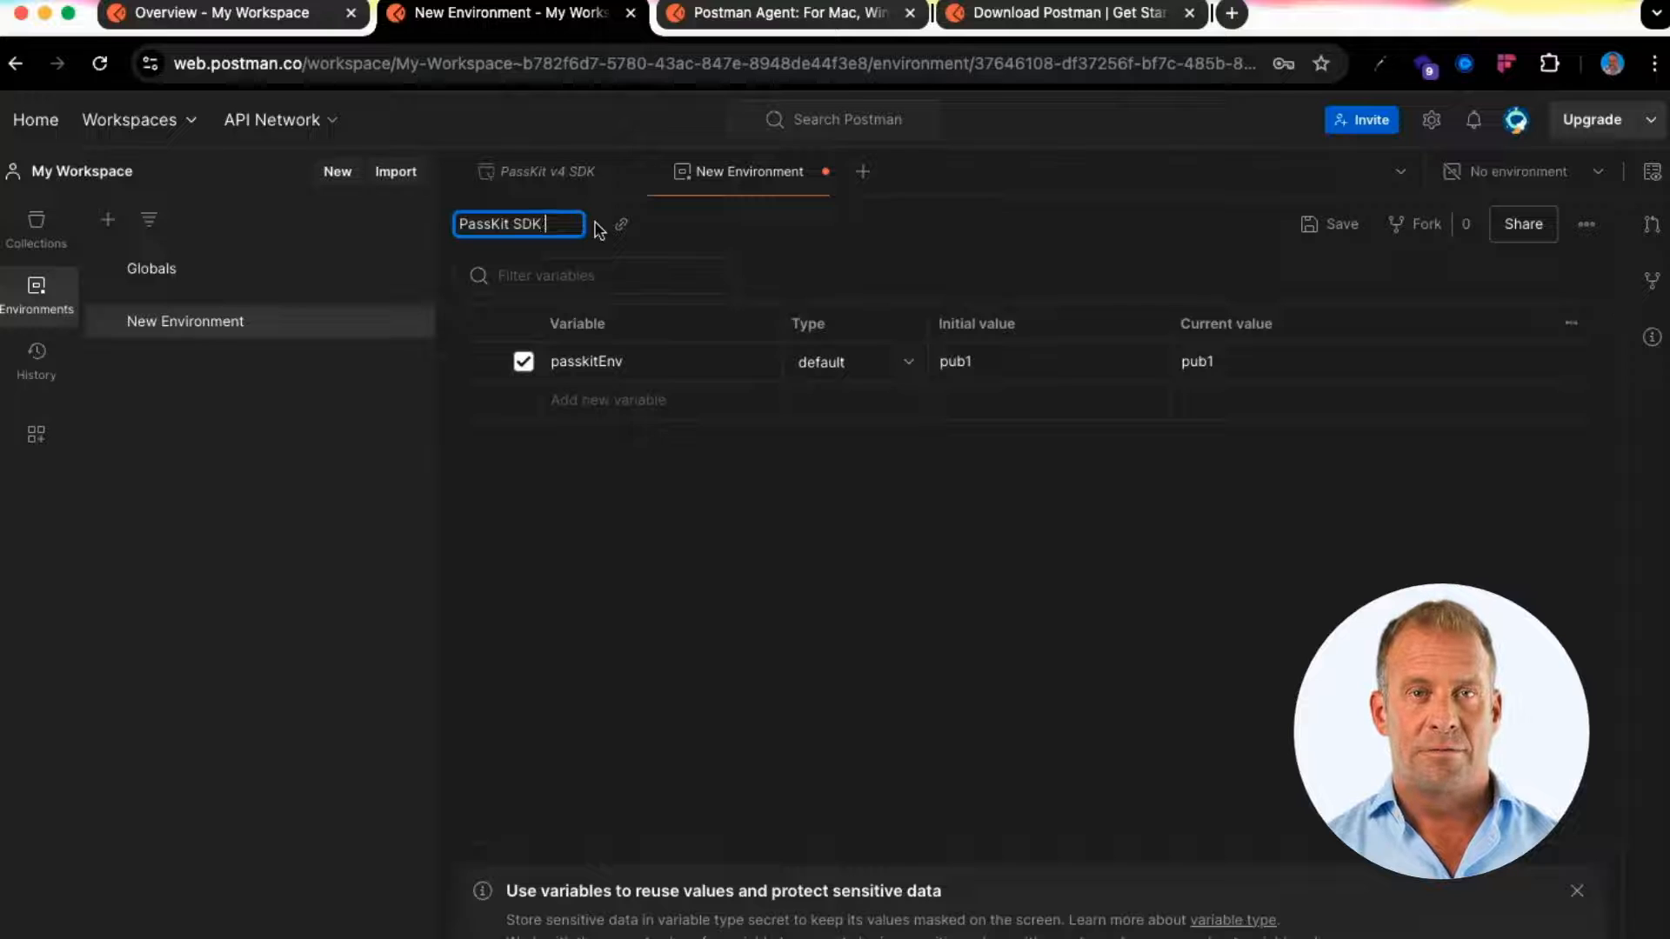
type(" Pub1")
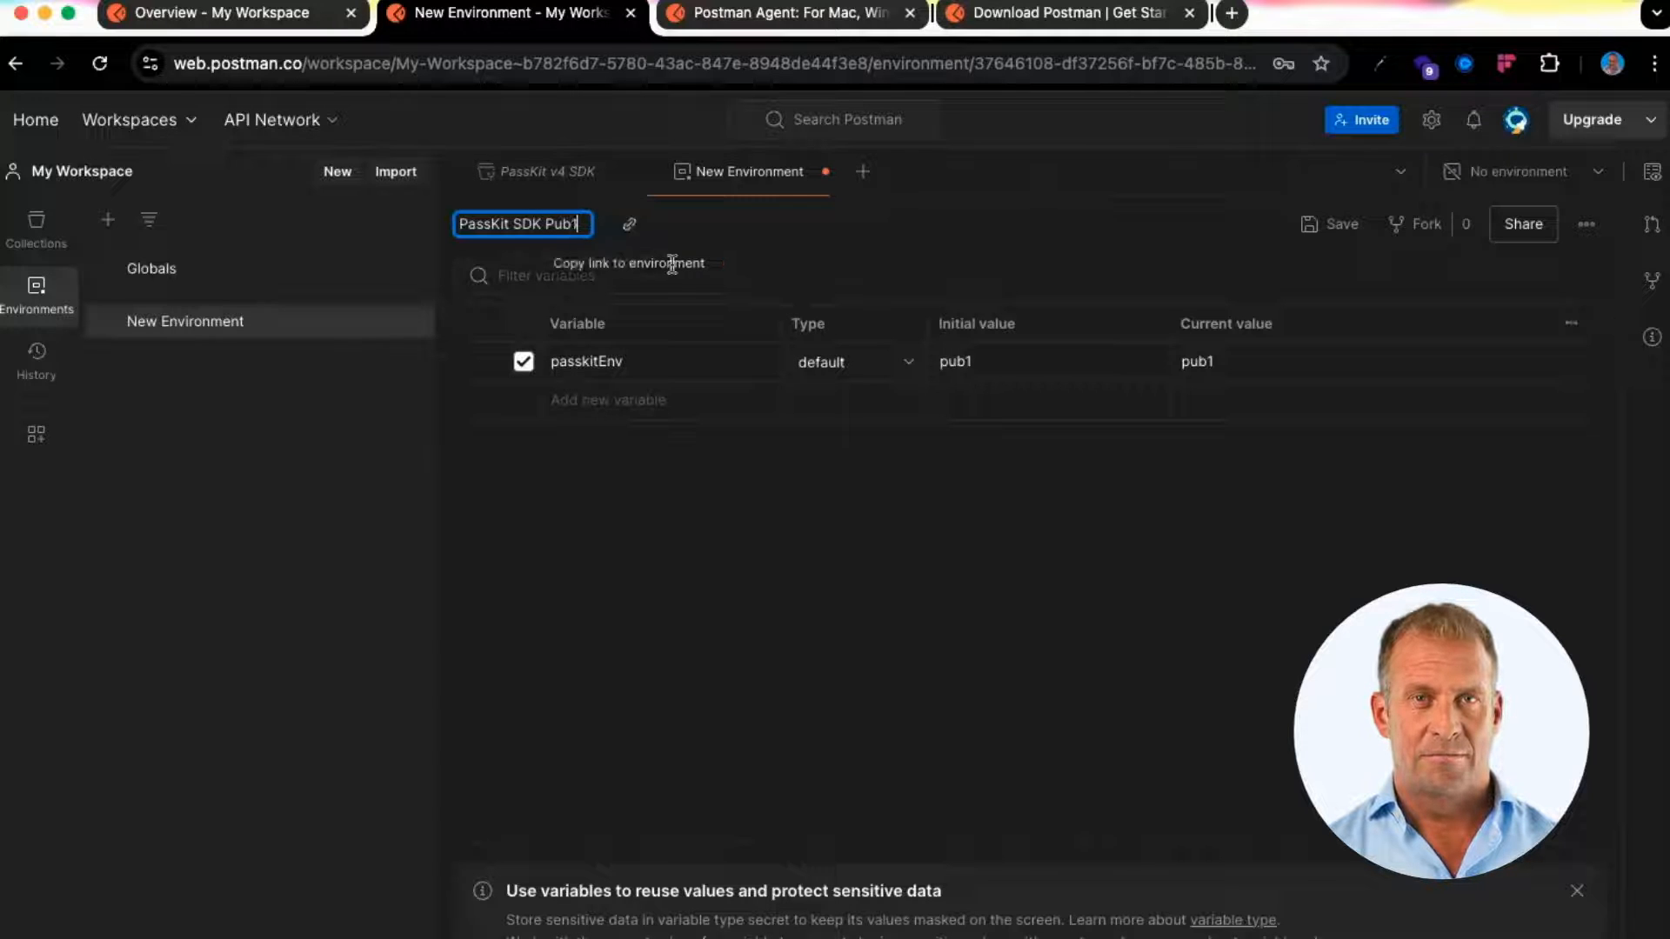
left_click(1314, 236)
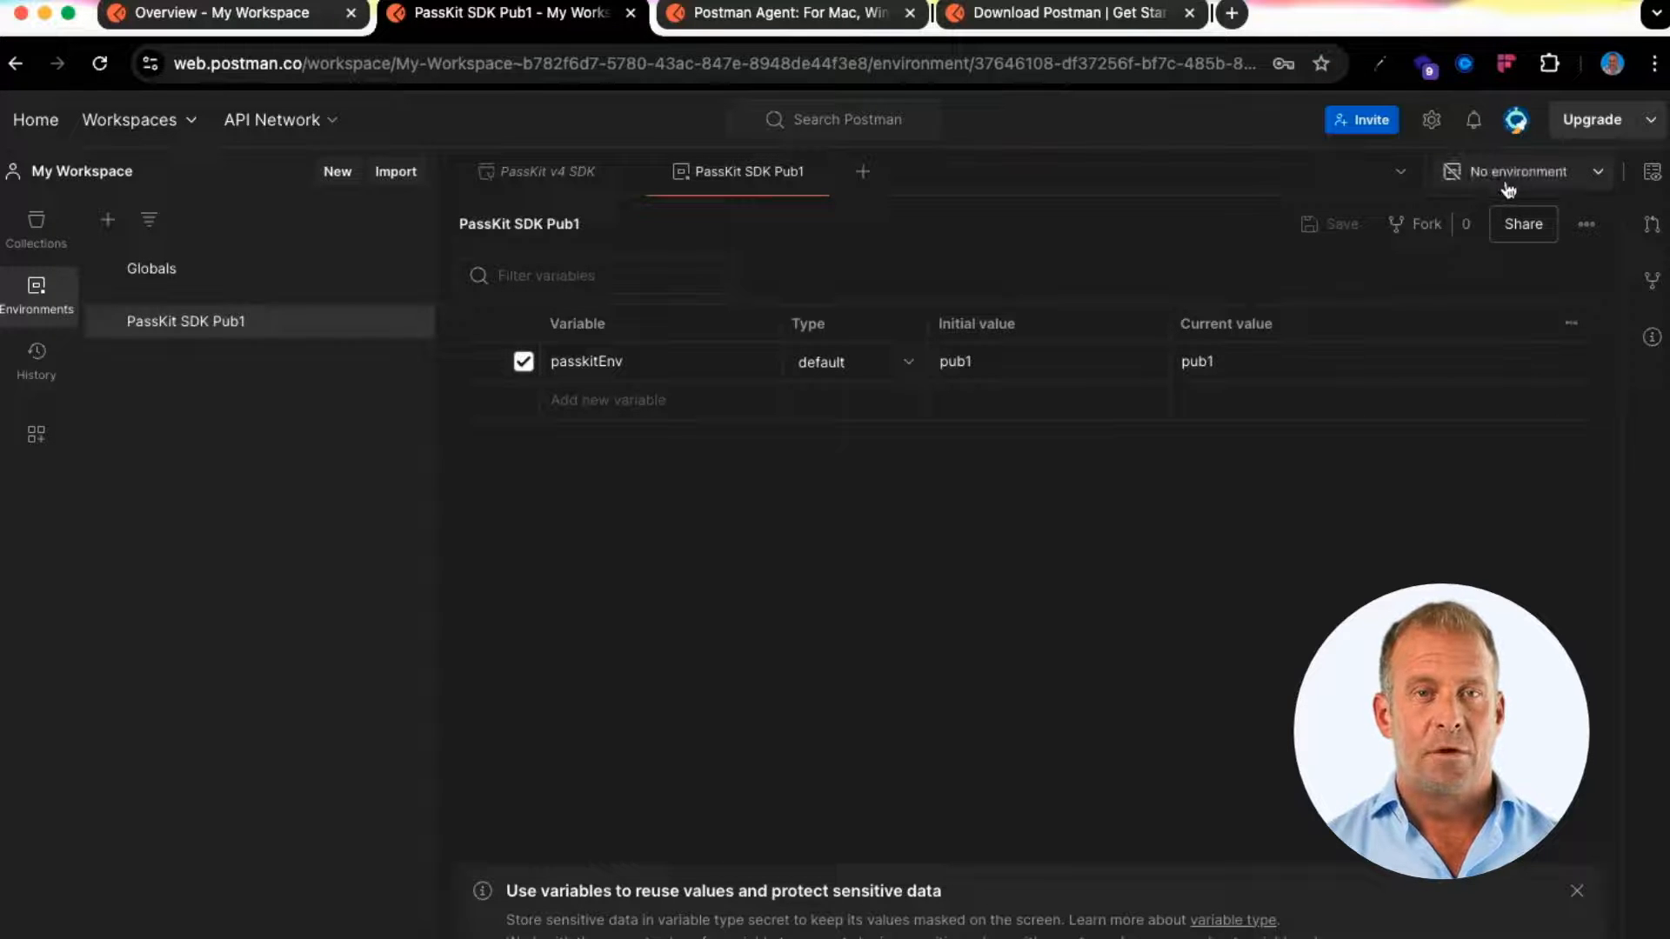
left_click(1545, 183)
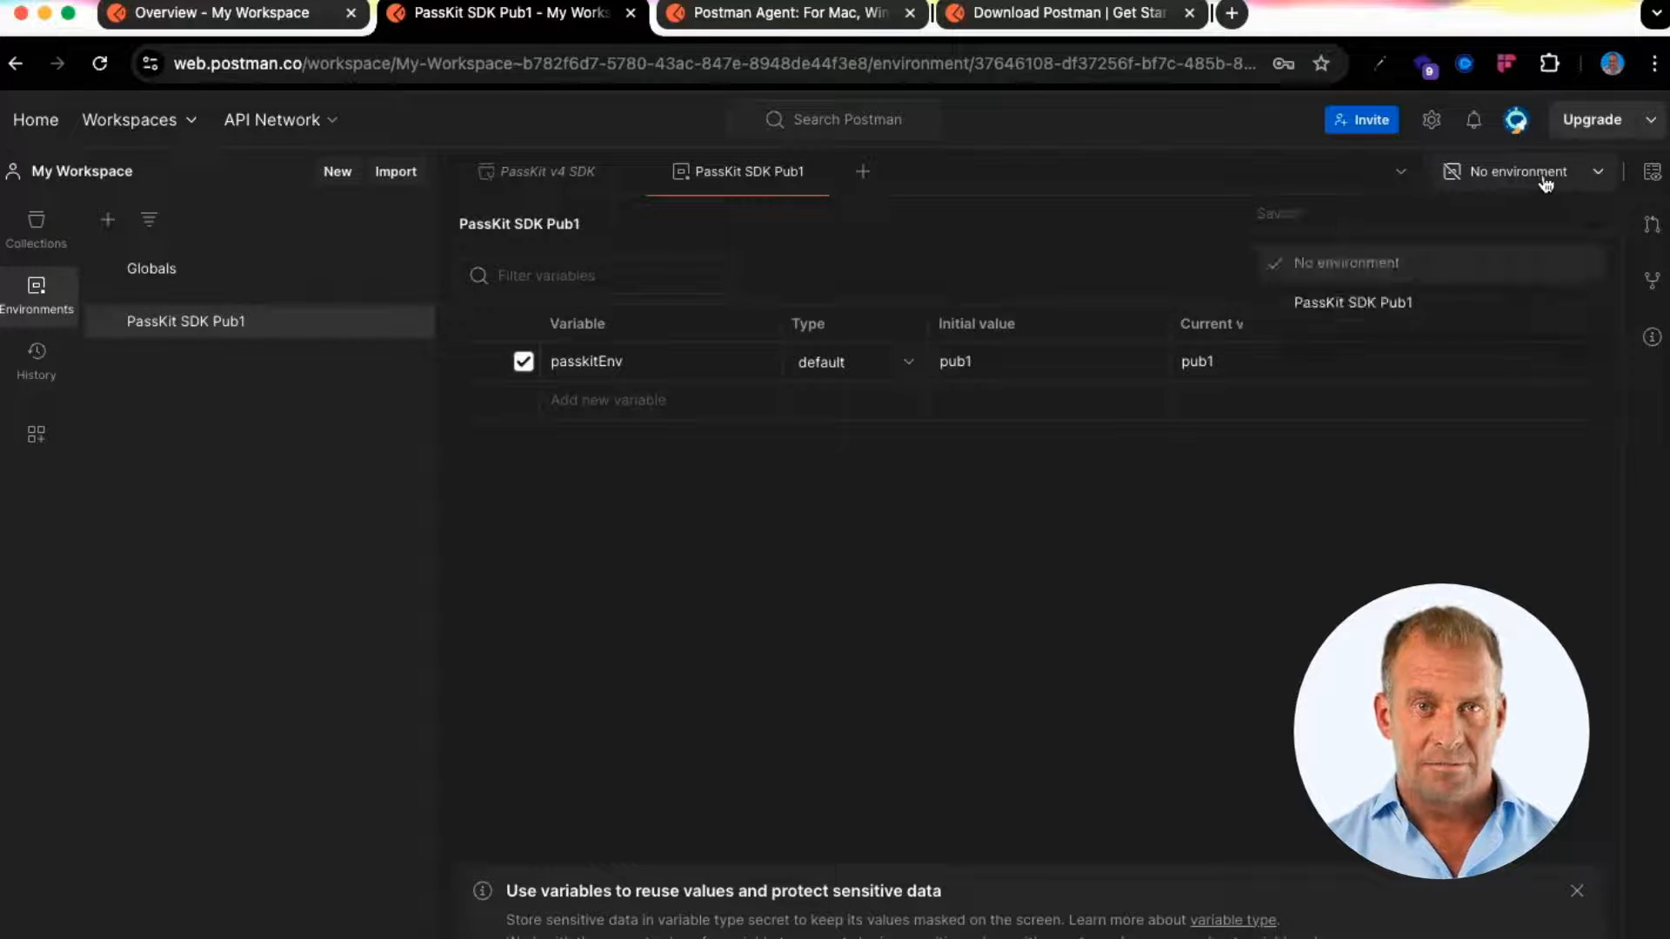
left_click(1579, 177)
left_click(1576, 176)
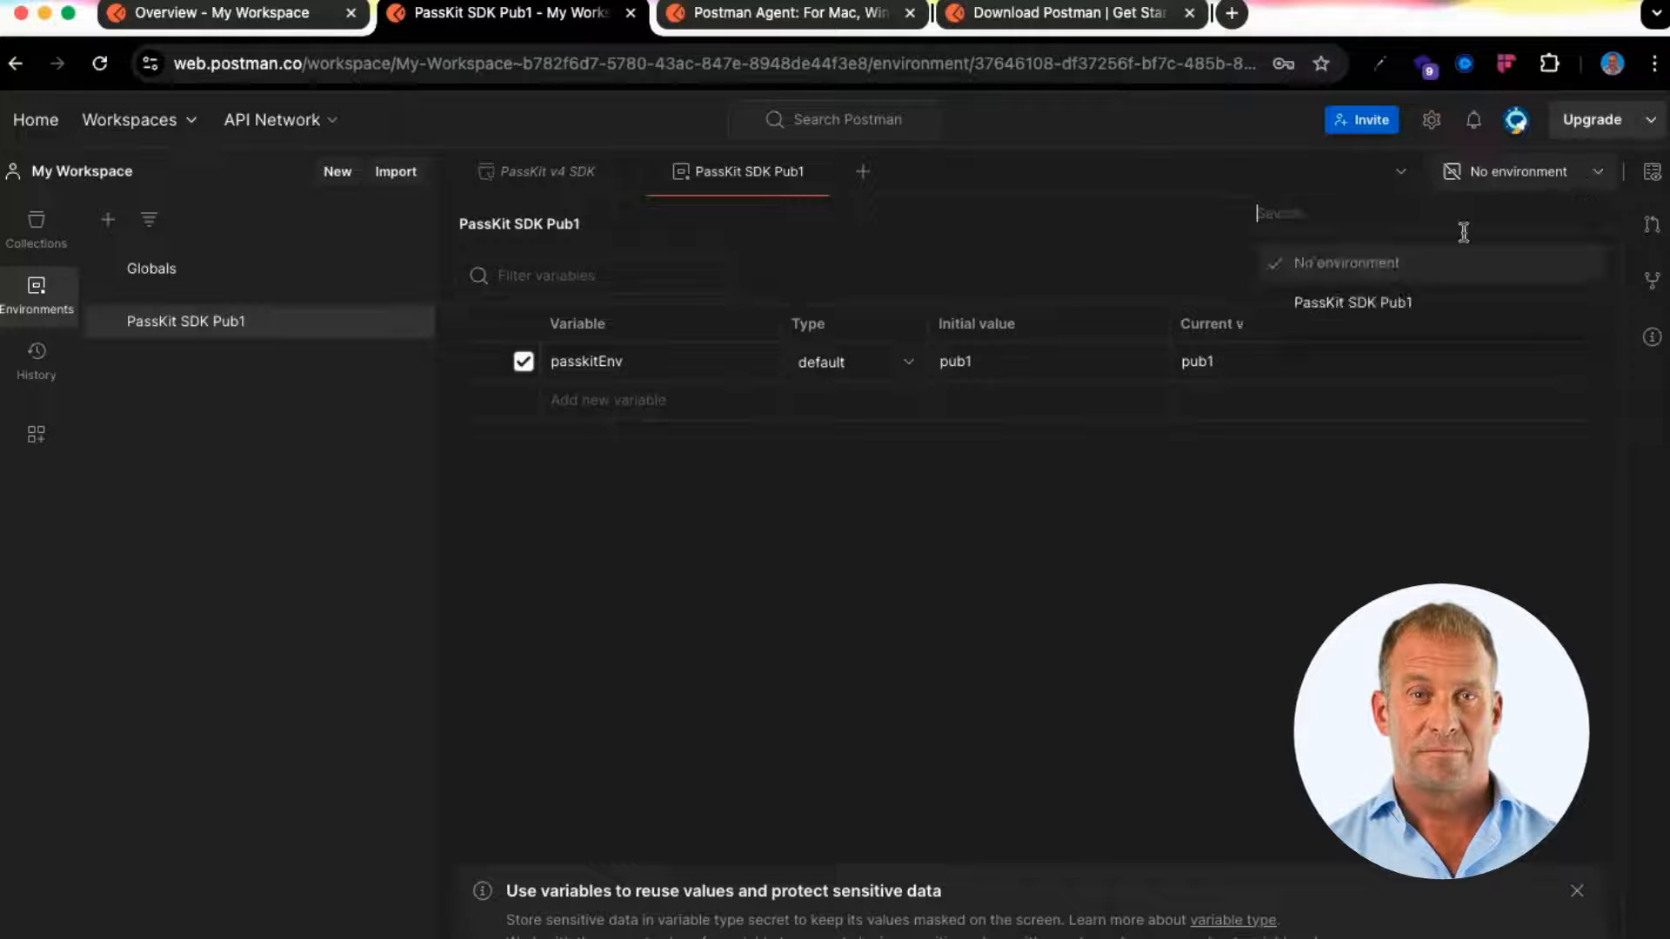
left_click(1378, 305)
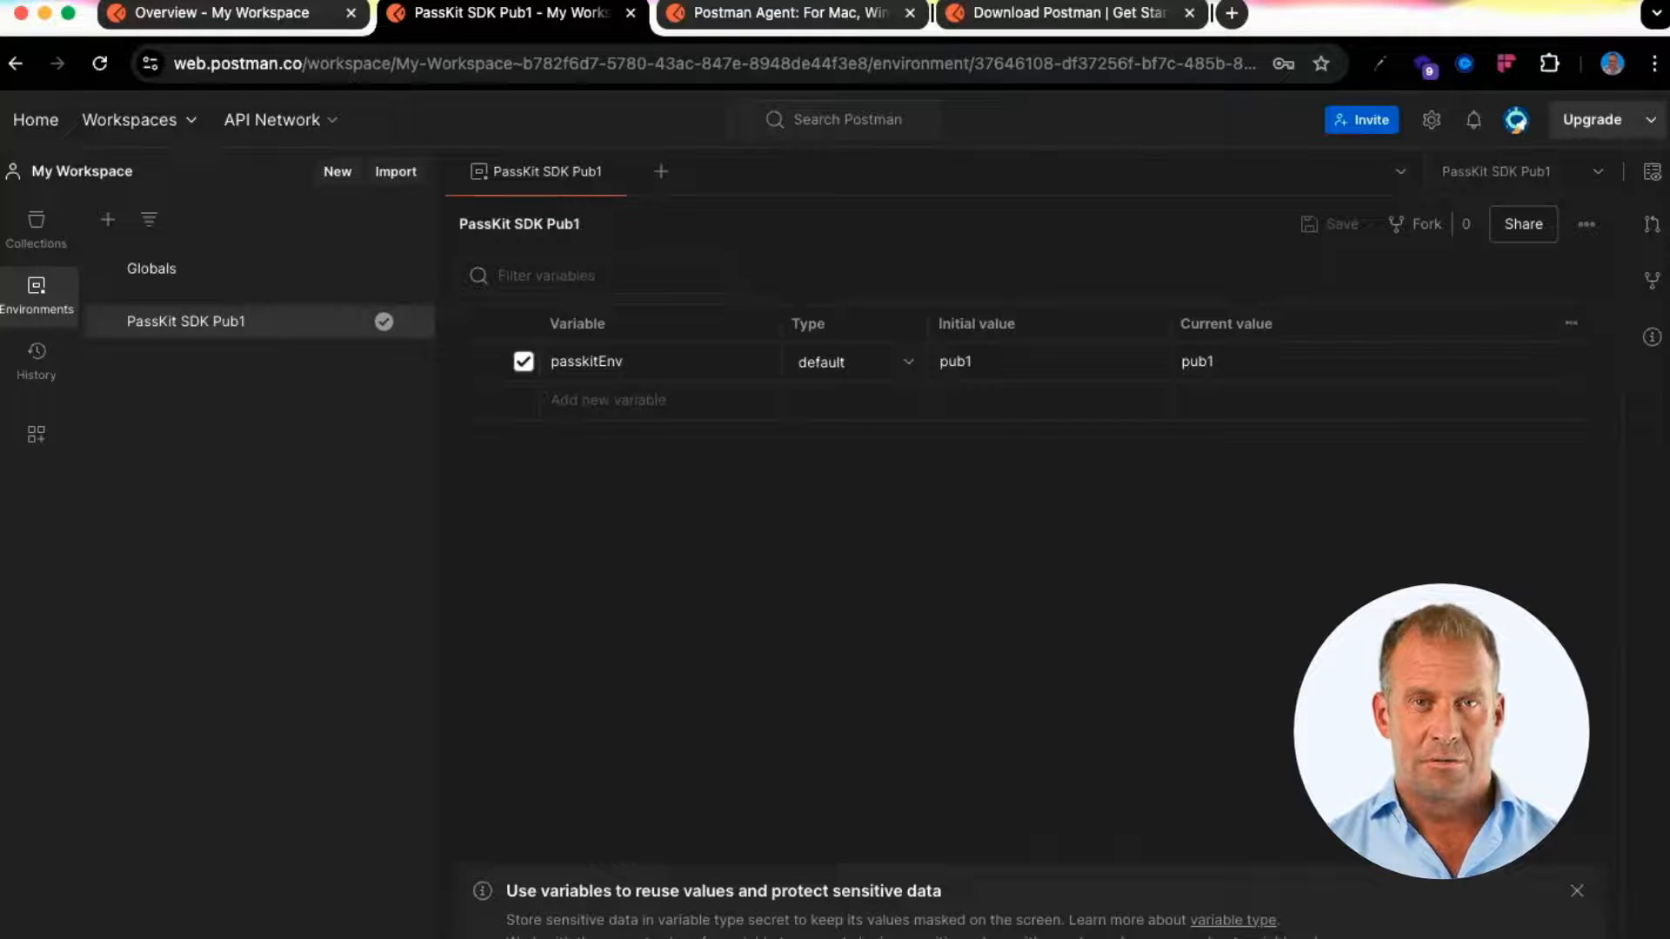
Open Members > Get Program in the forked collection and invoke it with the original program id
left_click(34, 240)
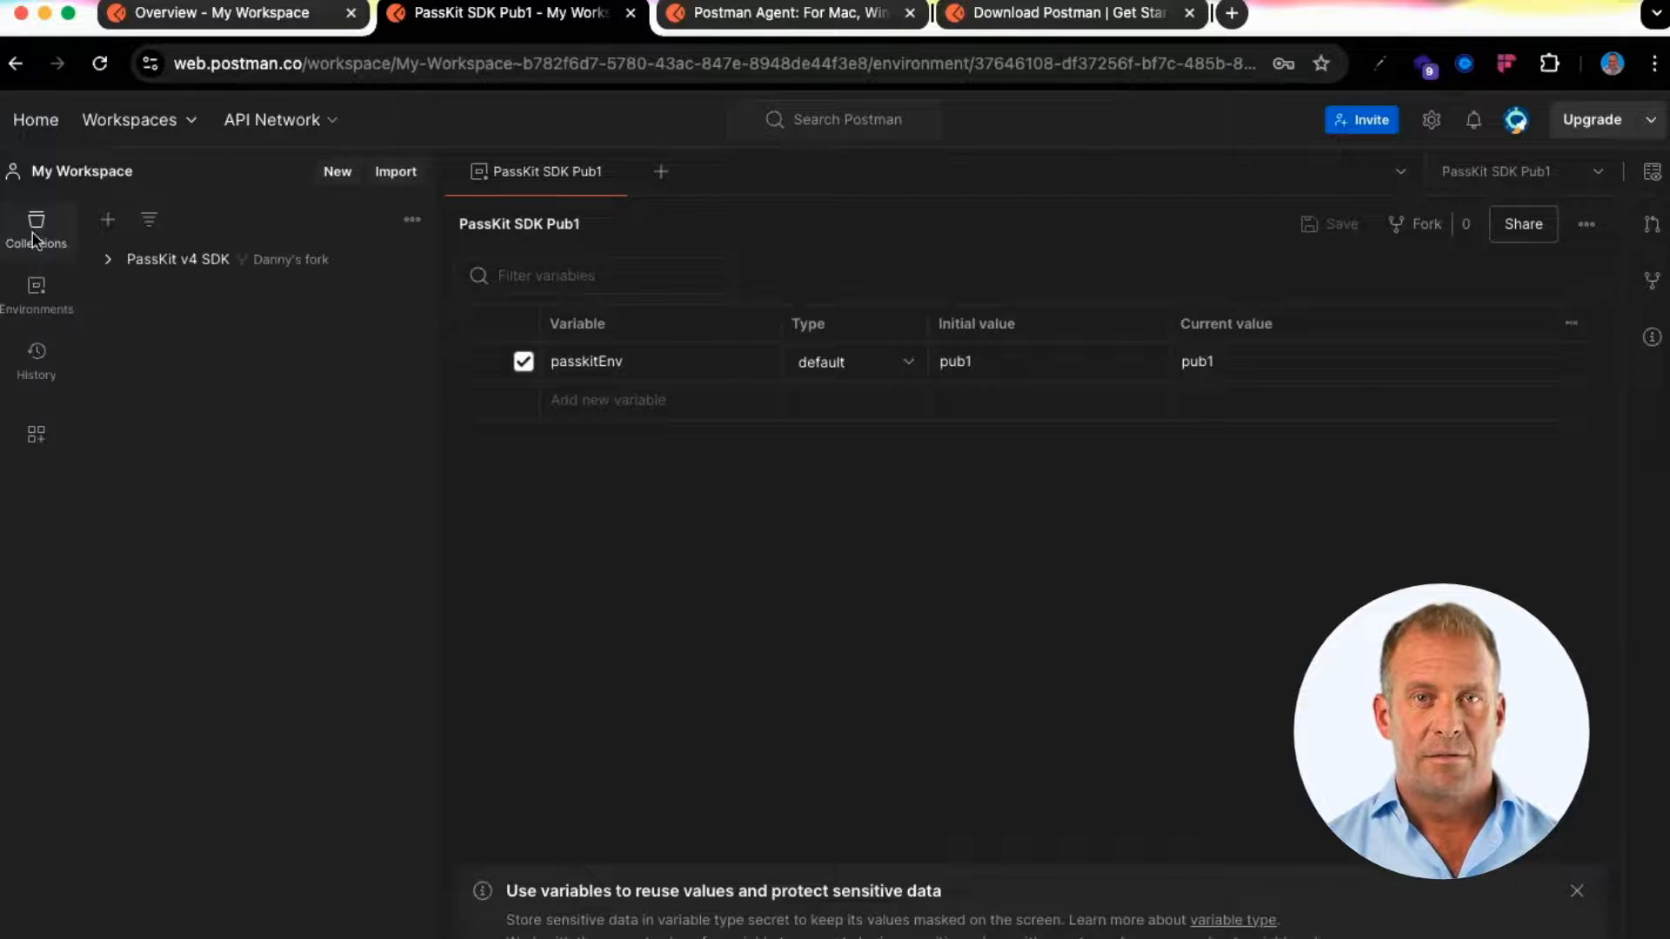
left_click(108, 261)
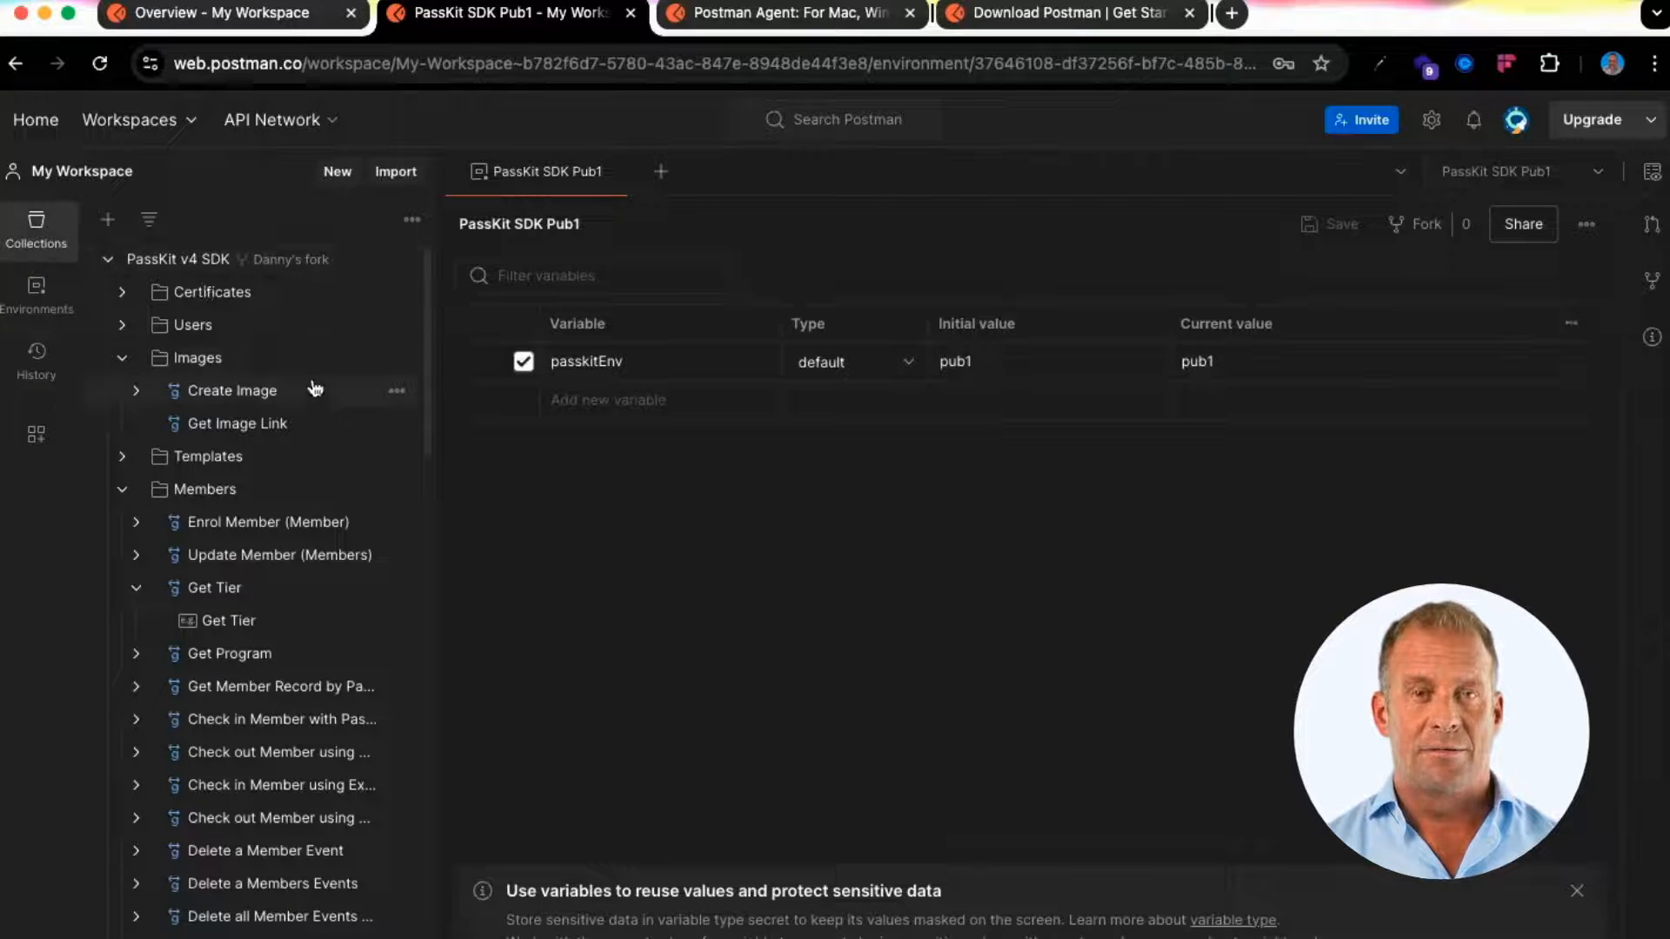
left_click(137, 390)
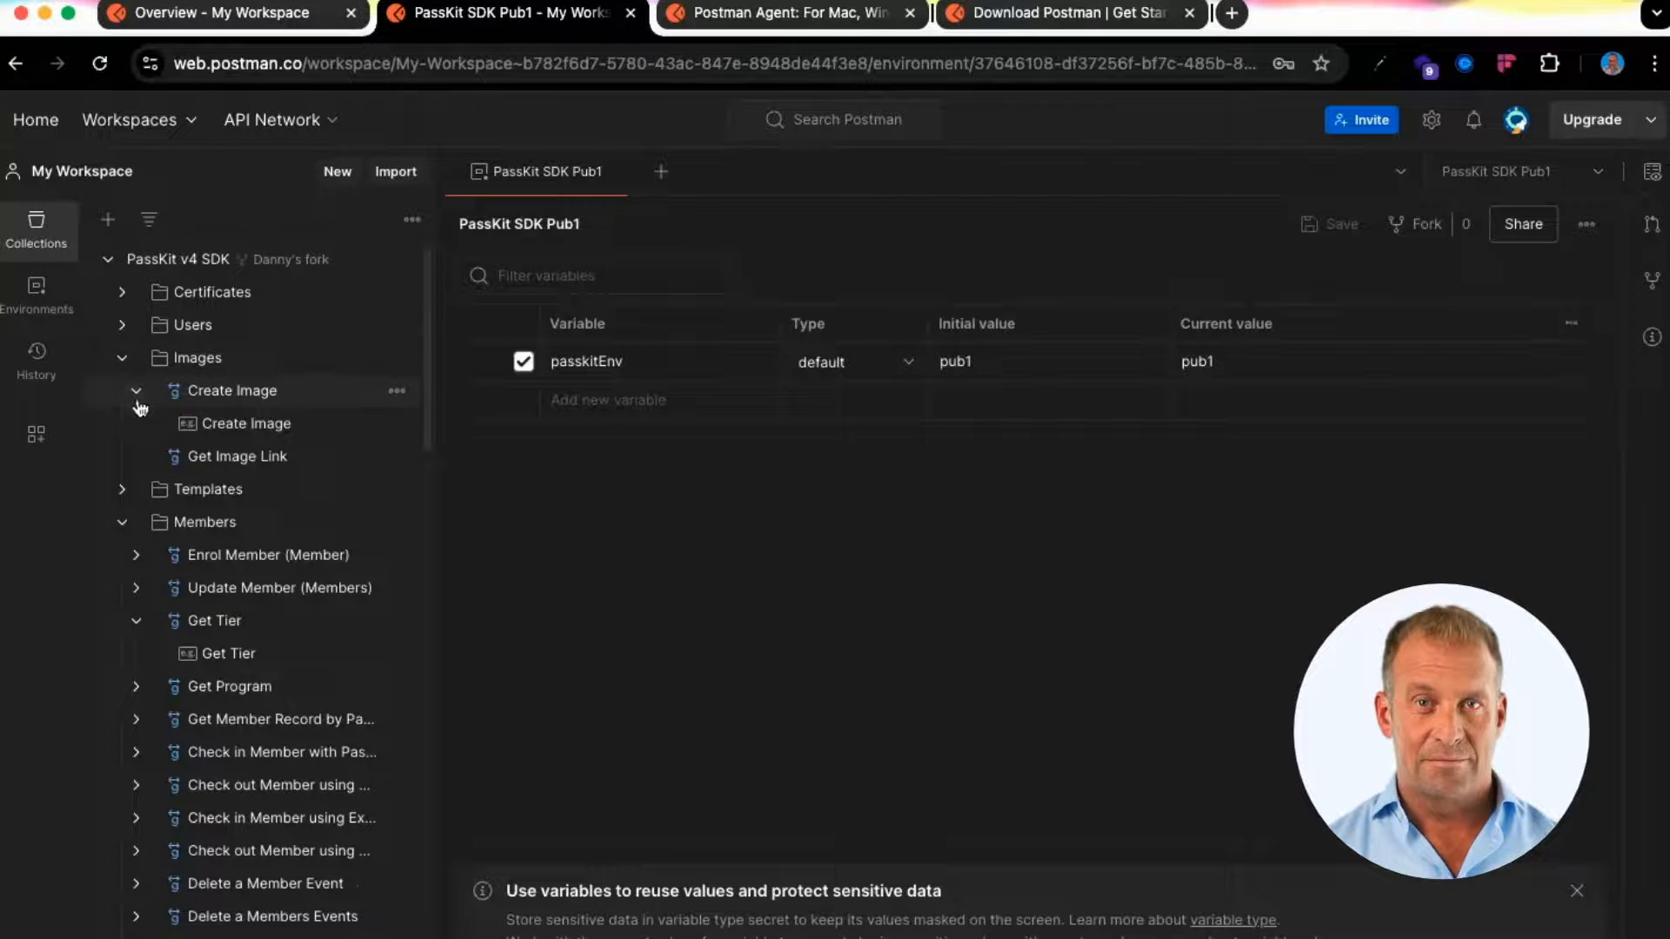
left_click(122, 525)
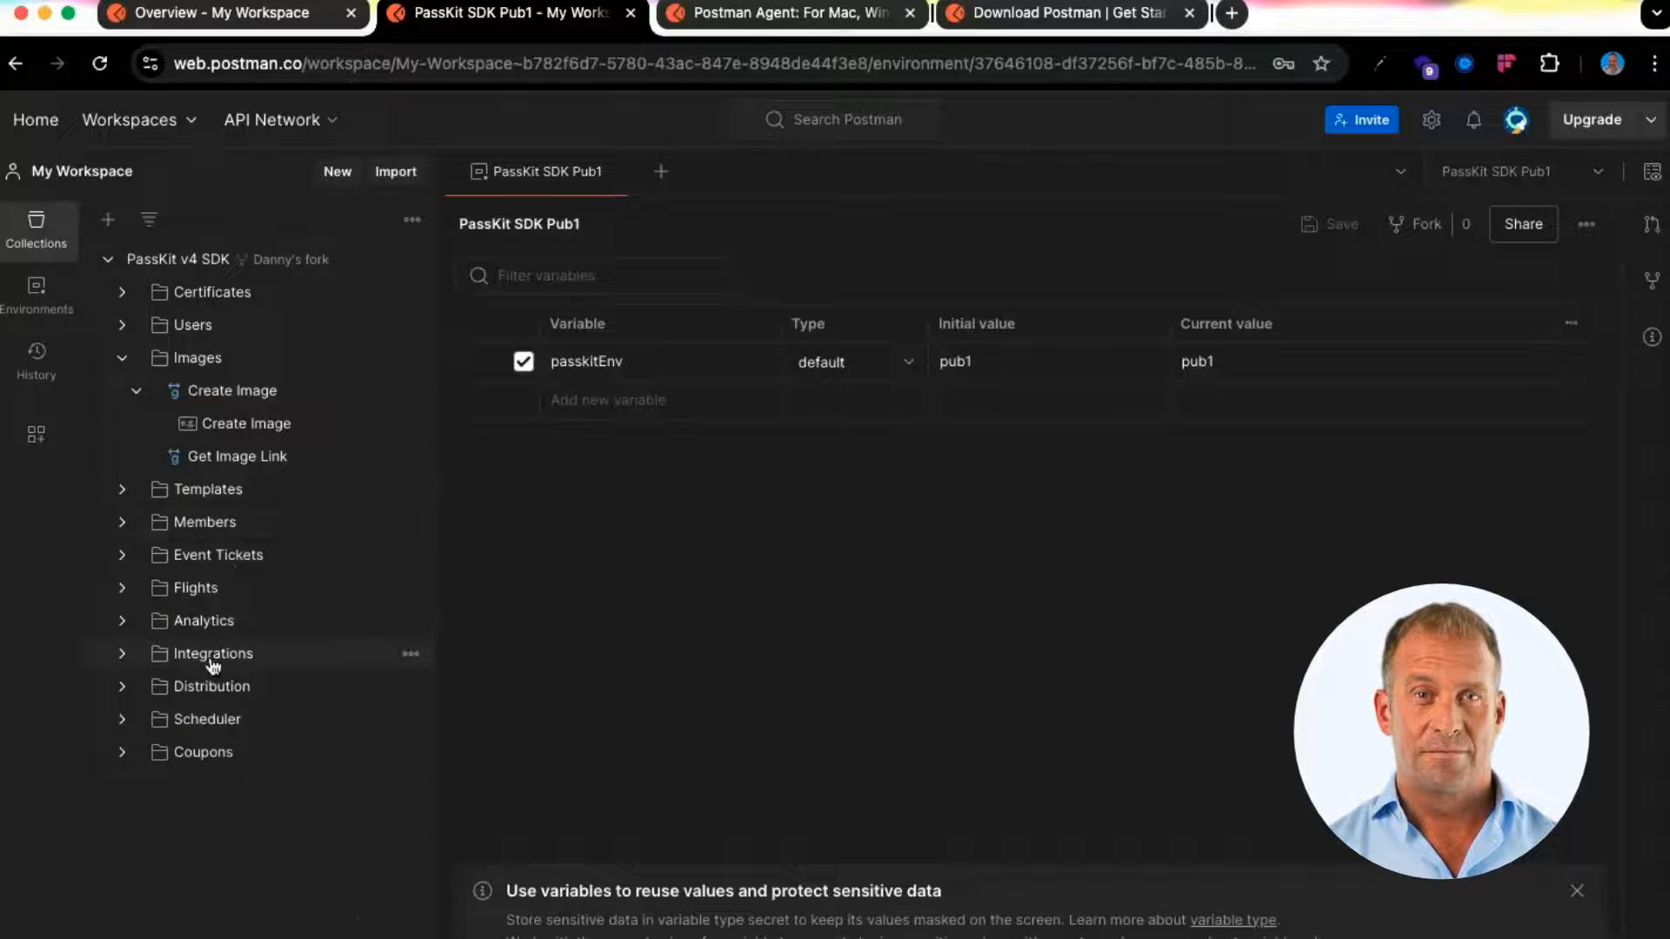
left_click(123, 523)
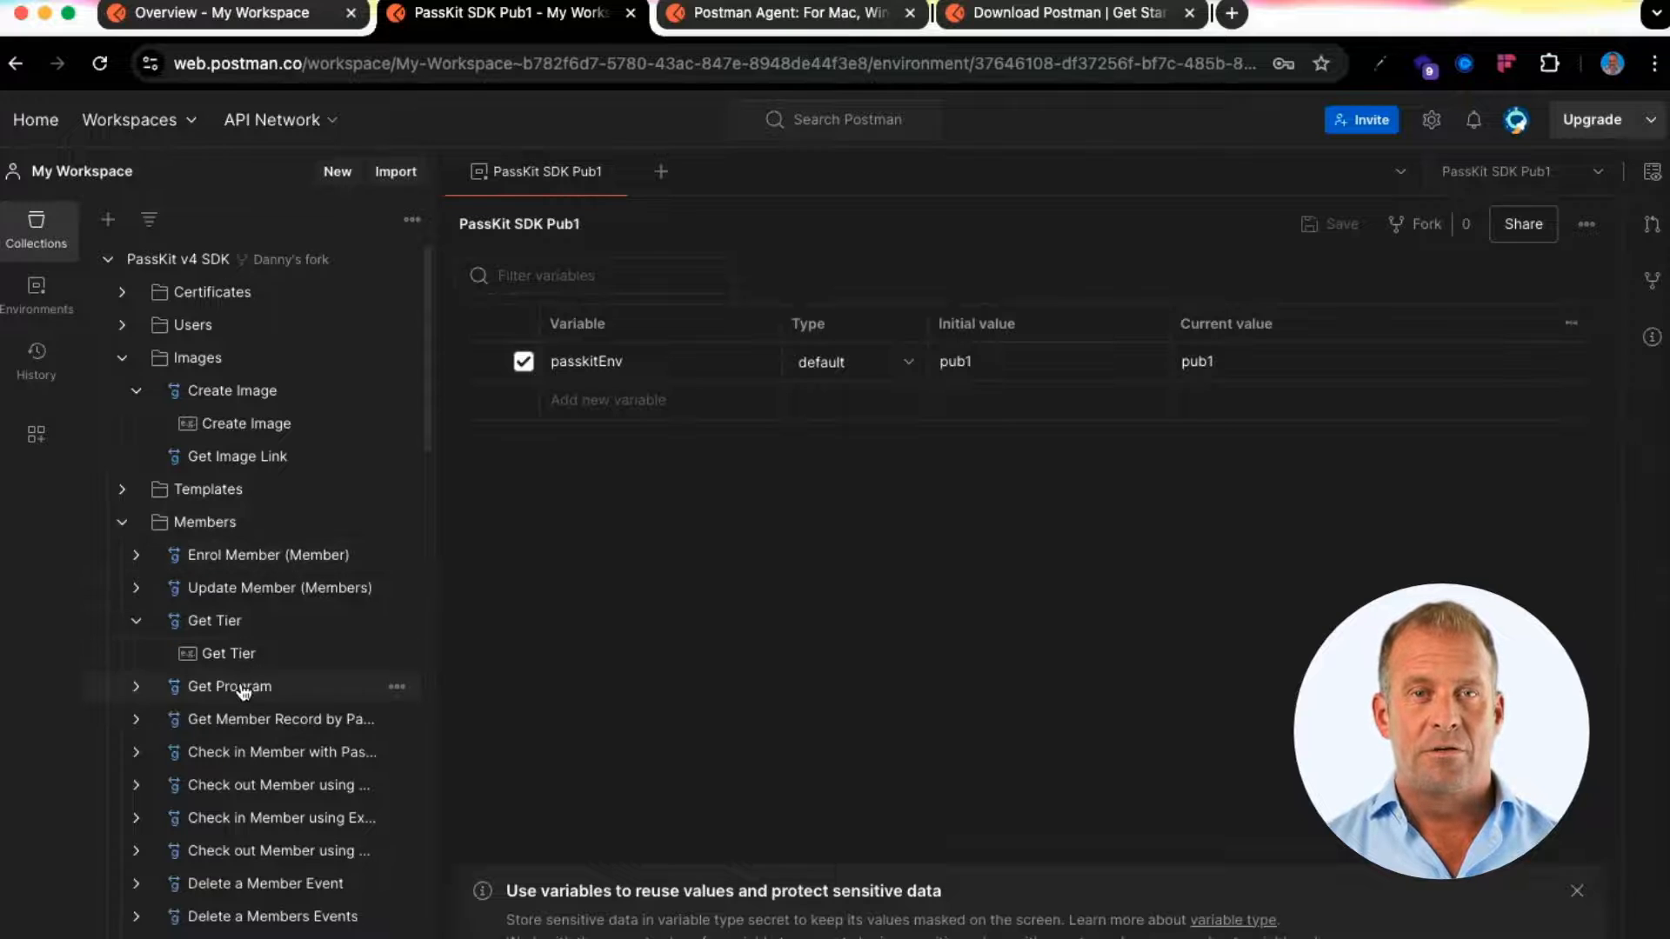
left_click(148, 631)
left_click(132, 622)
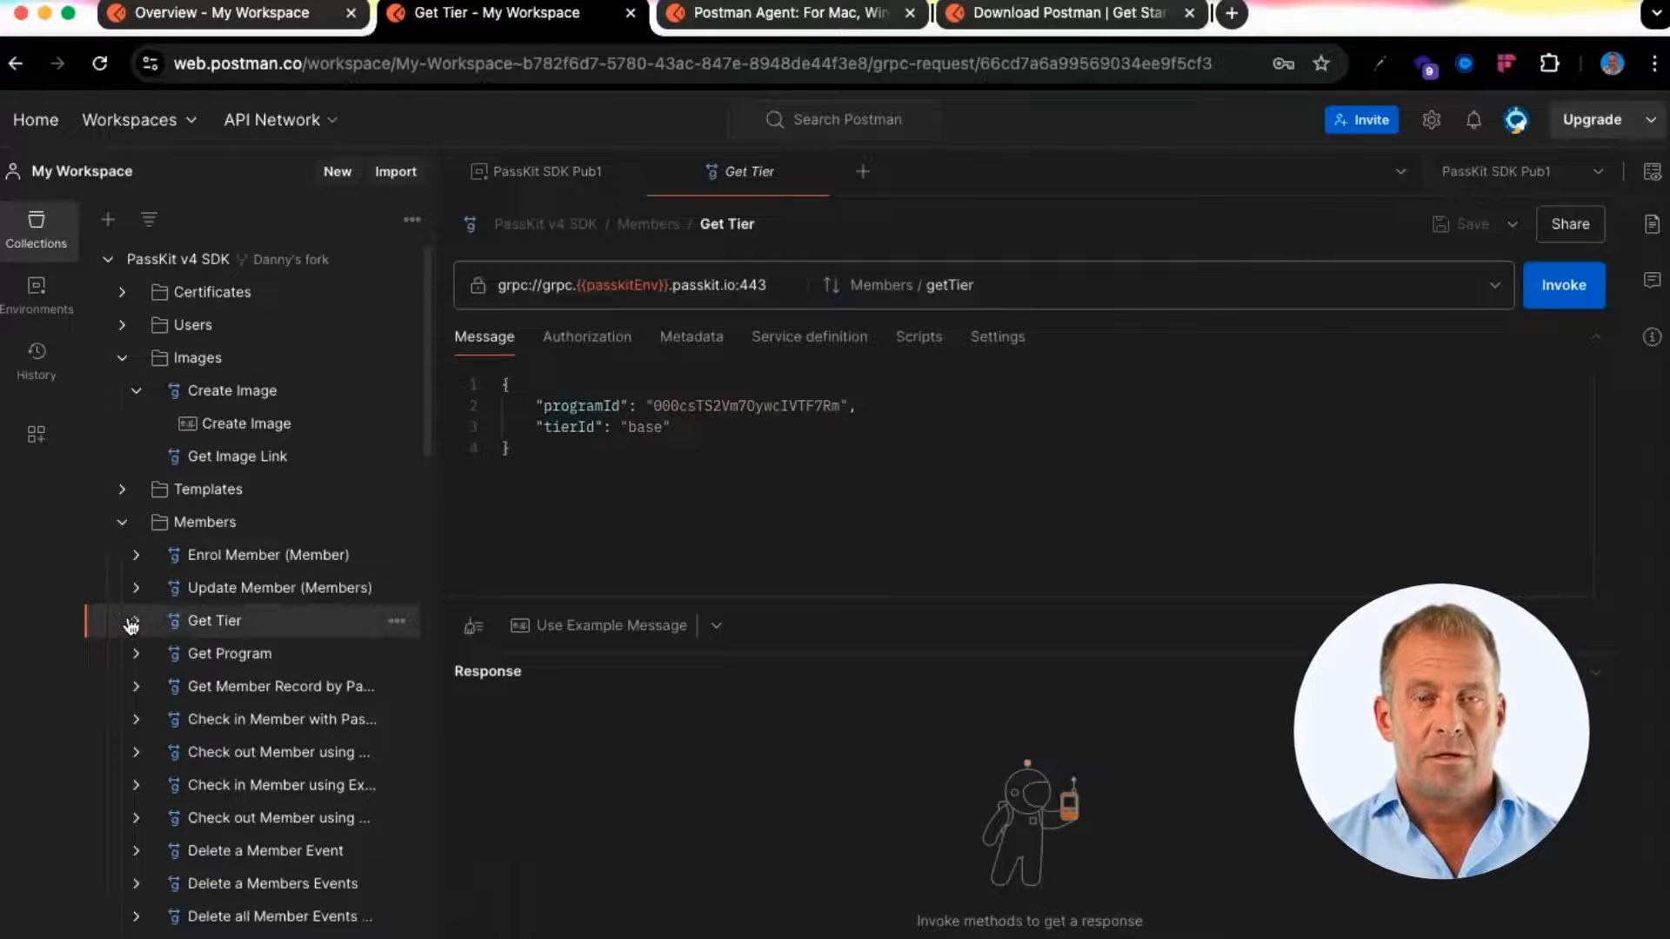
left_click(225, 660)
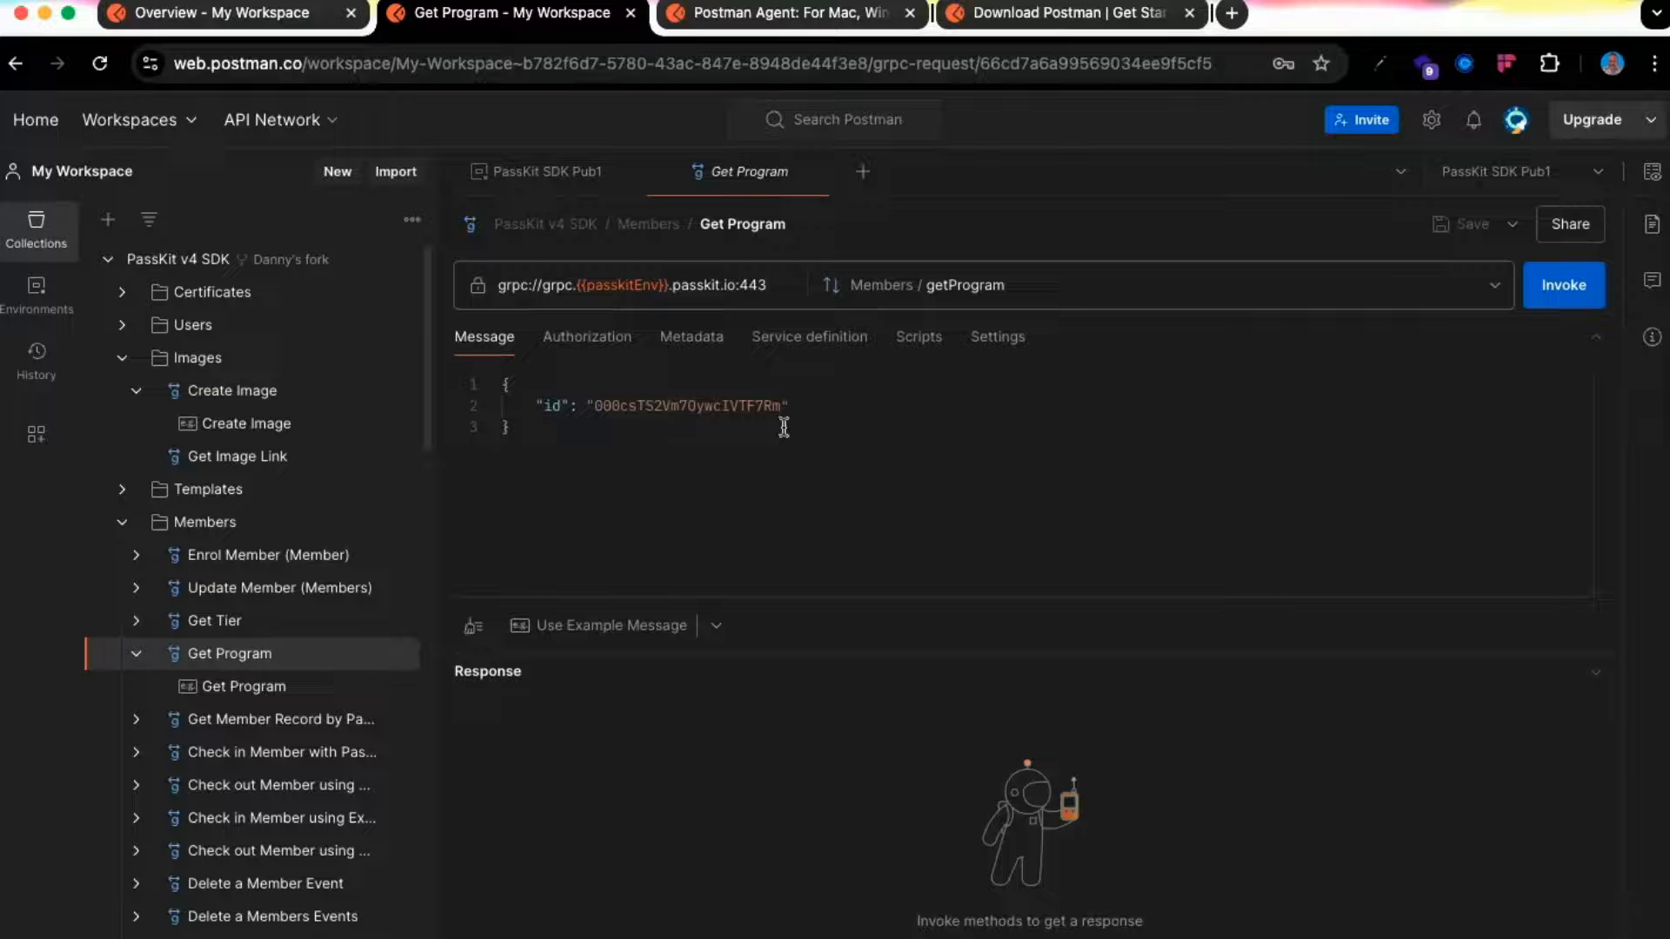
left_click(1561, 296)
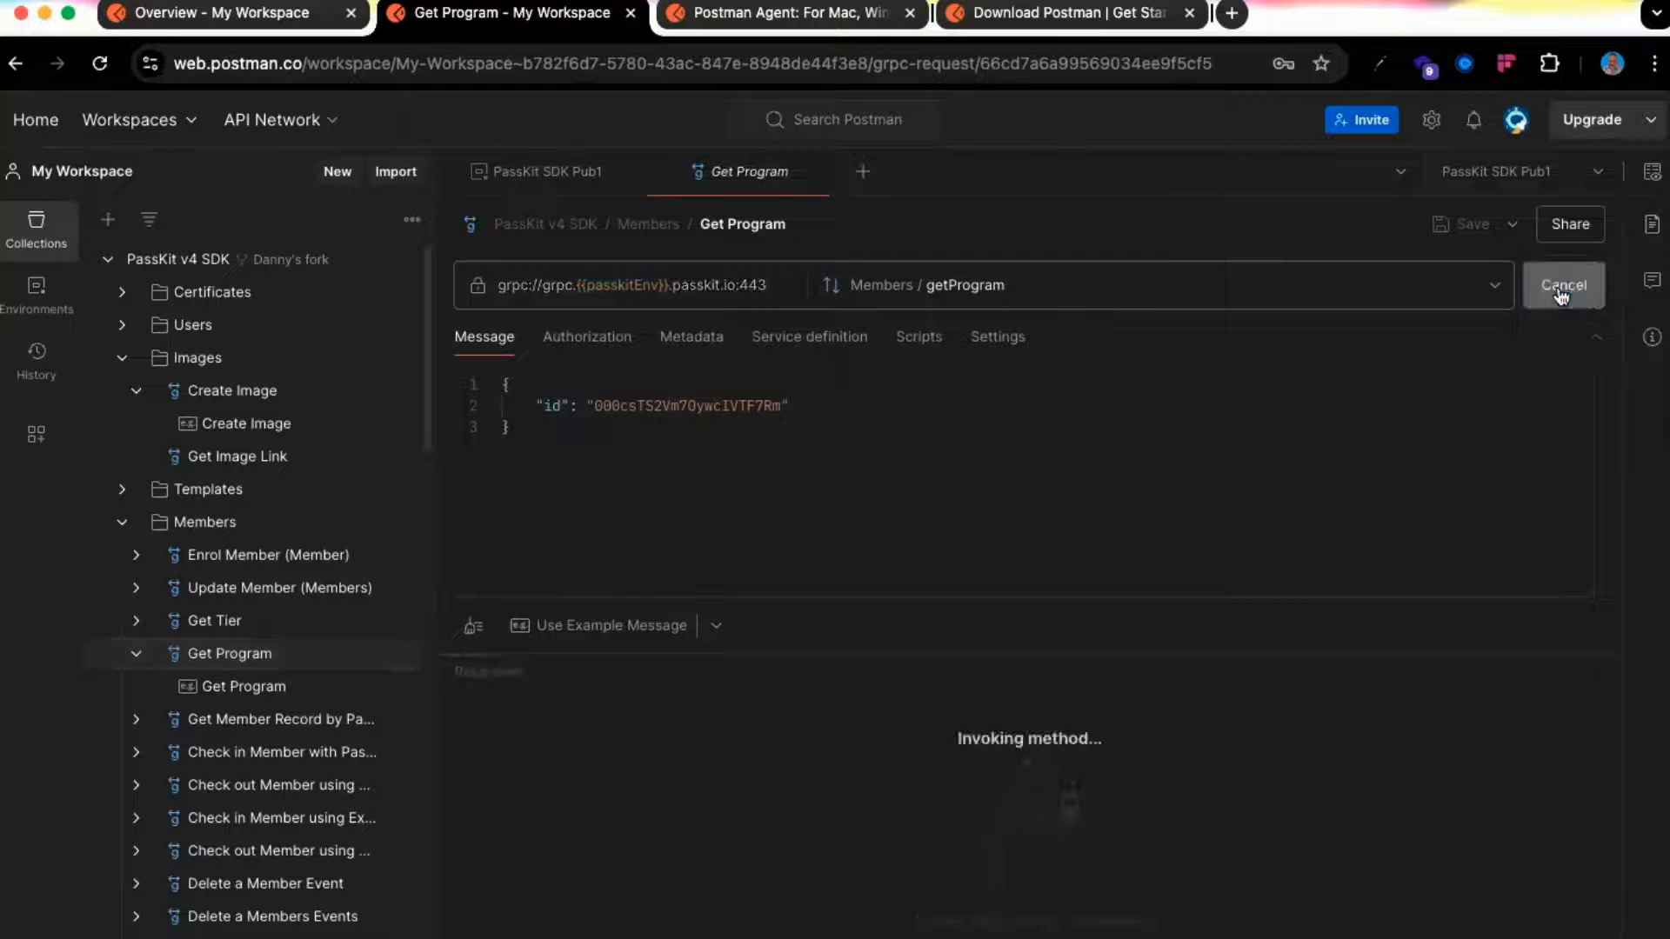
Replace the program id with the second program id and invoke Get Program again
scroll(913, 800, "down", 8)
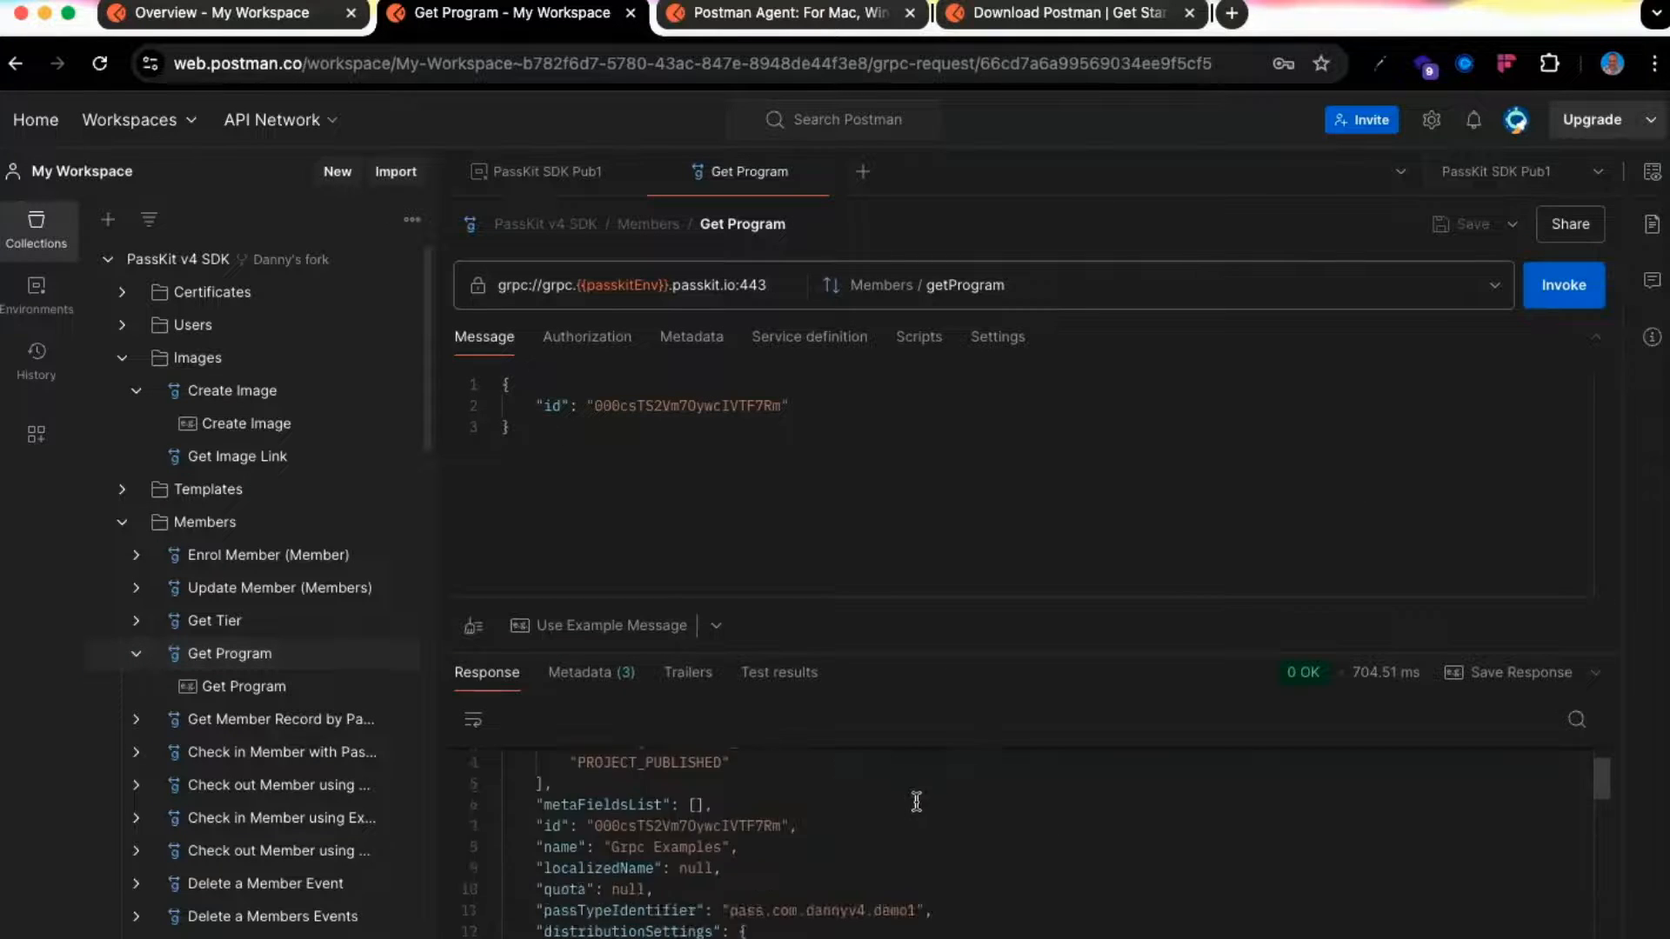
scroll(916, 802, "up", 10)
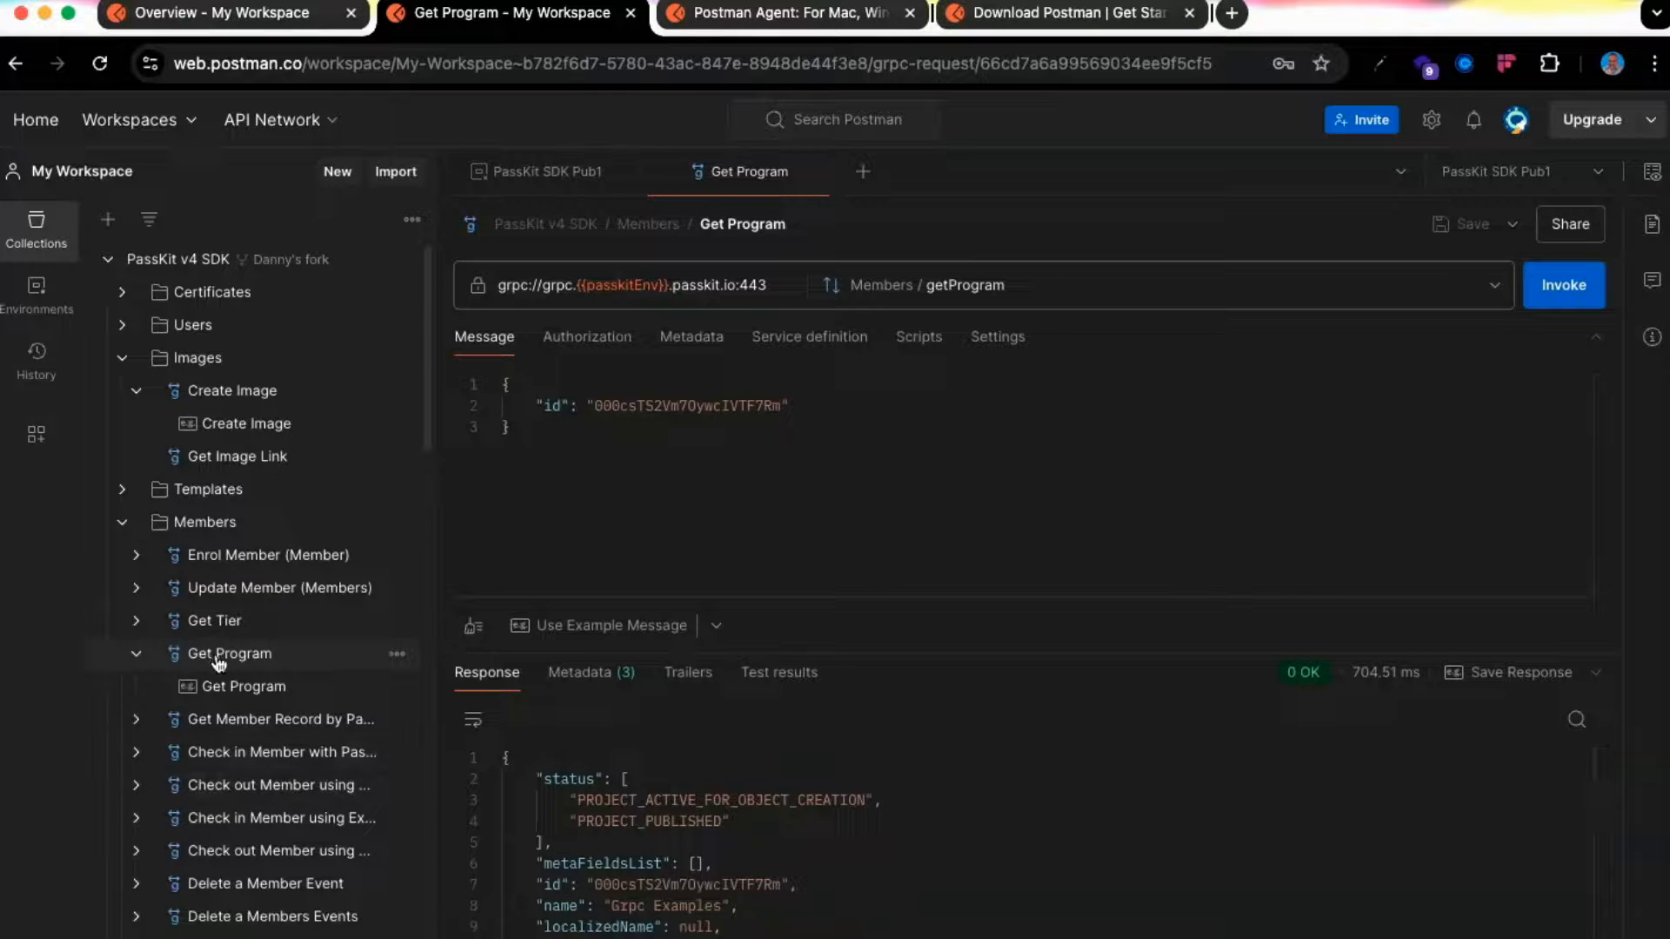
double_click(715, 406)
type("0PacalCd0BLs4a47agkrE5")
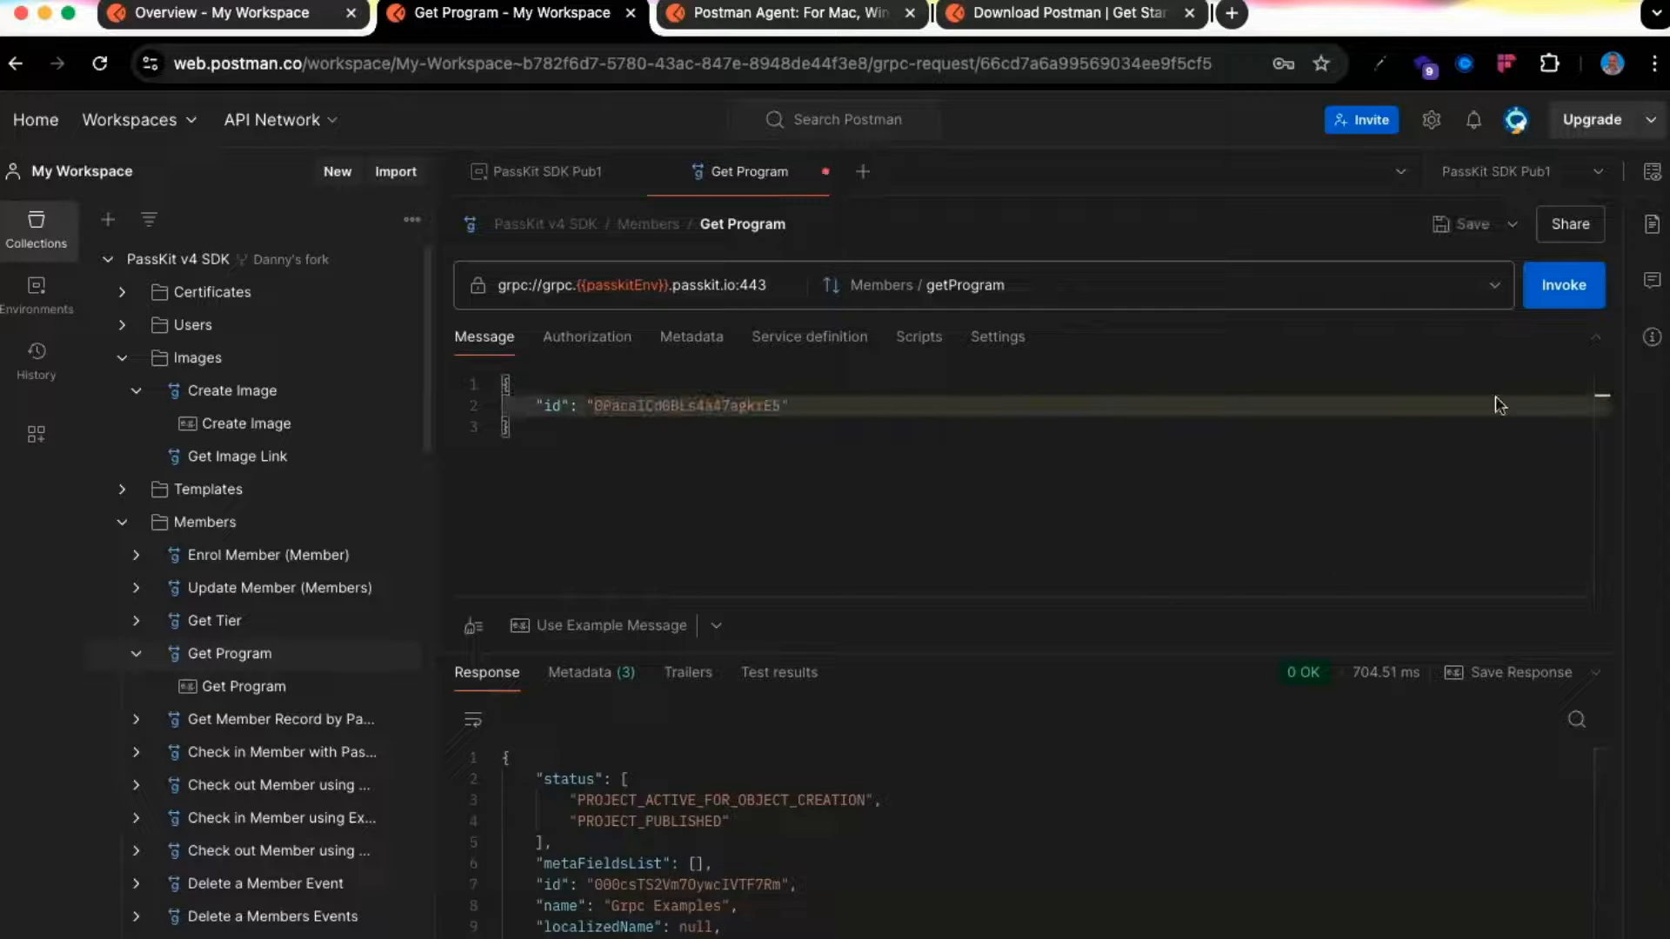
left_click(1561, 286)
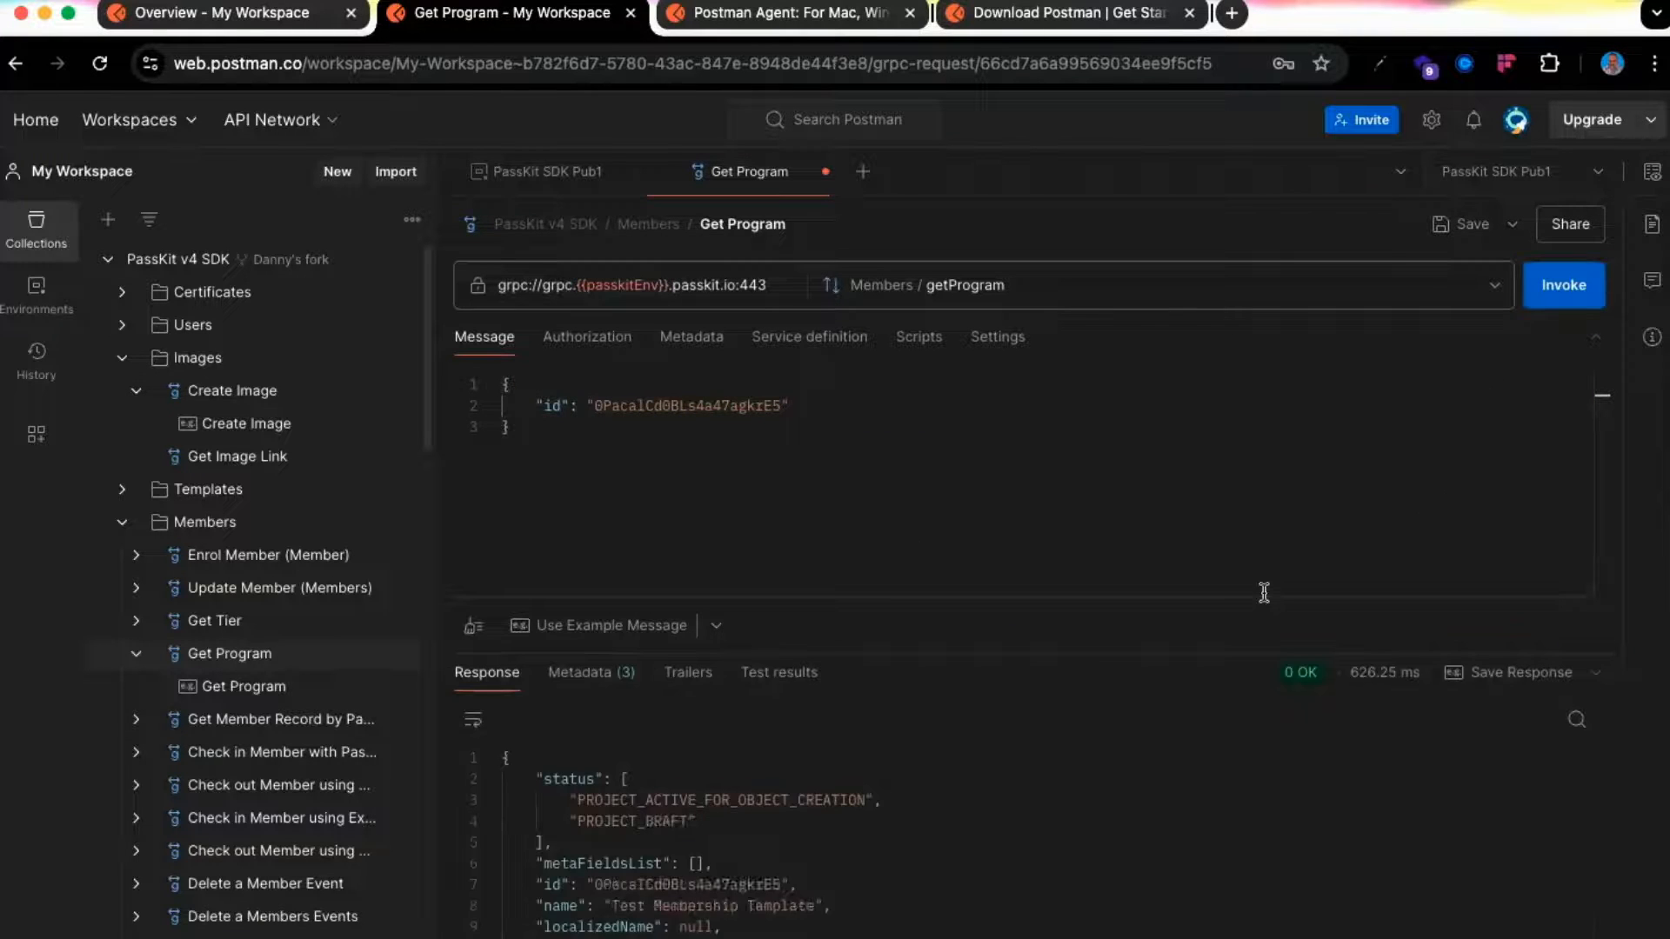
Open Enrol Member (Member), paste the second program id as programId, and set externalId to abc123
left_click(254, 559)
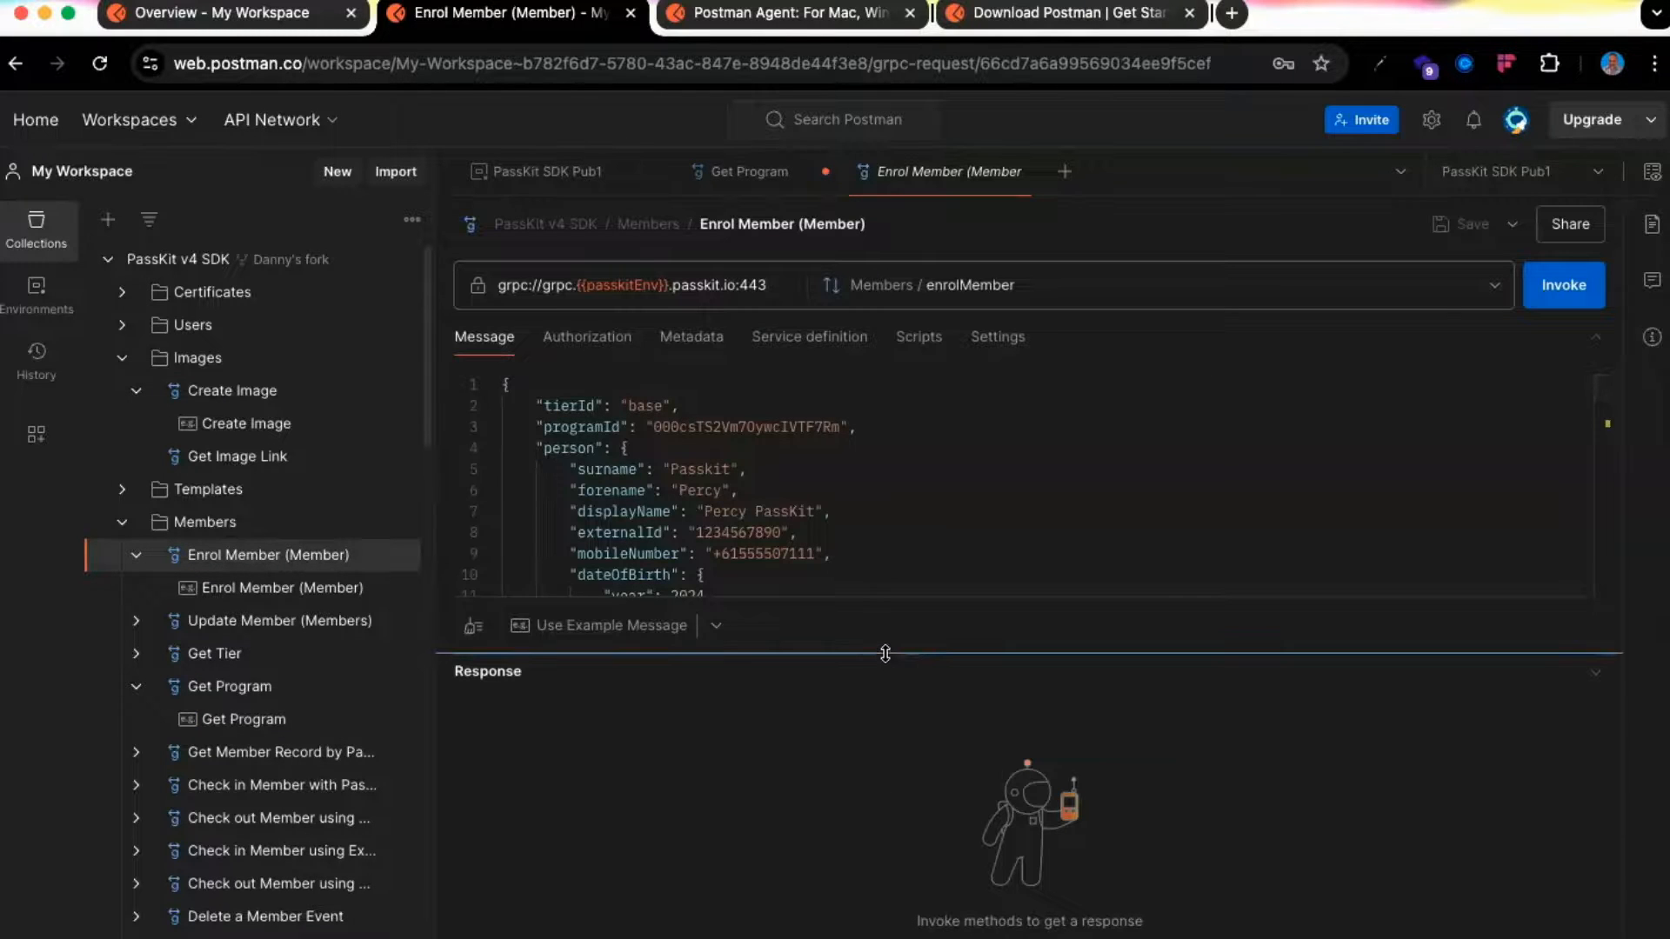
left_click_drag(885, 654, 886, 710)
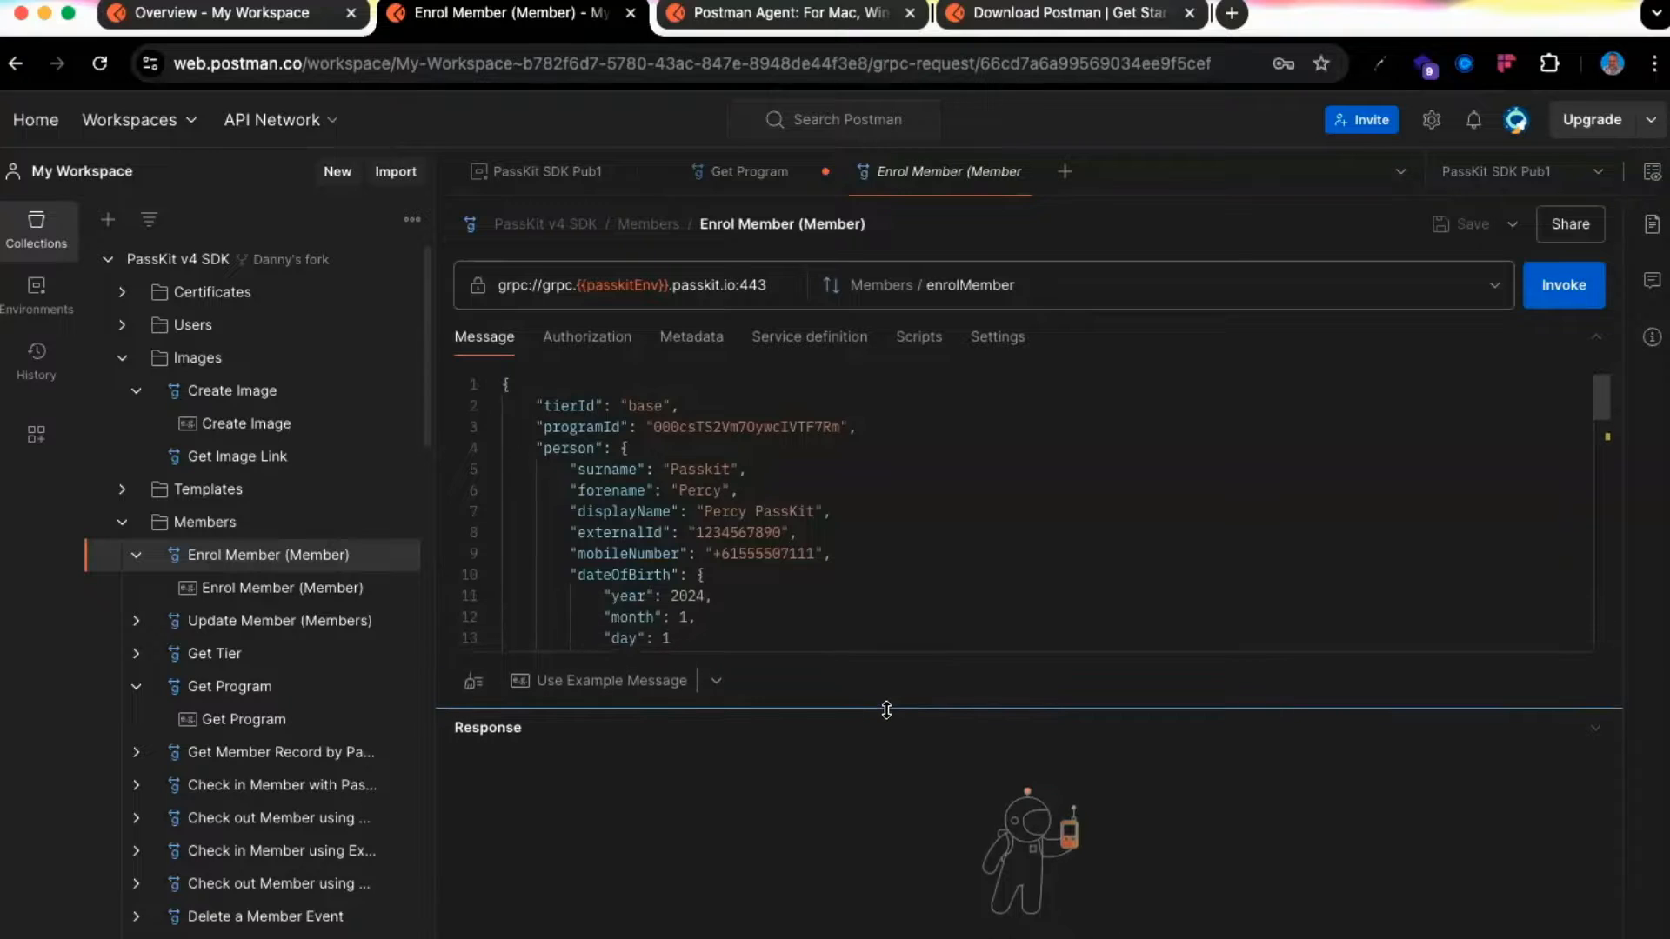
double_click(787, 429)
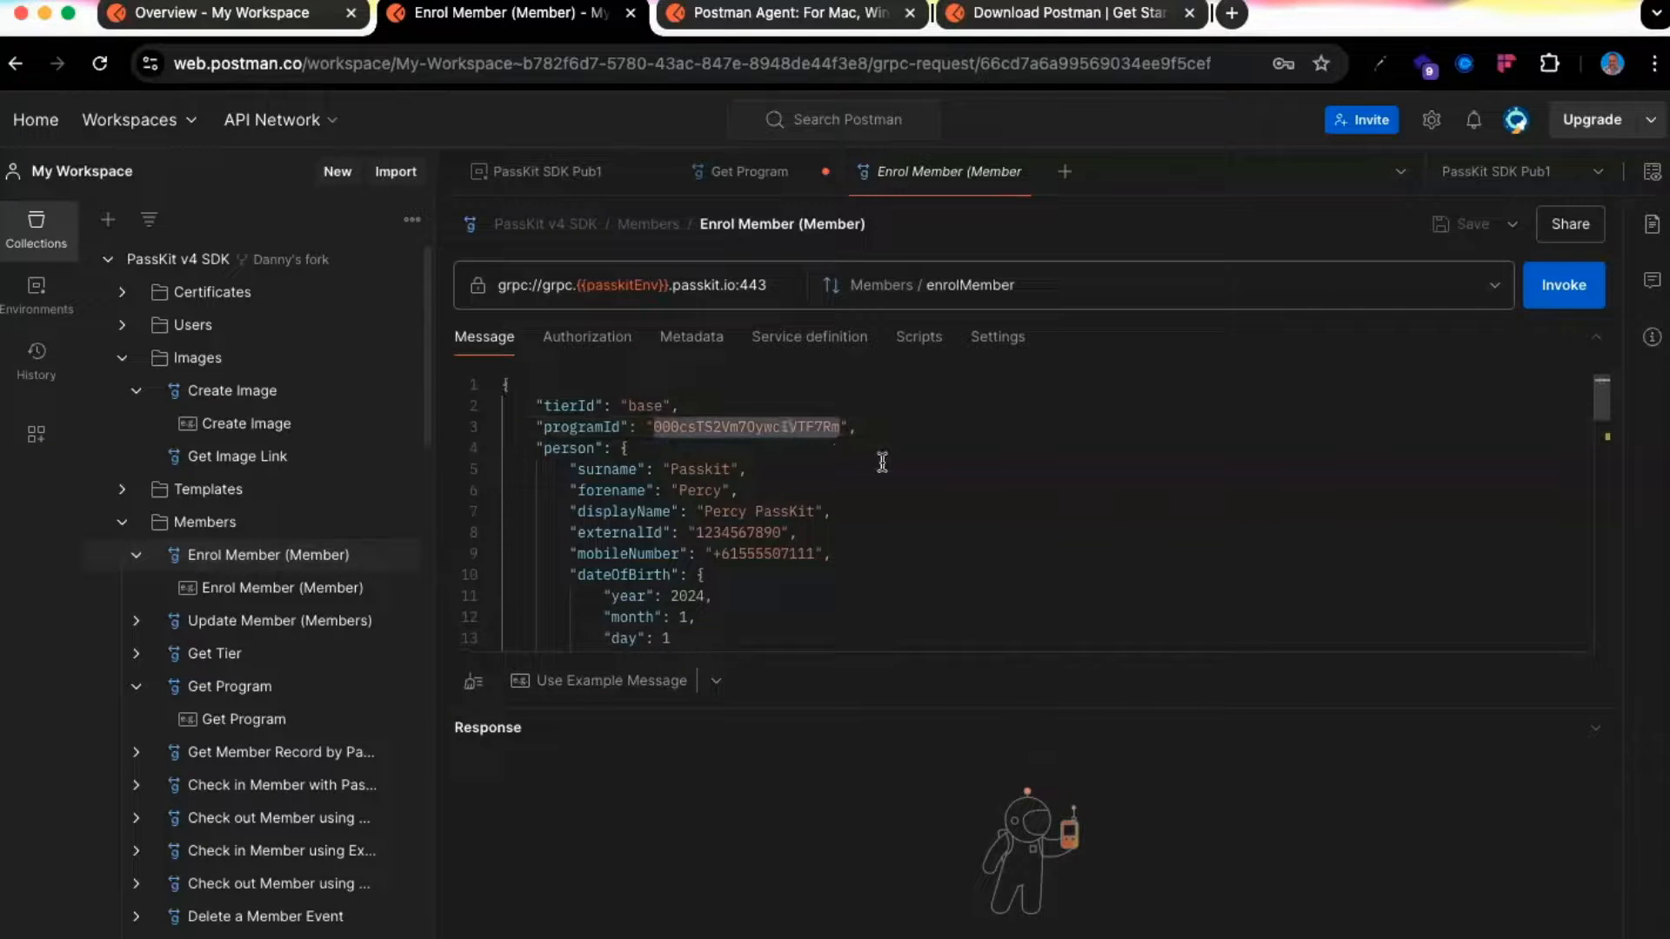
type("0PacalCd0BLs4a47agkrE5")
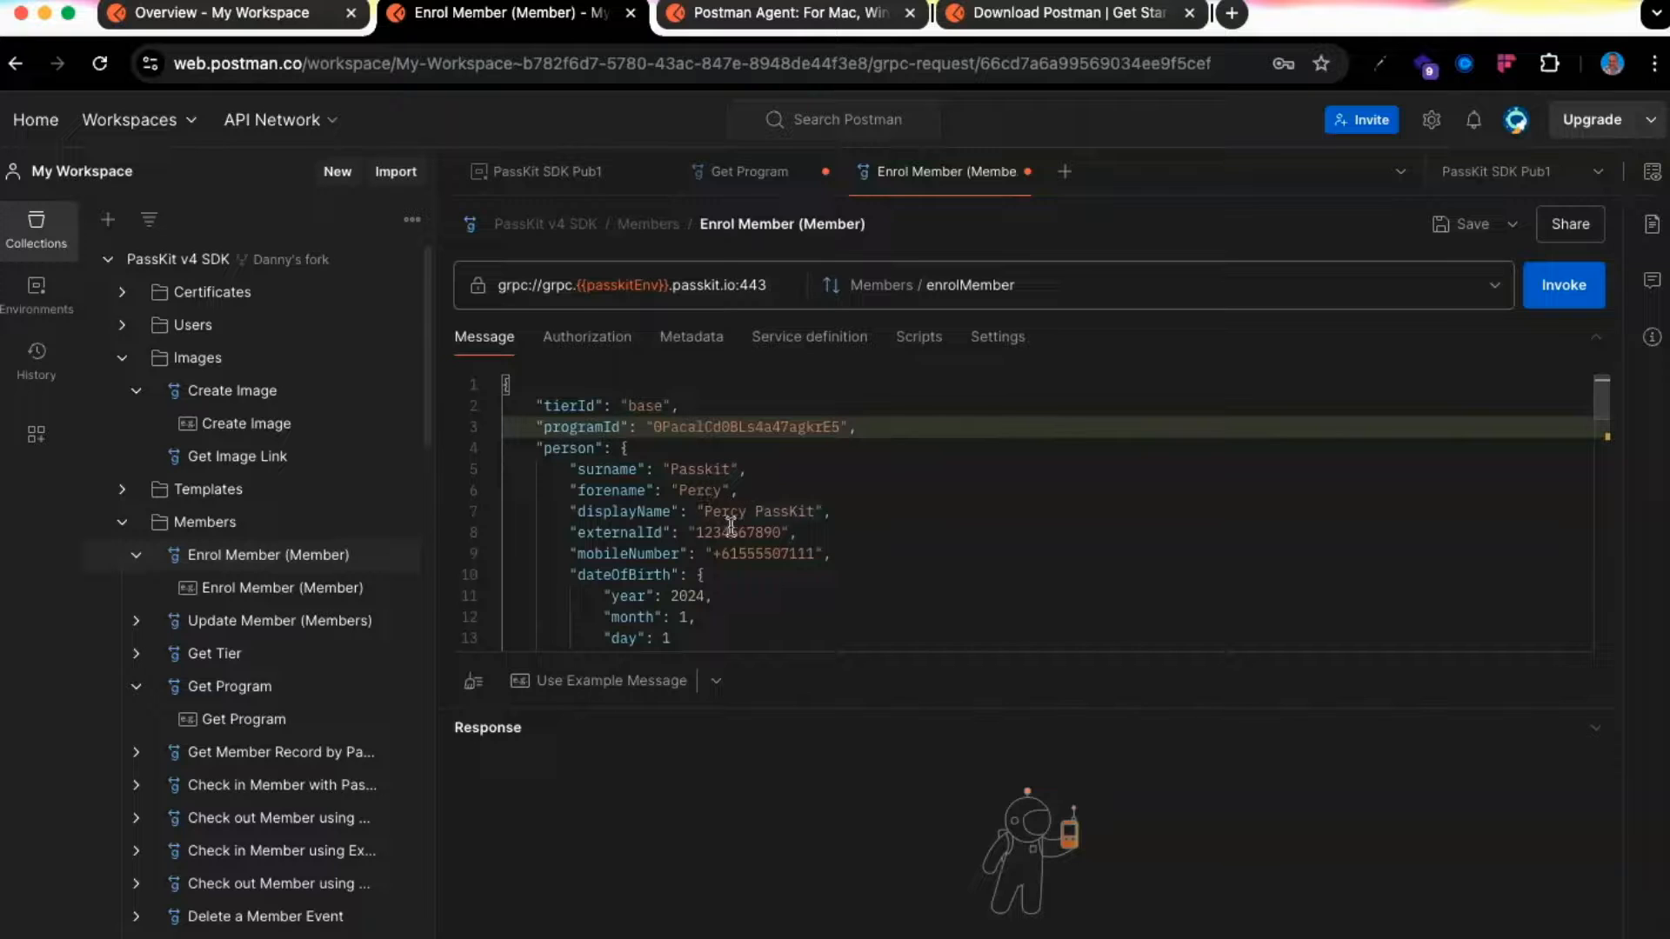
left_click_drag(786, 530, 698, 534)
key("BackSpace")
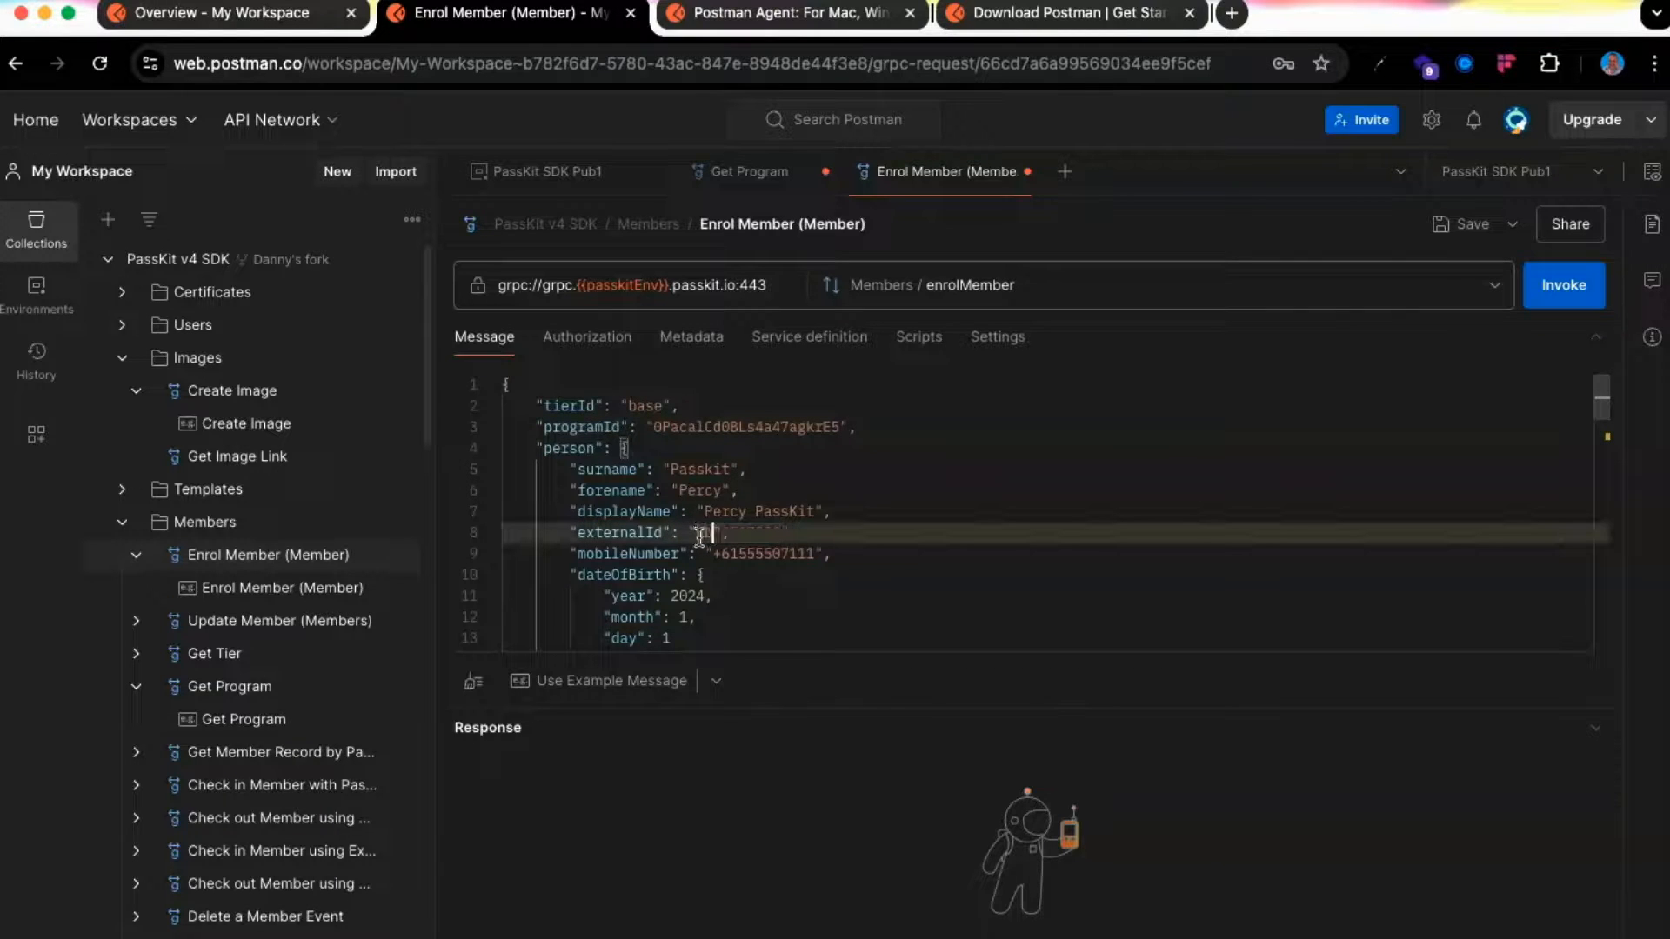
type("abc1234")
Append 2 to the email address, add a myData metadata line, invoke, and copy the returned member id
scroll(801, 582, "down", 4)
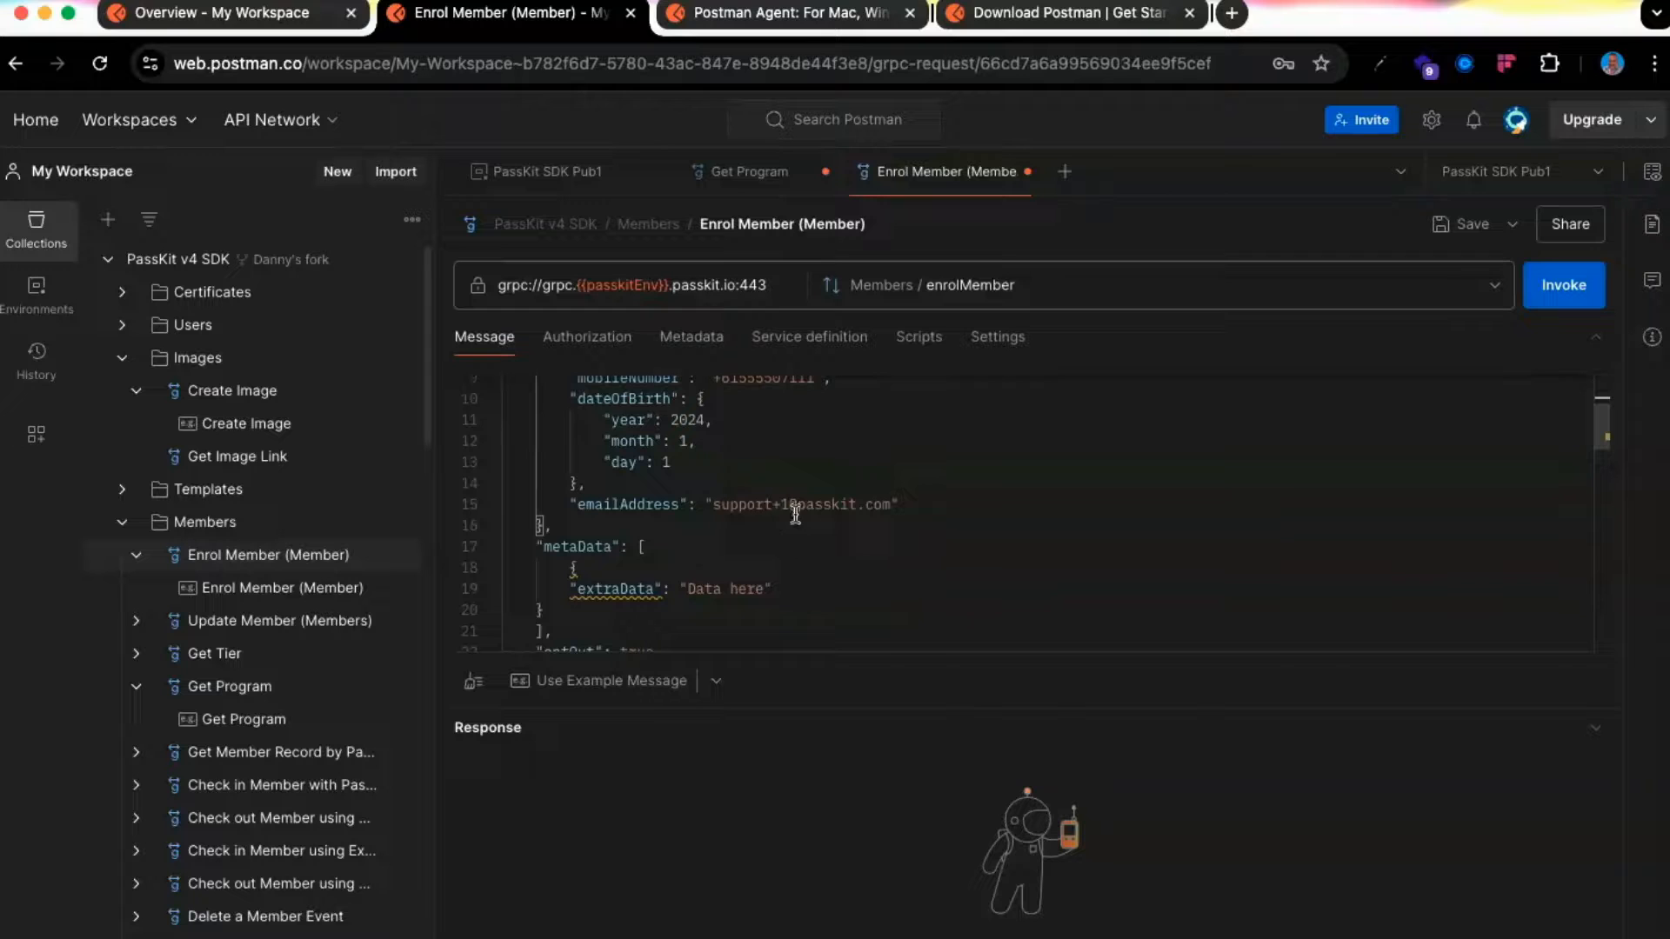
left_click(799, 513)
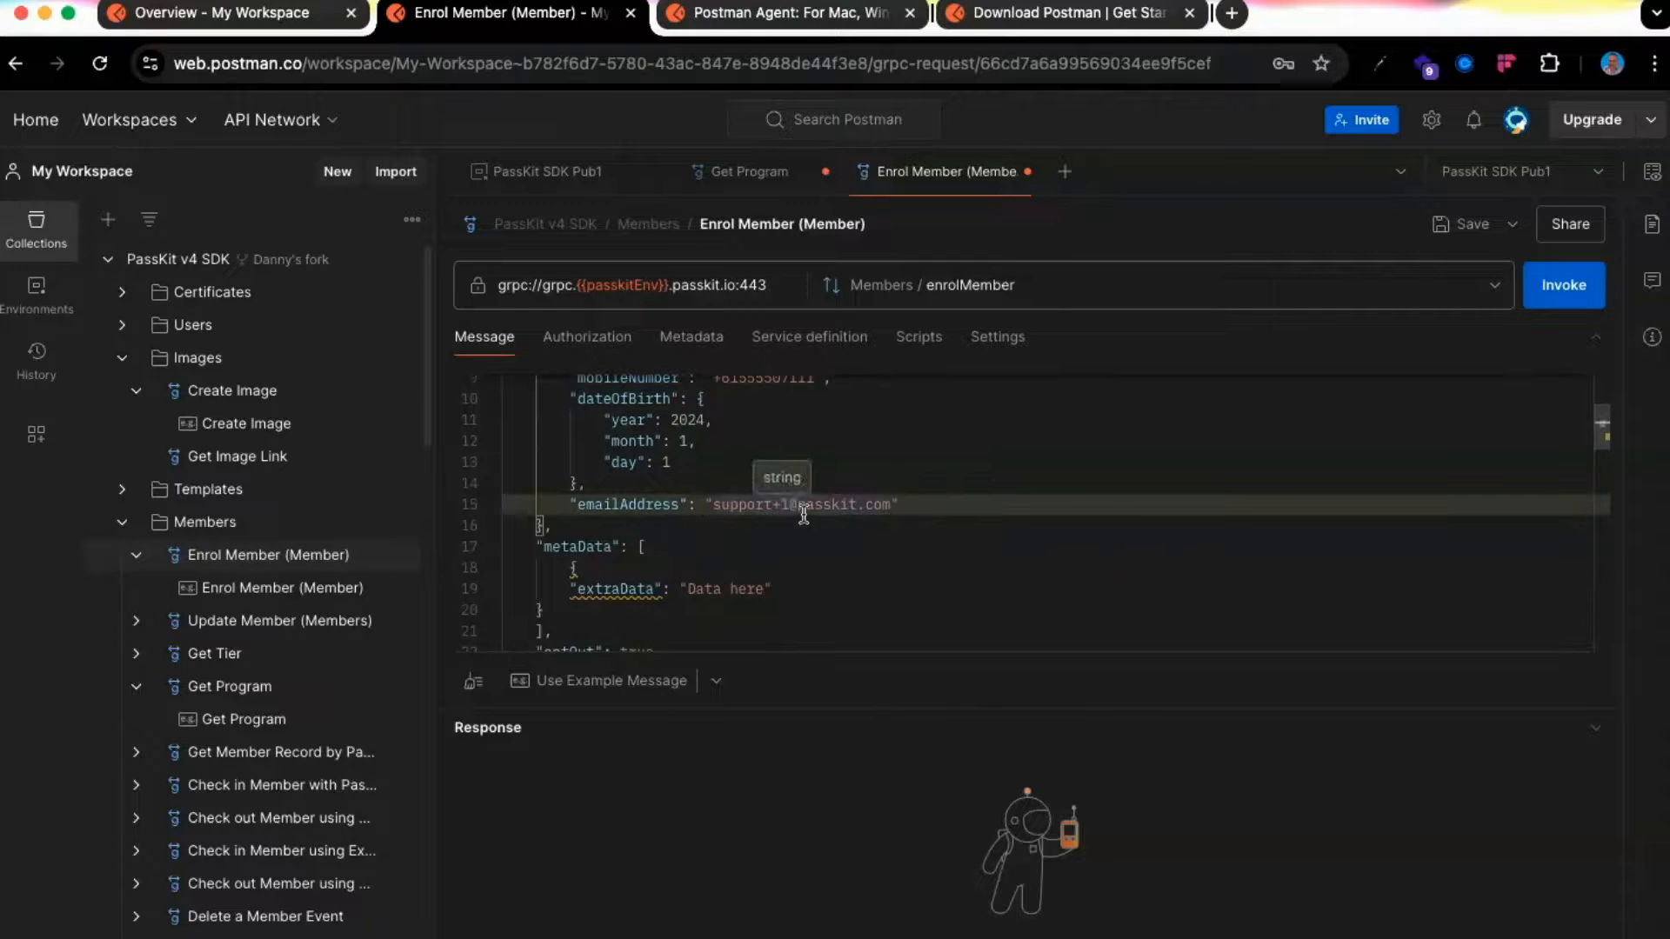
type("2")
scroll(827, 557, "down", 3)
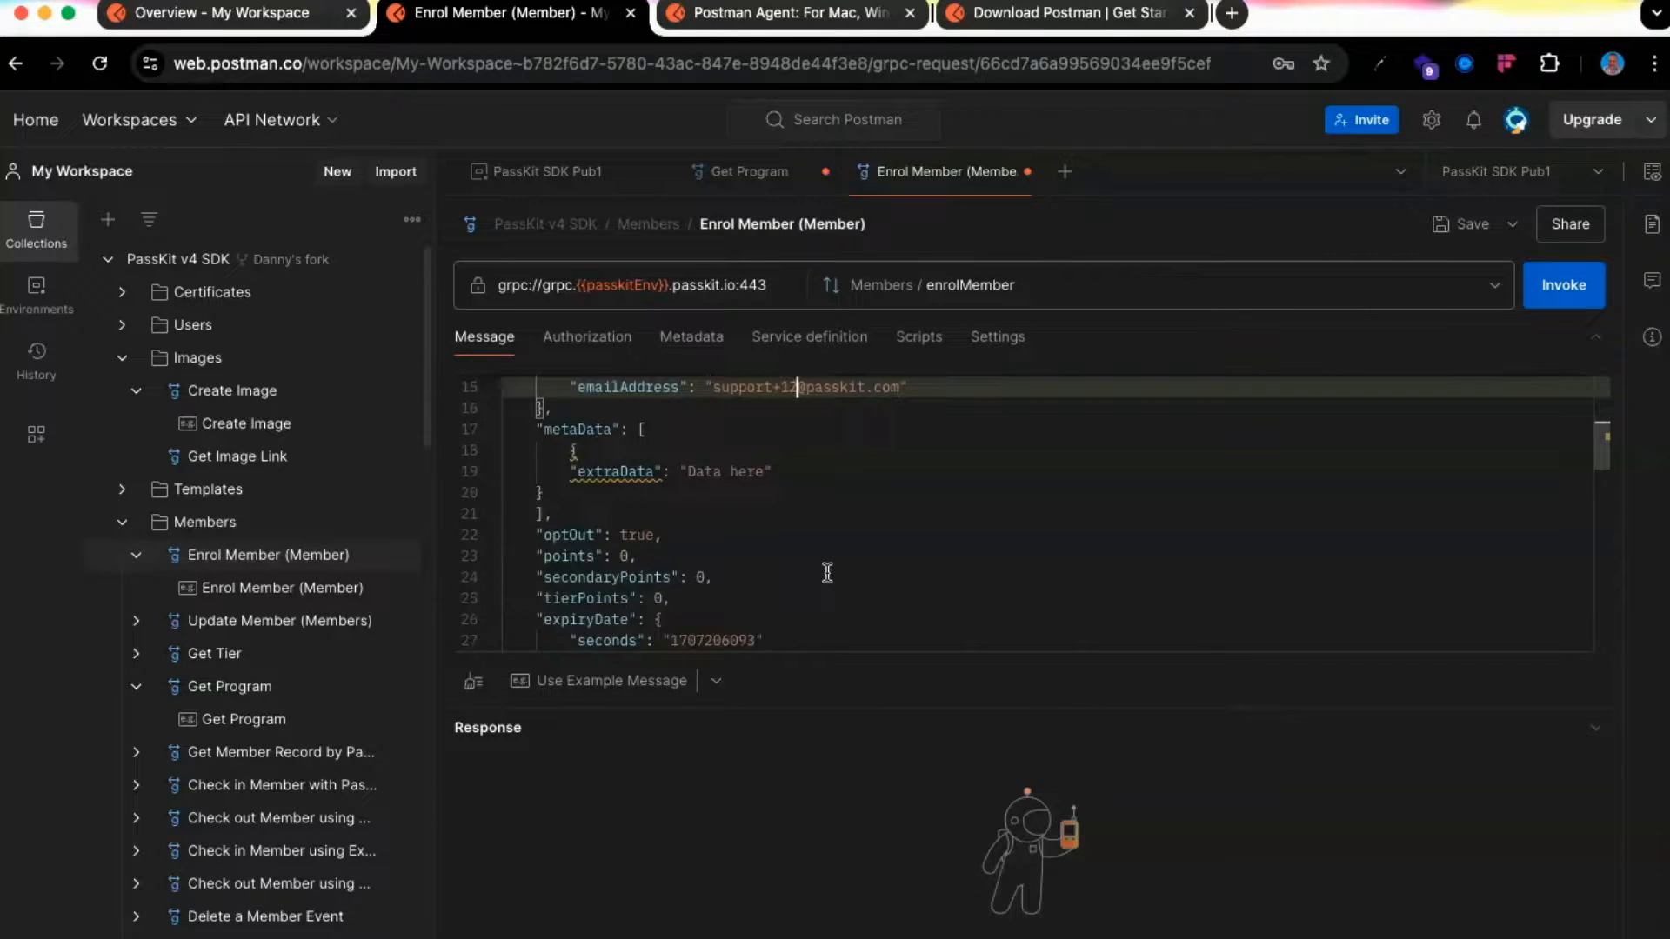
key("Down")
key("Down")
key("Down")
key("Down")
key("End")
type(",")
key("Return")
type("m")
key("Return")
key("Escape")
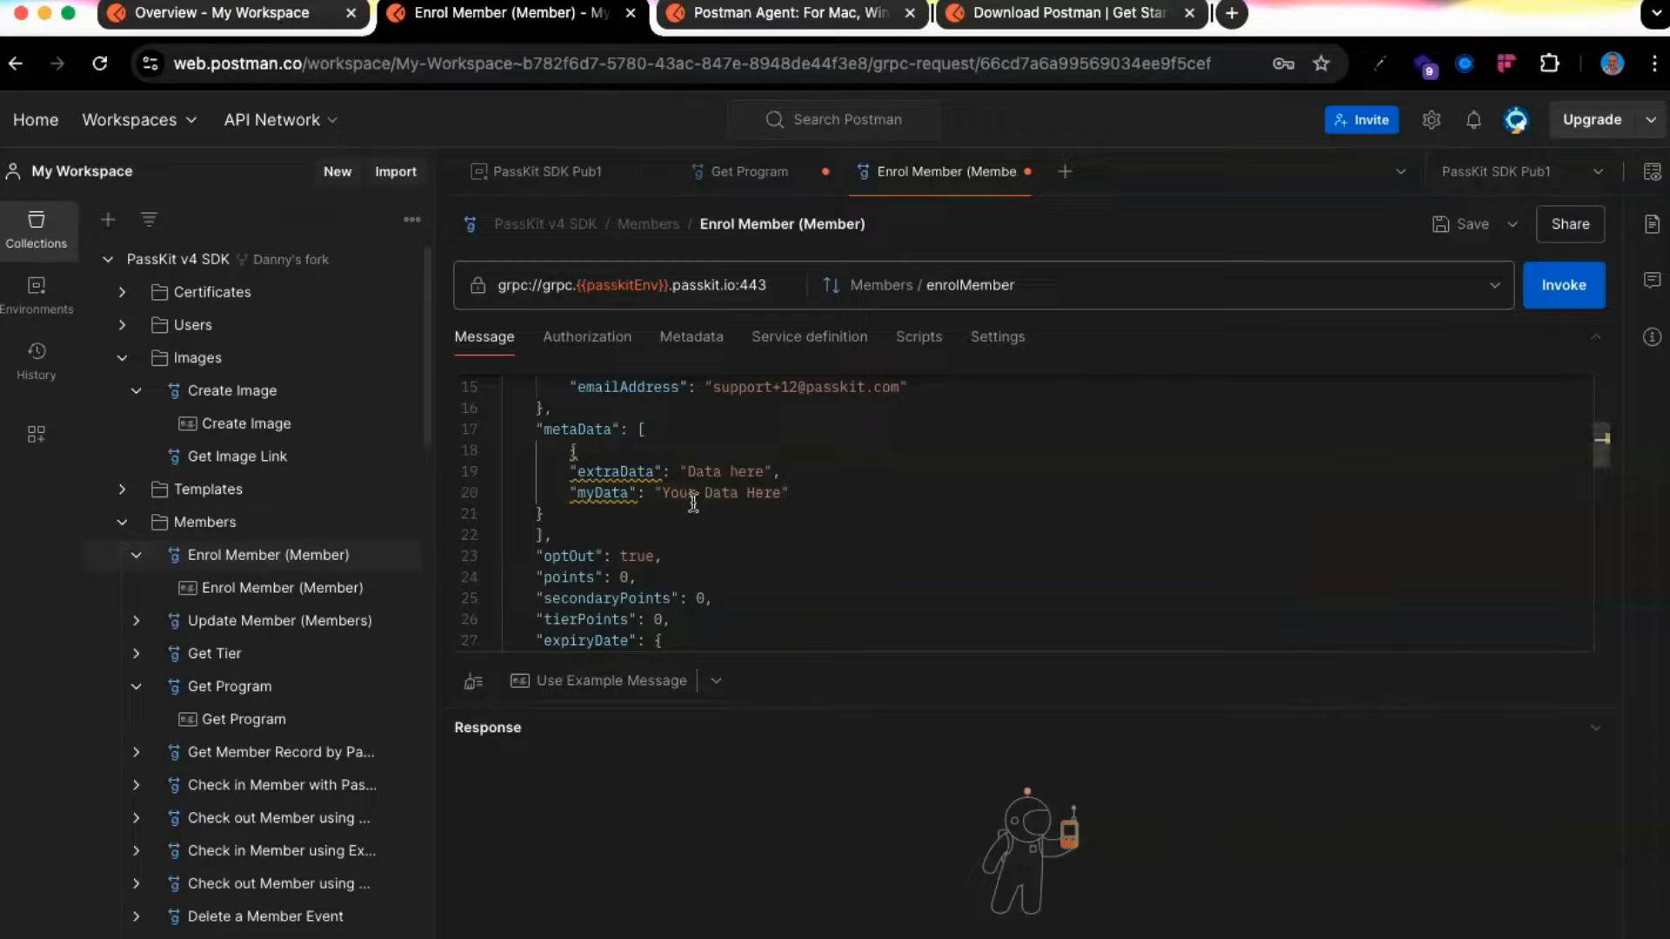
left_click(1561, 294)
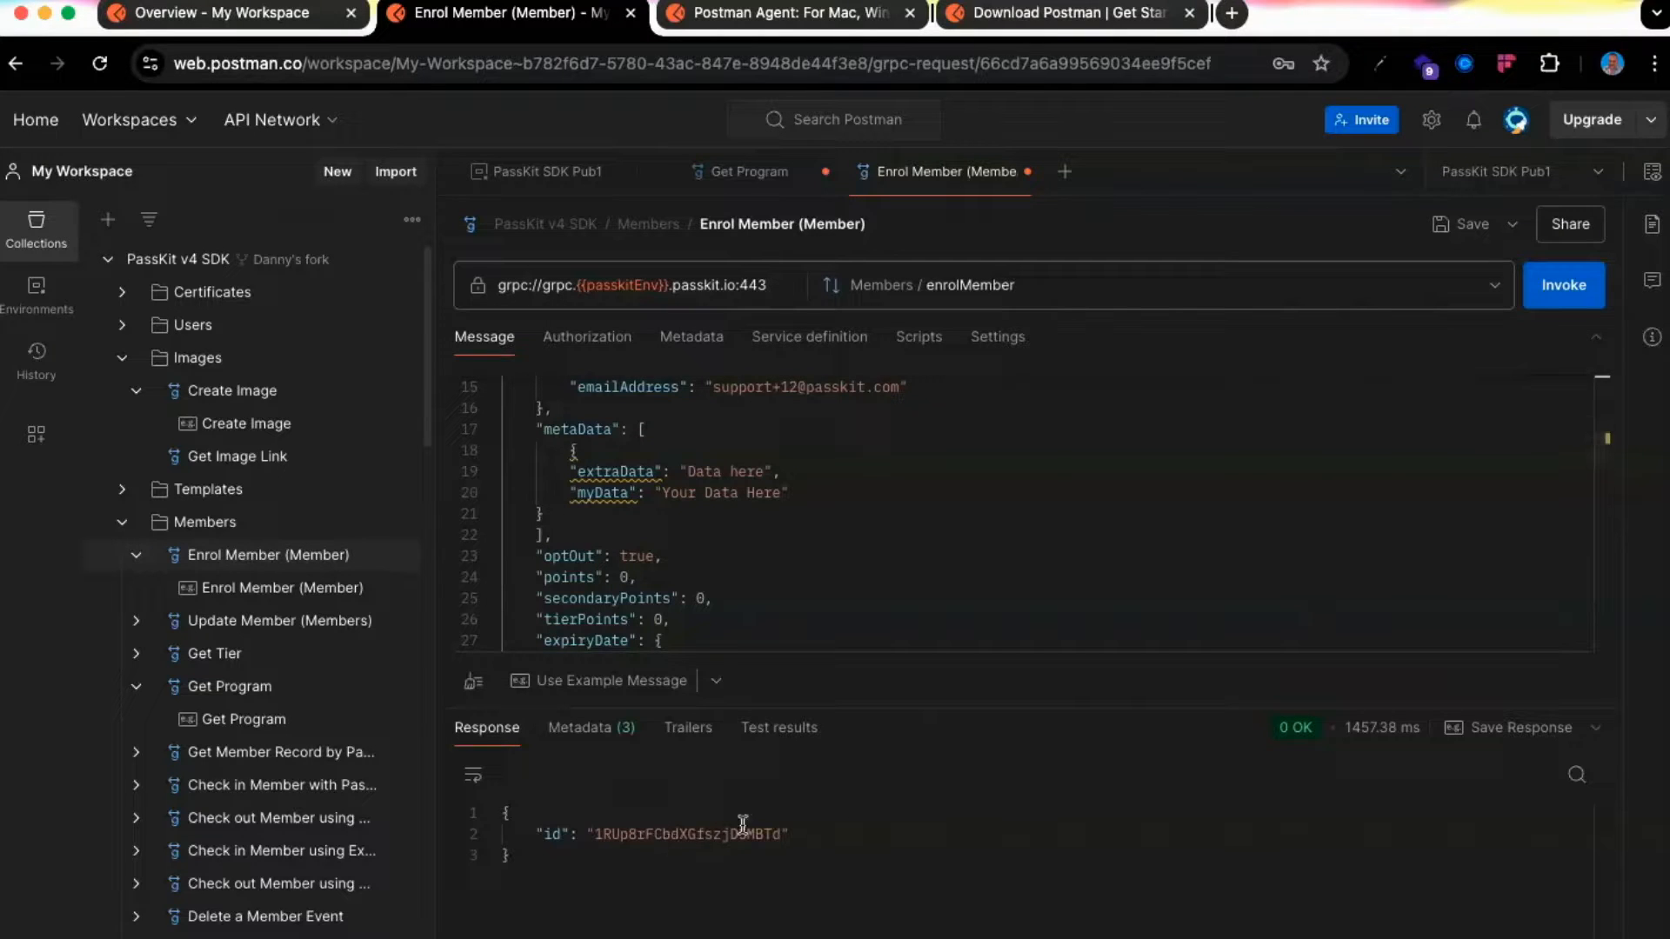
double_click(700, 833)
key("super+c")
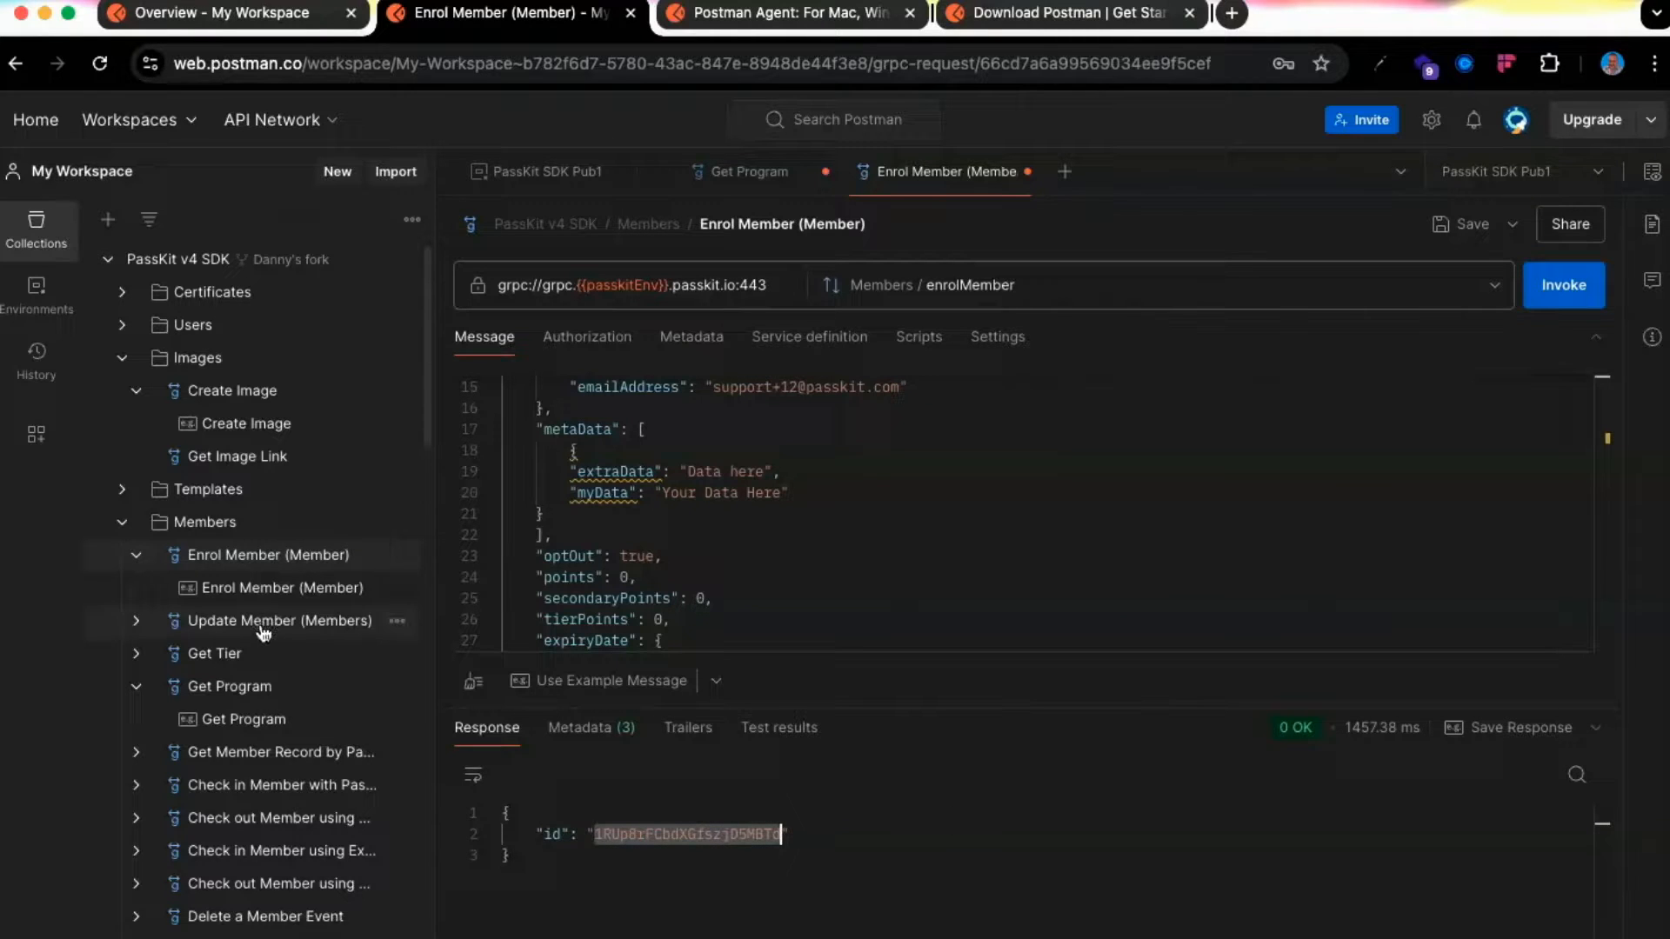
Open Get Member Record by PassKit ID, paste the new member id as the id, and invoke it
left_click(317, 753)
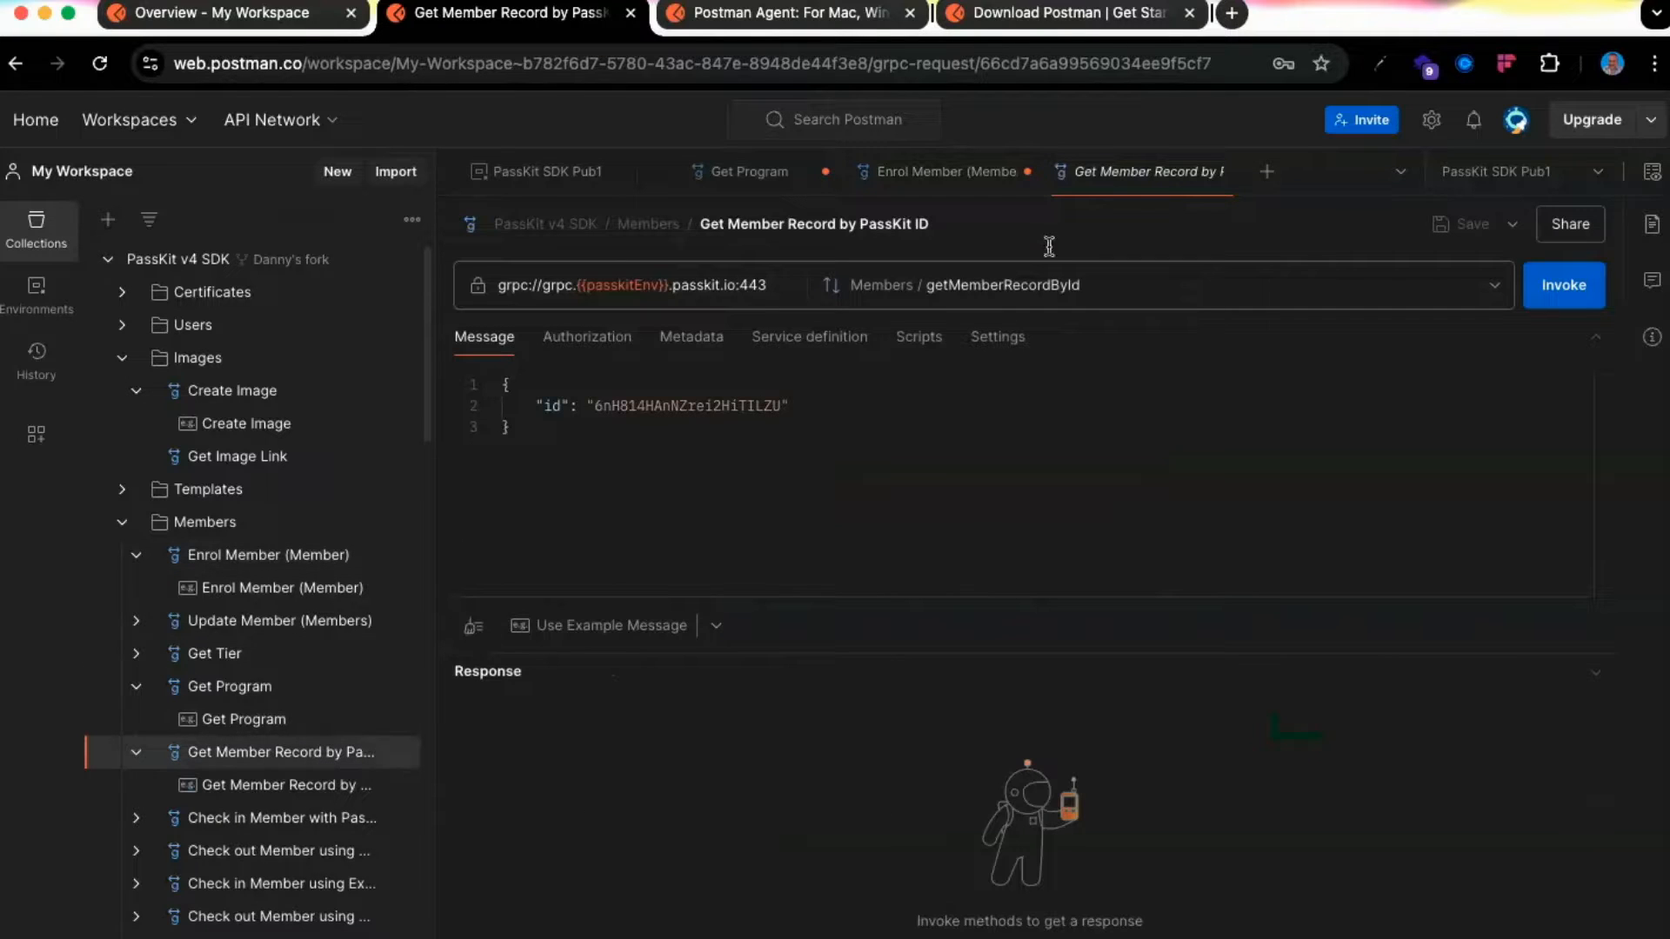
double_click(709, 405)
key("super+v")
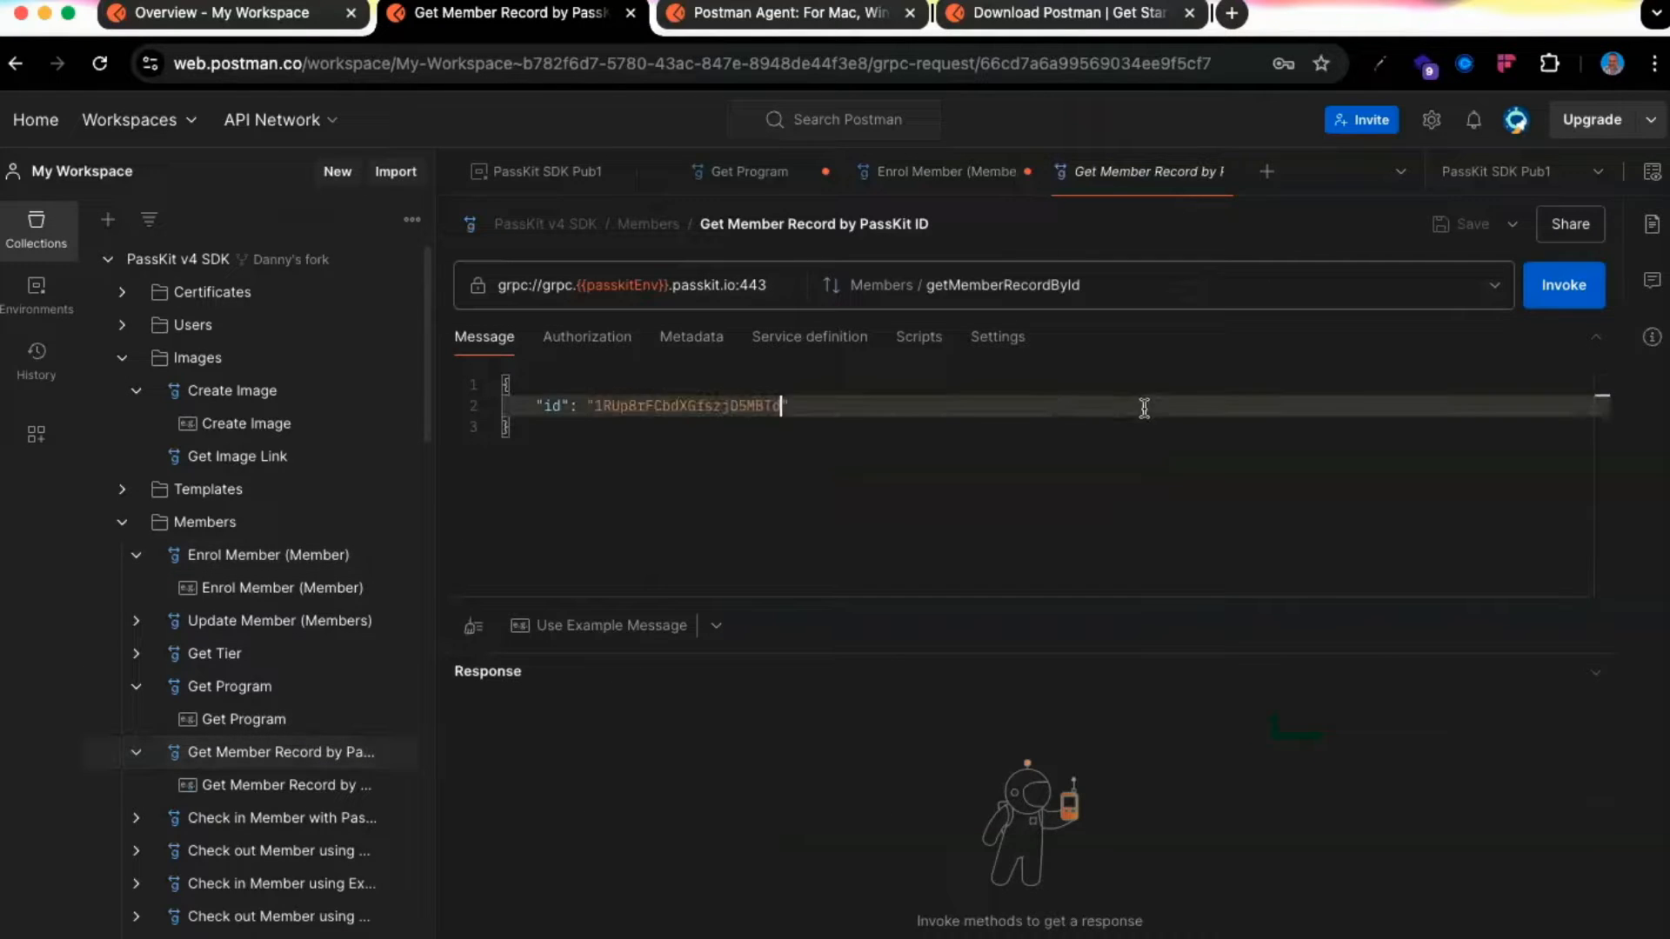
left_click(1553, 300)
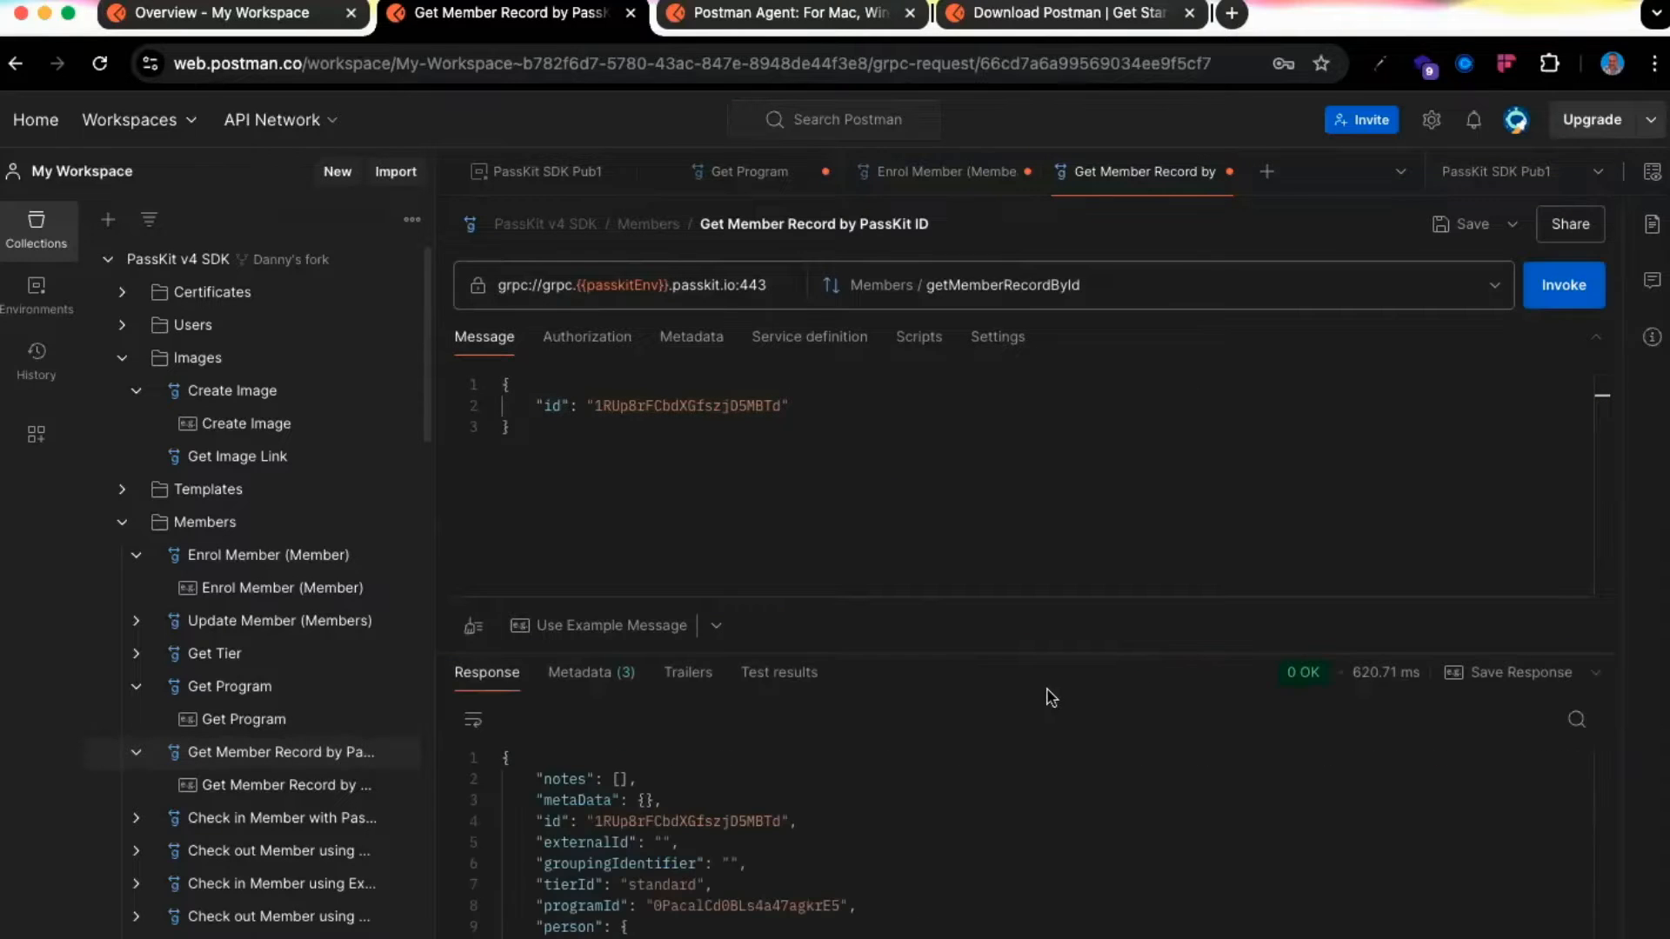